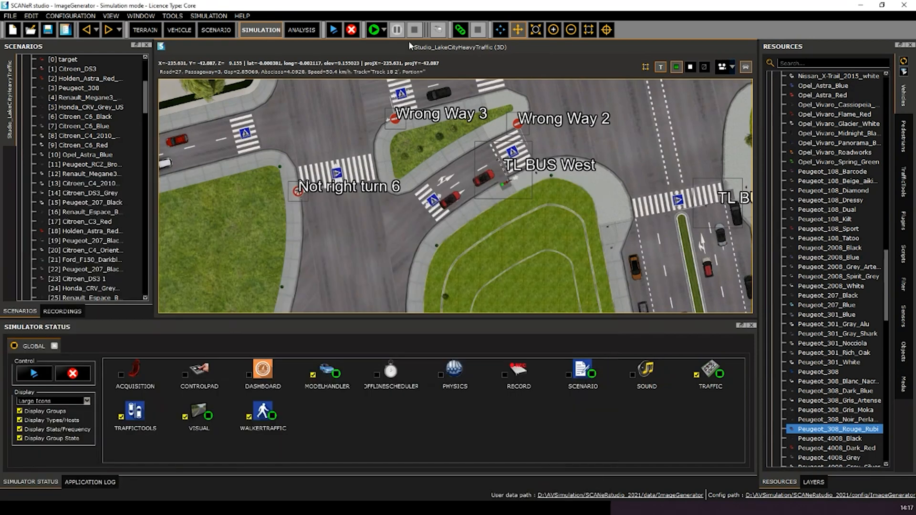
Step: Run the Studio_LakeCityHeavyTraffic simulation to view the traffic in the visual output, and stop it
left_click(373, 30)
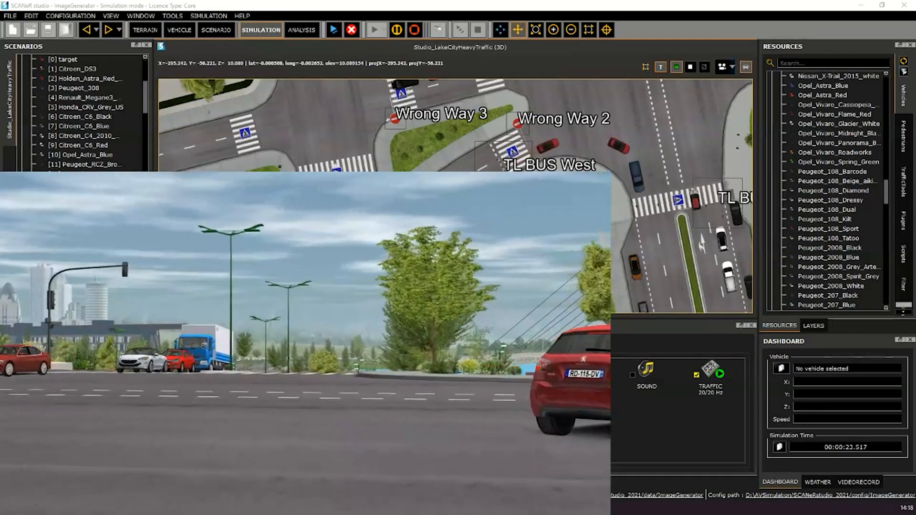
left_click(414, 30)
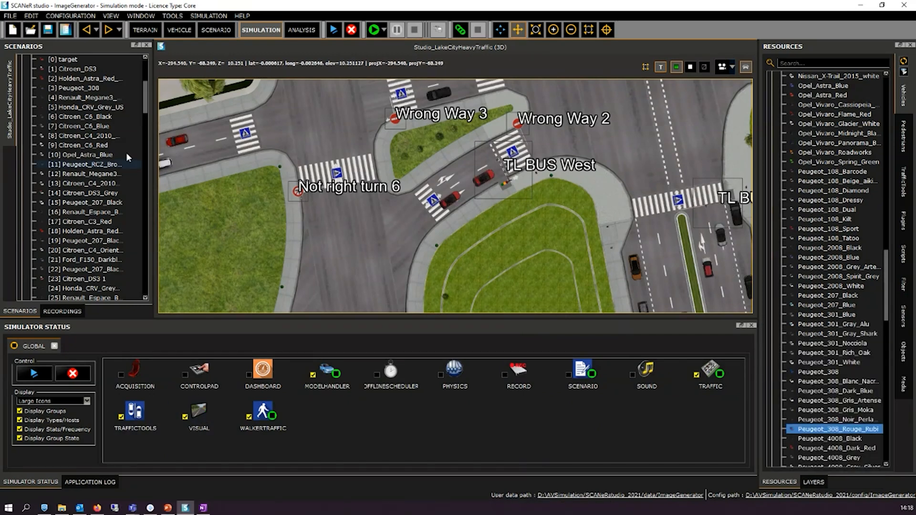
Step: Open the VISUAL process of the ImageGenerator configuration for editing in the Configuration Manager
left_click(56, 17)
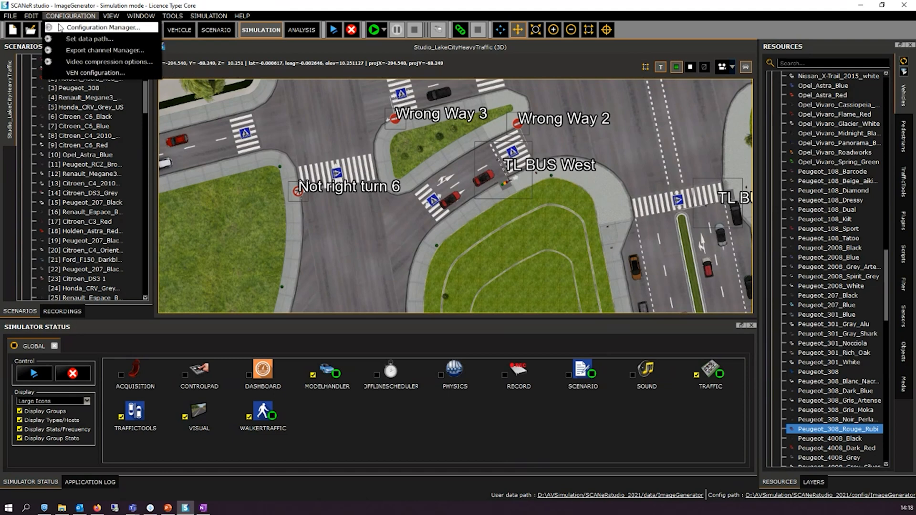
left_click(61, 27)
scroll(343, 309, "down", 1)
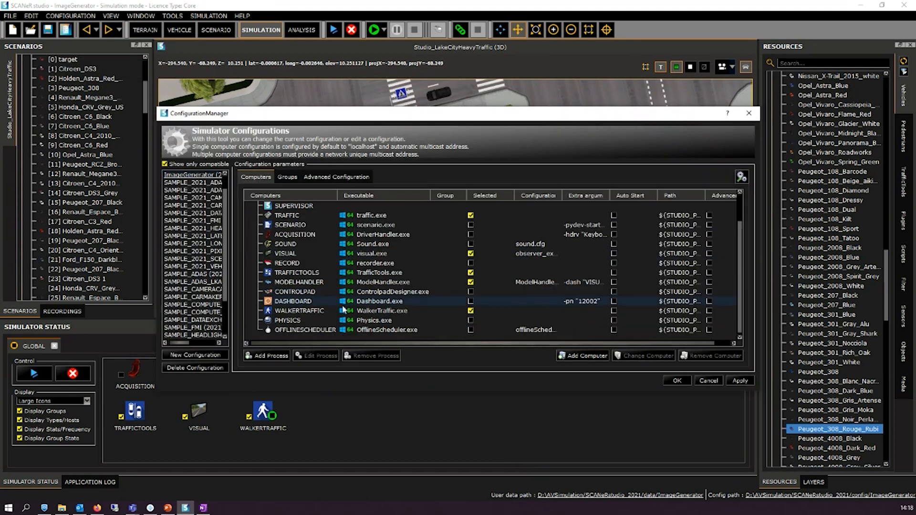
left_click(293, 254)
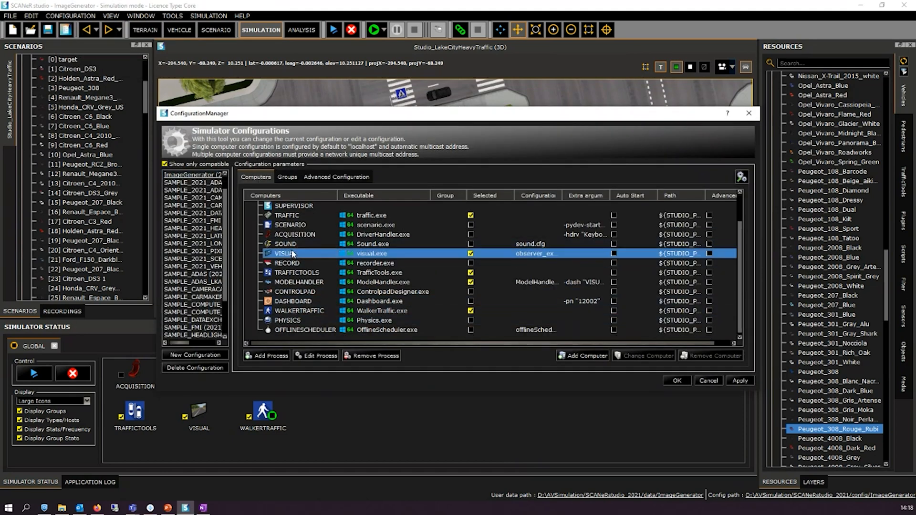
double_click(293, 257)
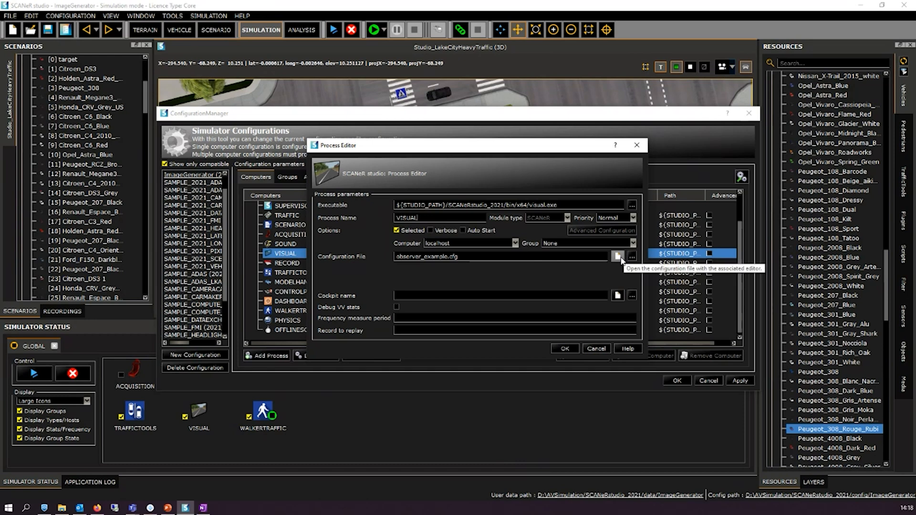
Step: Look through the ImageGenerator folder's configuration files available for the VISUAL process without choosing another one
left_click(632, 257)
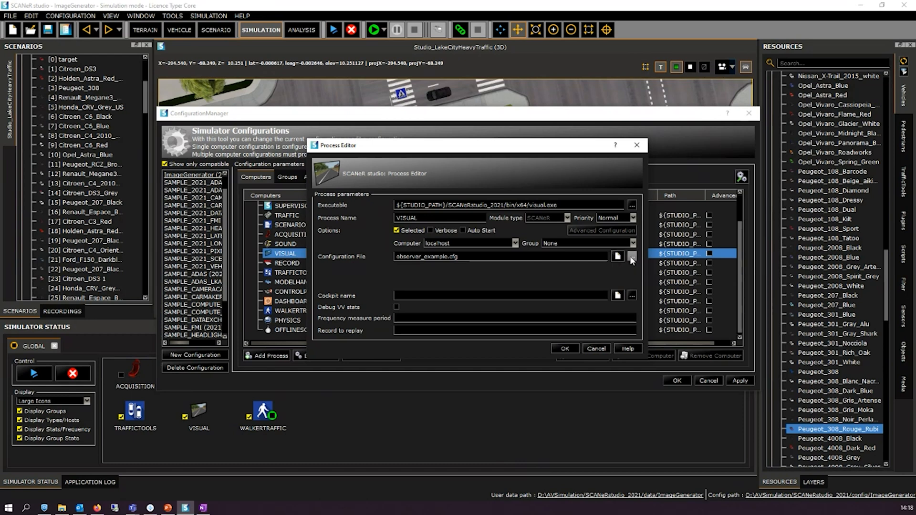
scroll(447, 325, "down", 10)
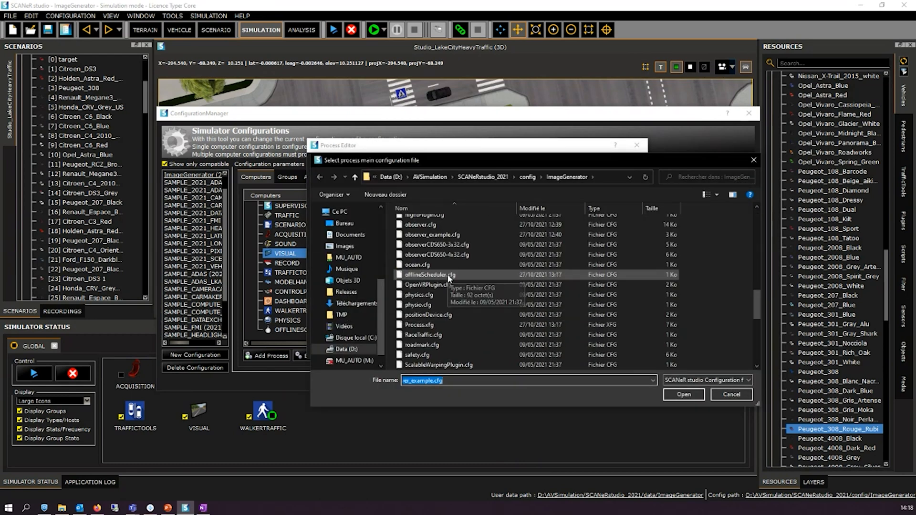
scroll(444, 283, "up", 3)
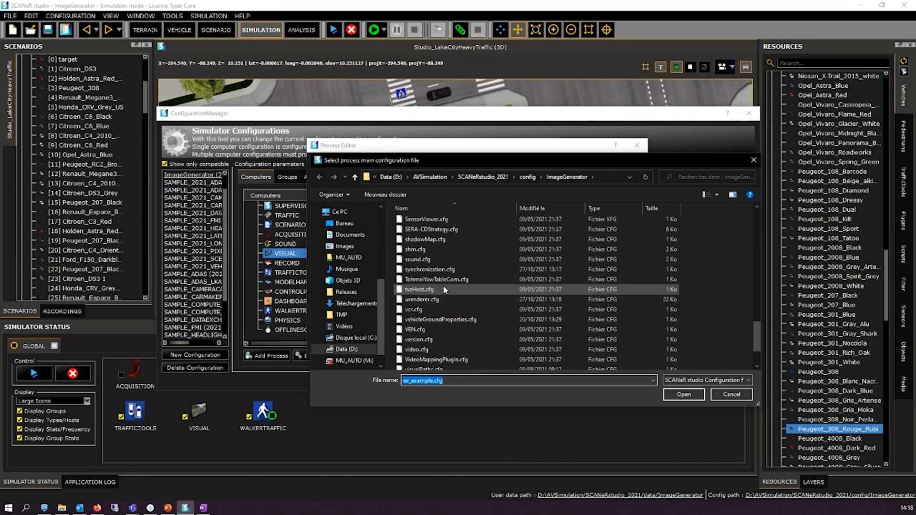
scroll(444, 290, "up", 7)
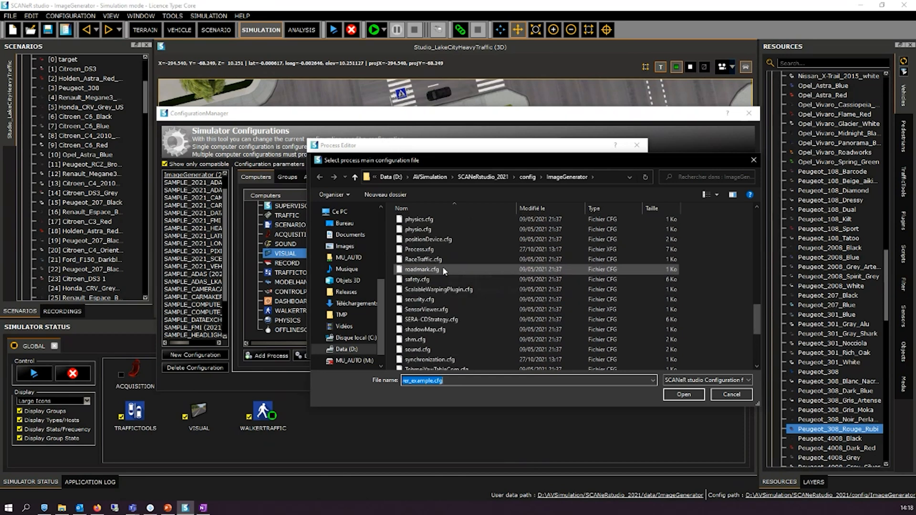
scroll(449, 300, "down", 1)
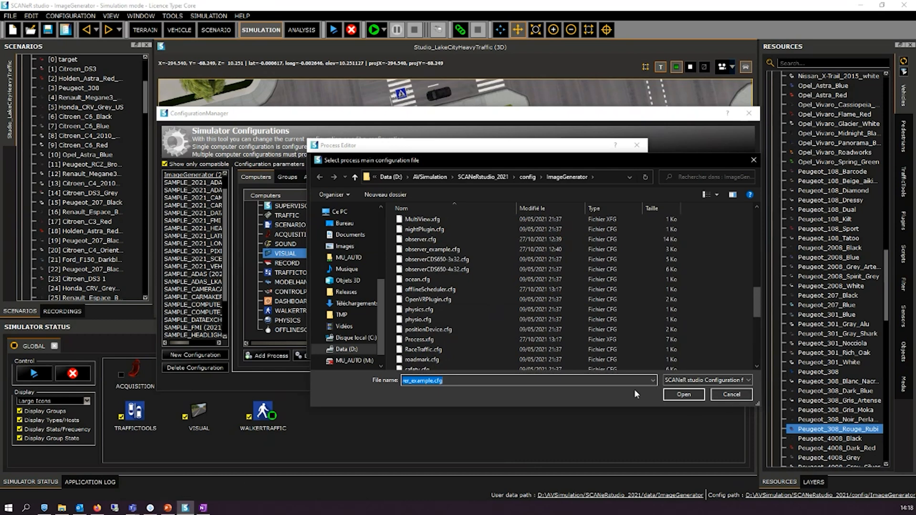
left_click(728, 394)
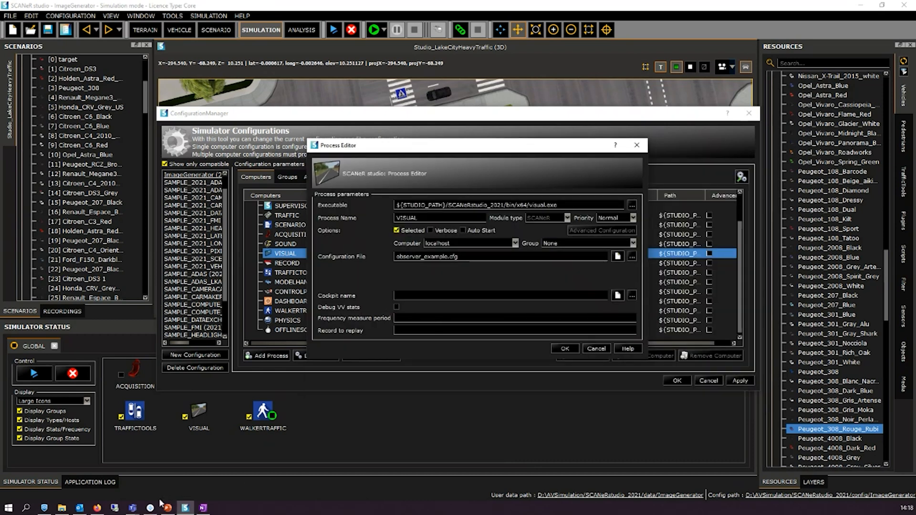
Step: Switch to VSCodium, look at visualPlugin.cfg and observer.cfg, and create a new empty file
left_click(150, 508)
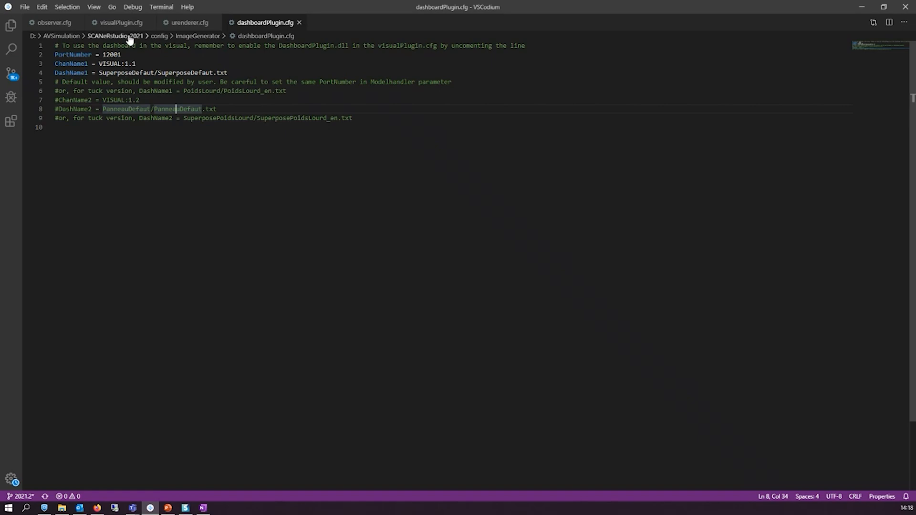
left_click(122, 23)
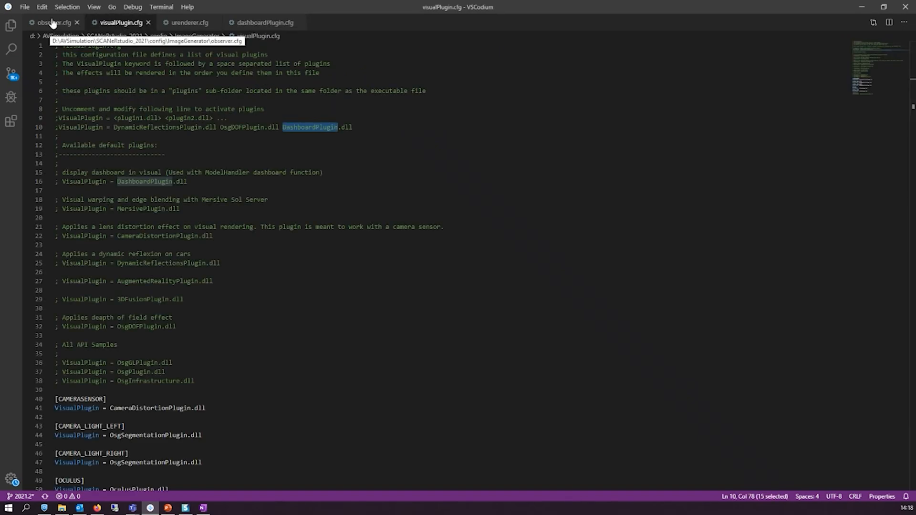
left_click(52, 23)
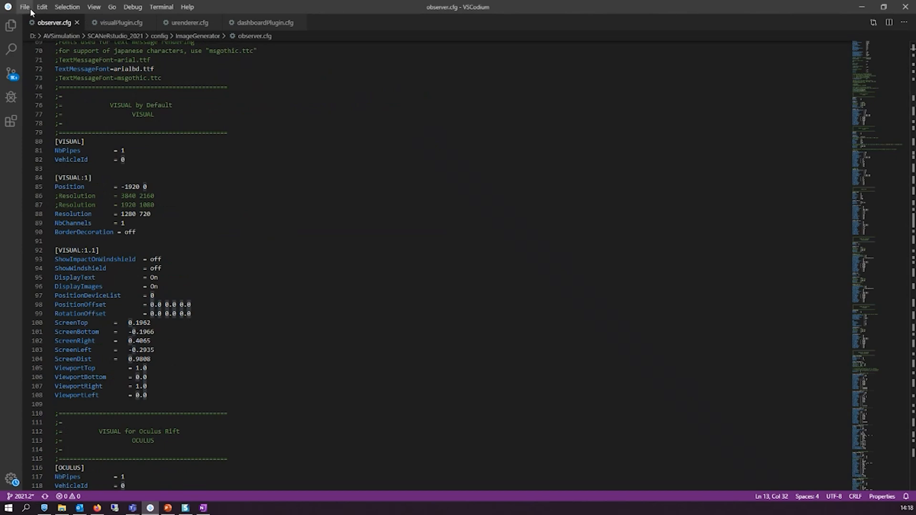
left_click(24, 7)
left_click(34, 23)
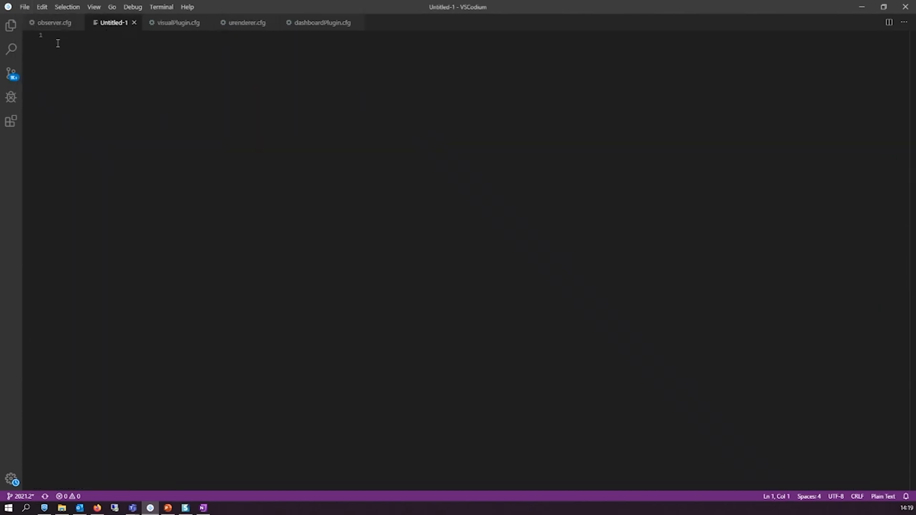
Step: Save the new empty file as Observer_Workshop.cfg in the config folder ImageGenerator
left_click(24, 7)
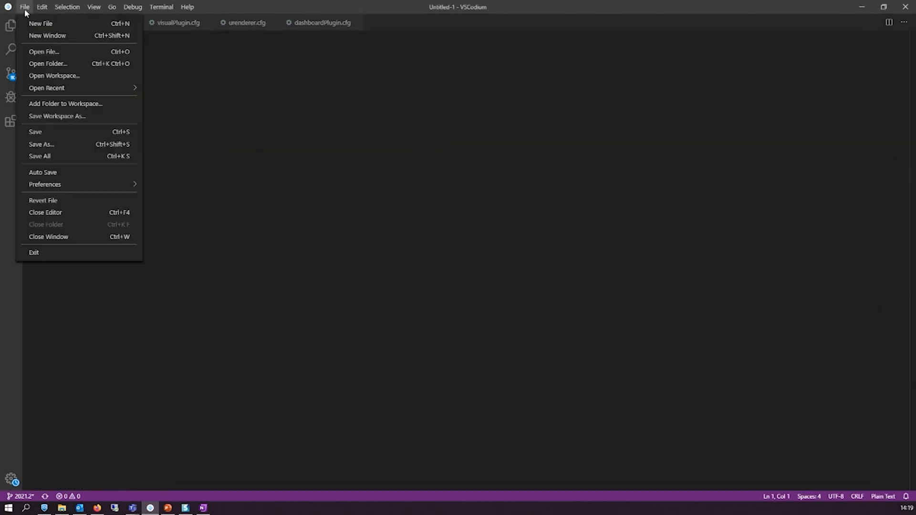
left_click(33, 135)
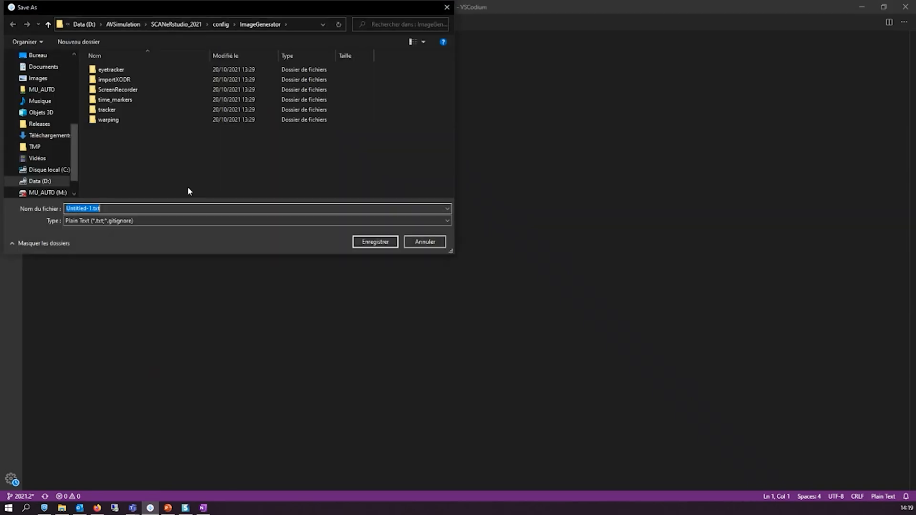
left_click(94, 208)
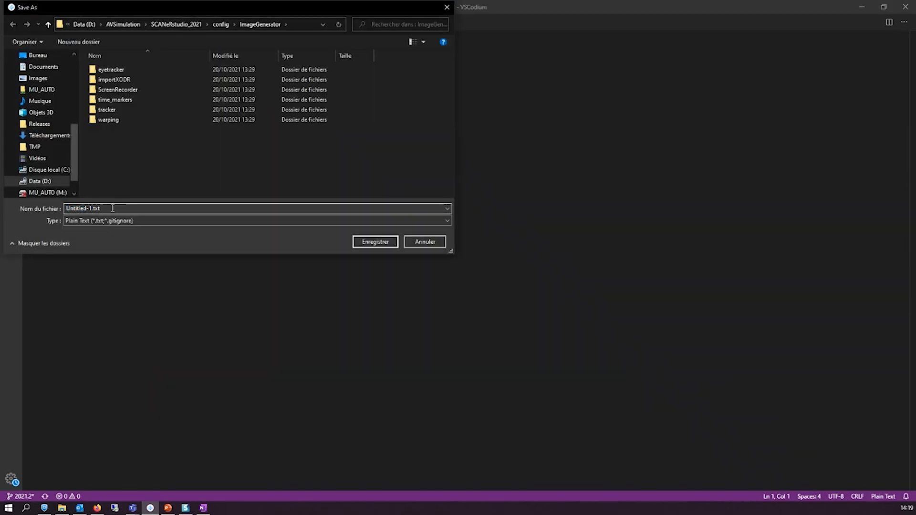
left_click_drag(113, 208, 27, 209)
type("Obser")
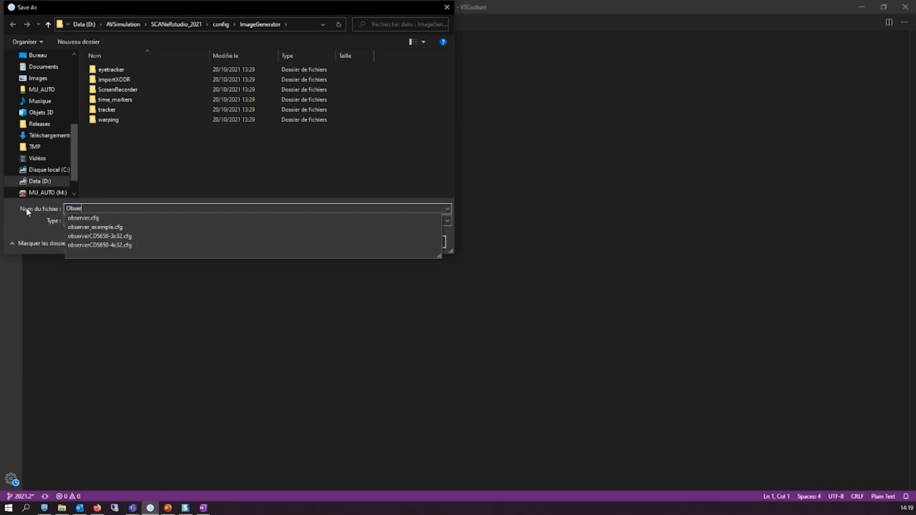
type("ver_W")
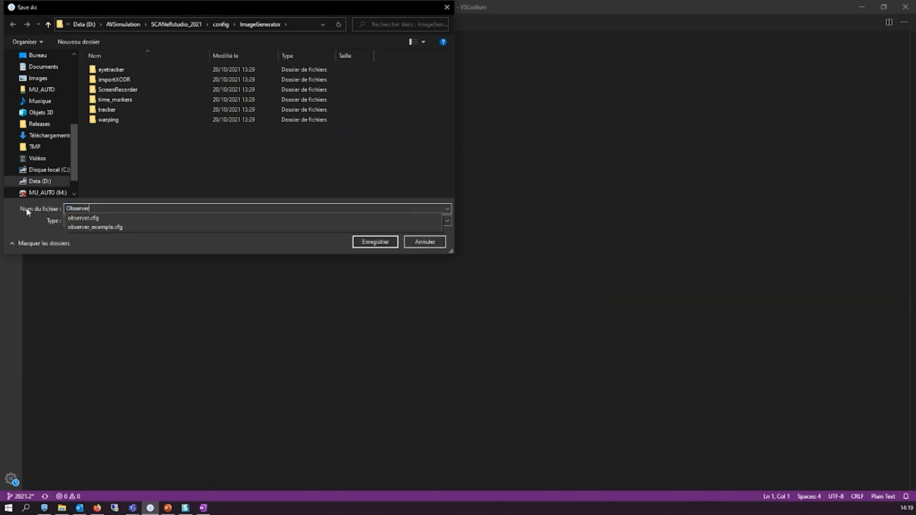
type("ork")
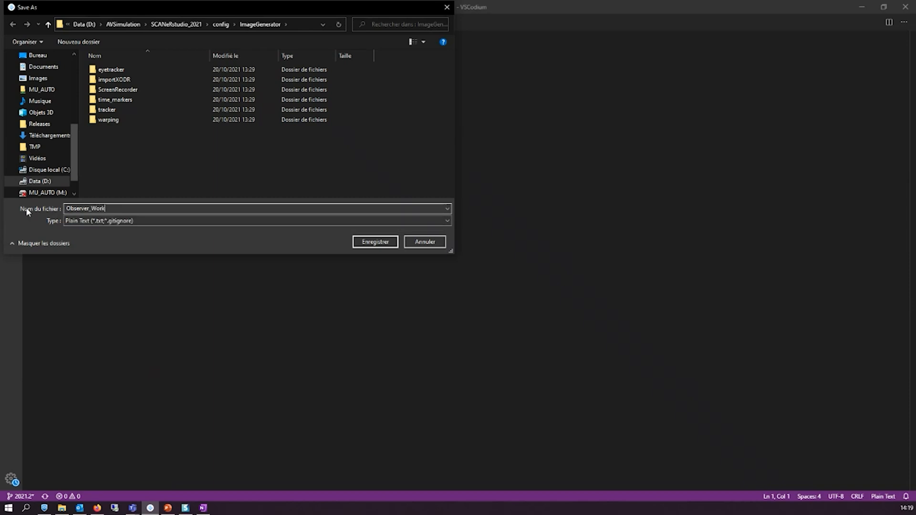
type("shop")
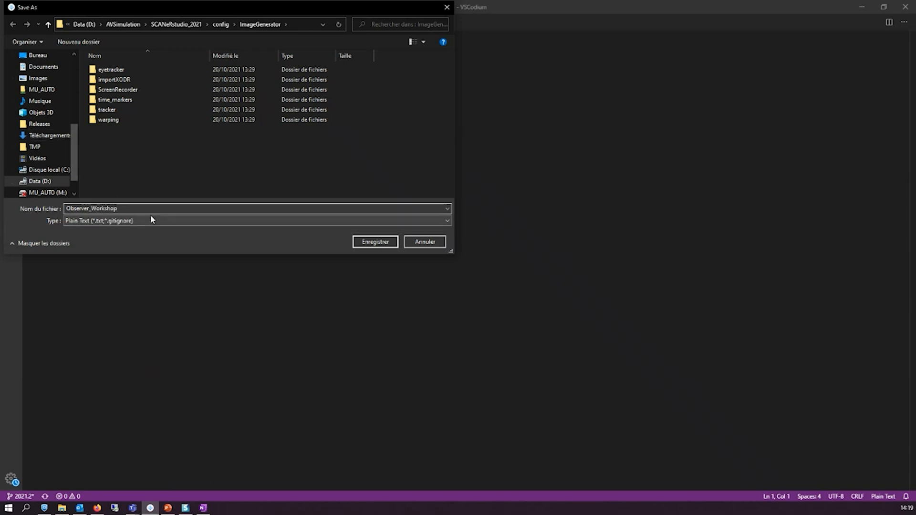
type(".cfg")
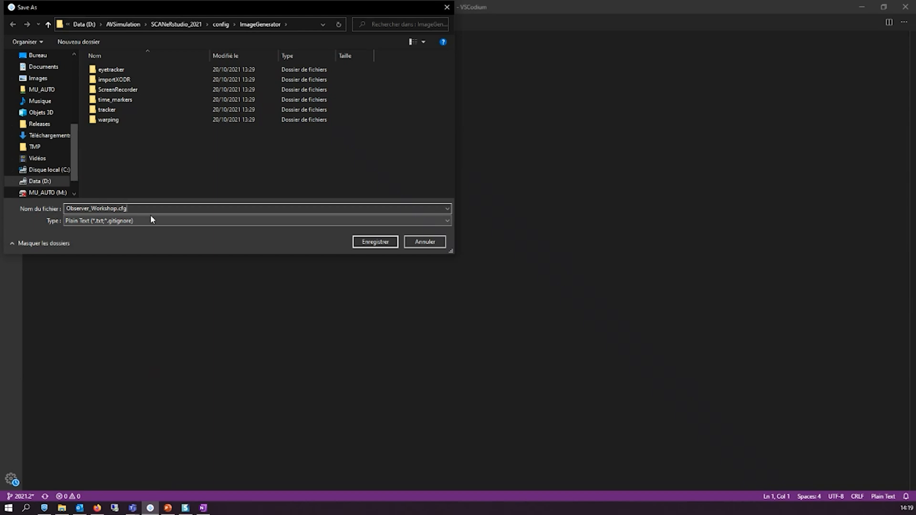
key("Return")
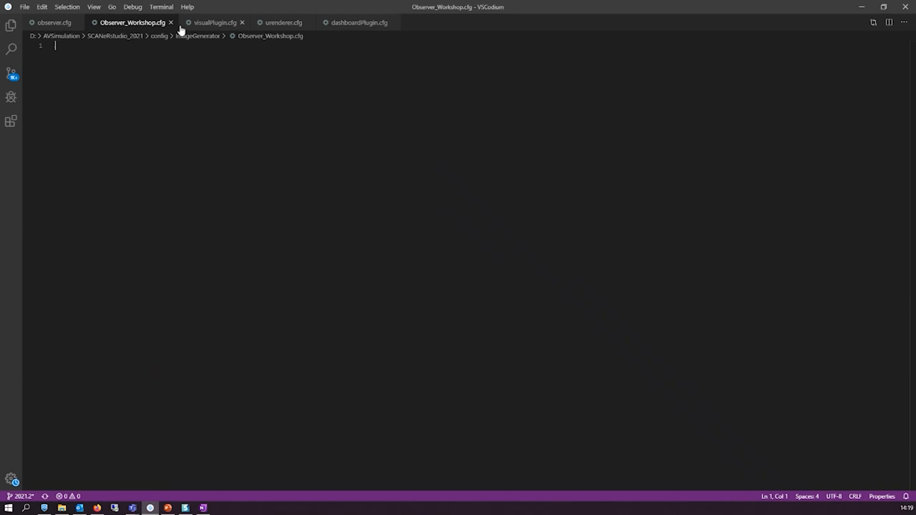
Step: Open observer_example.cfg from the ImageGenerator config folder
left_click(24, 7)
key("Right")
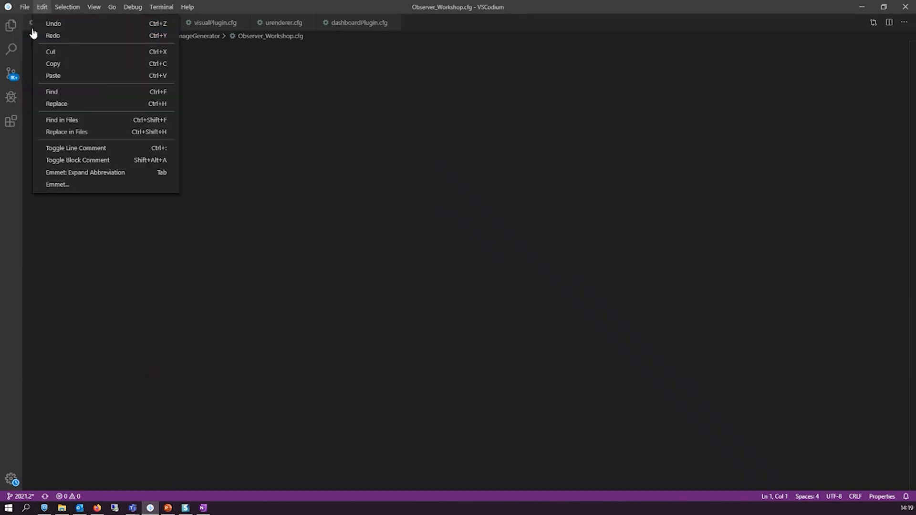
key("Left")
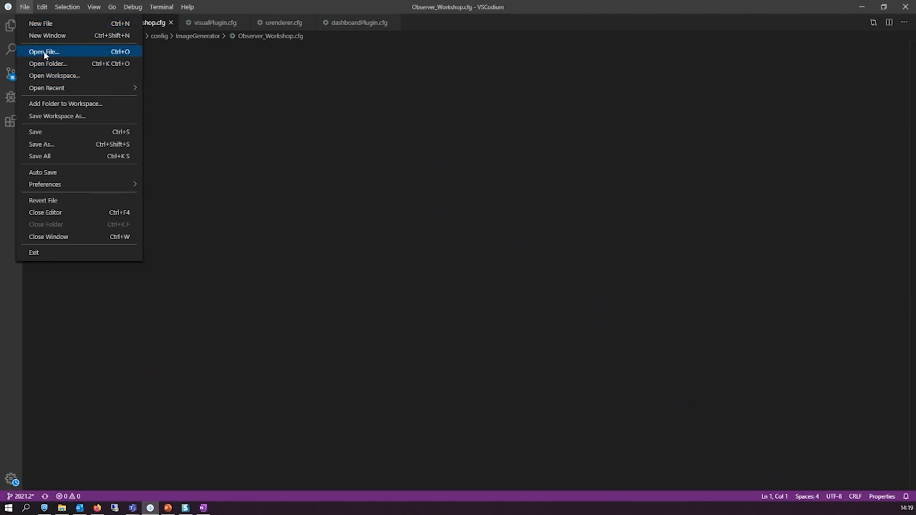
left_click(41, 53)
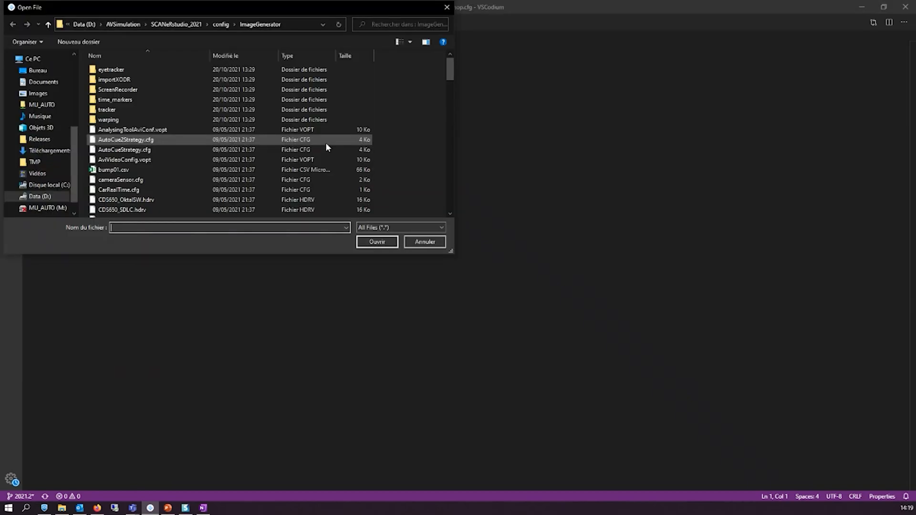
scroll(245, 145, "down", 10)
scroll(142, 186, "up", 5)
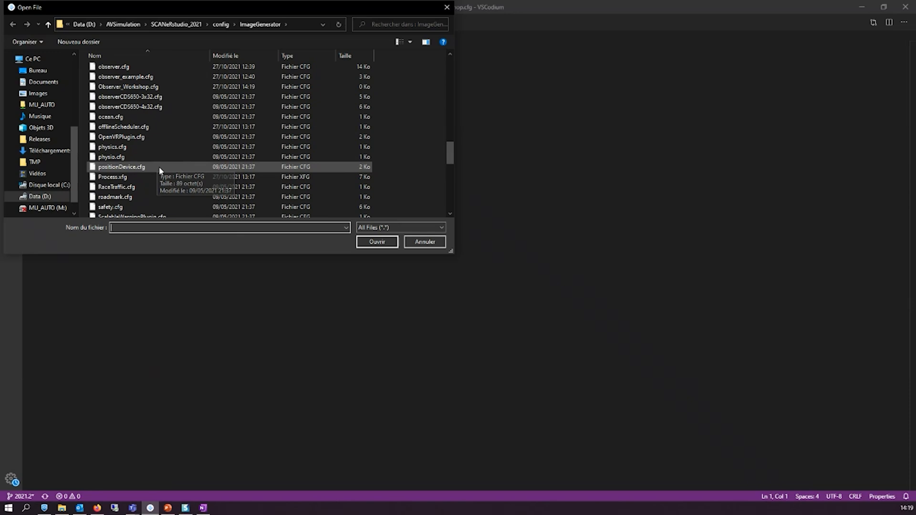
scroll(158, 127, "up", 2)
double_click(148, 133)
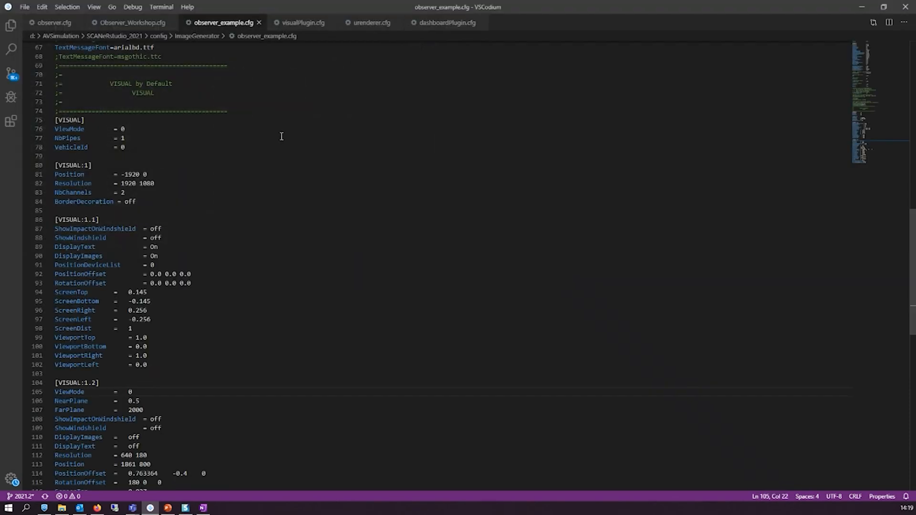
Step: Copy the version line and the [Common] section through Shadows from observer_example.cfg into the empty Observer_Workshop.cfg
scroll(174, 154, "up", 20)
scroll(180, 171, "up", 3)
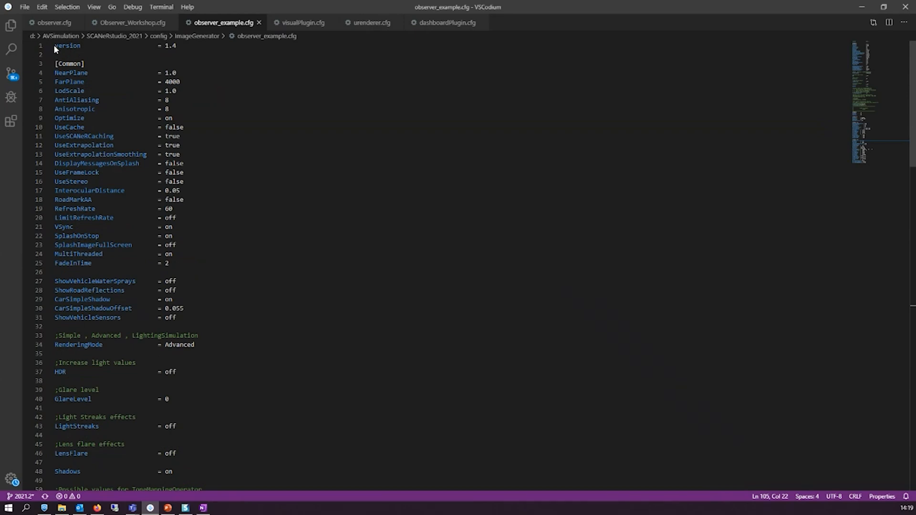
left_click_drag(56, 45, 230, 355)
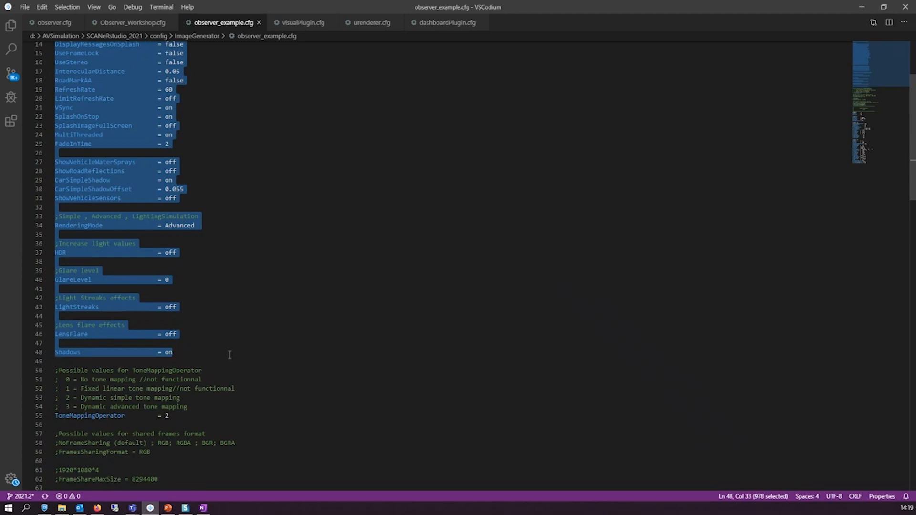
right_click(117, 351)
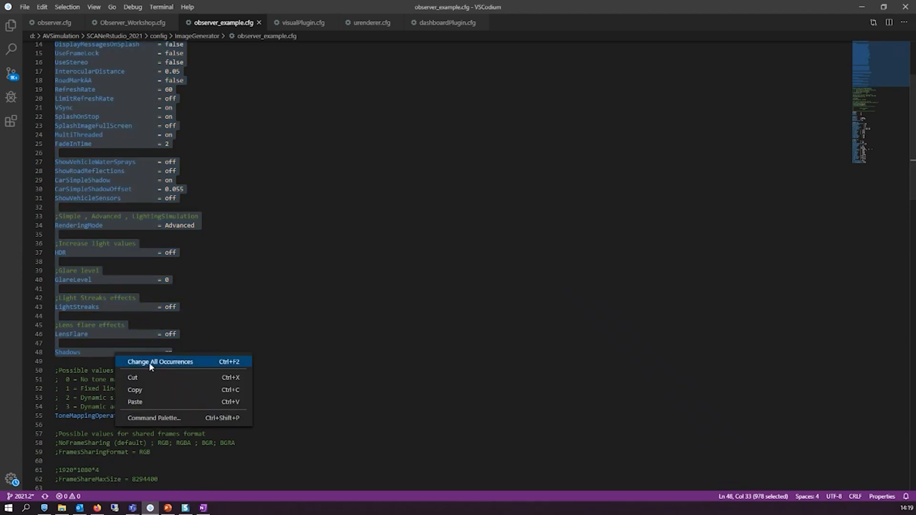
left_click(141, 390)
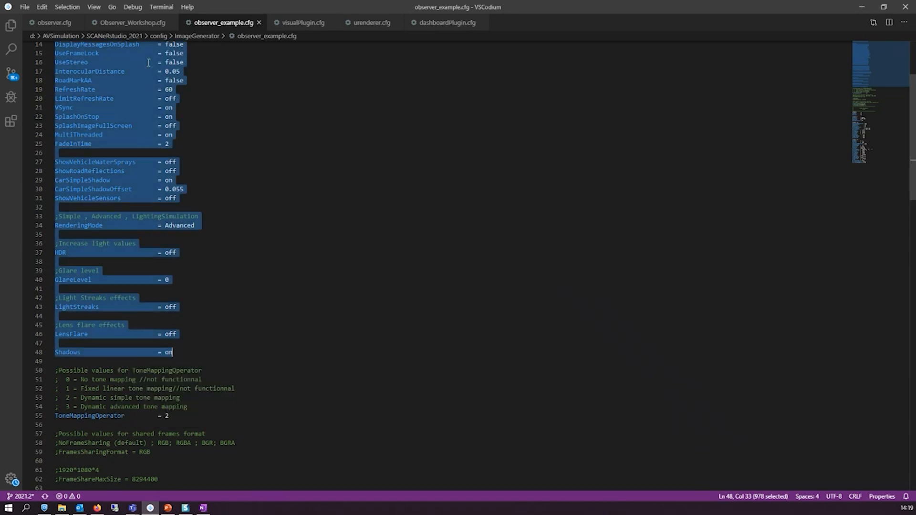
left_click(128, 22)
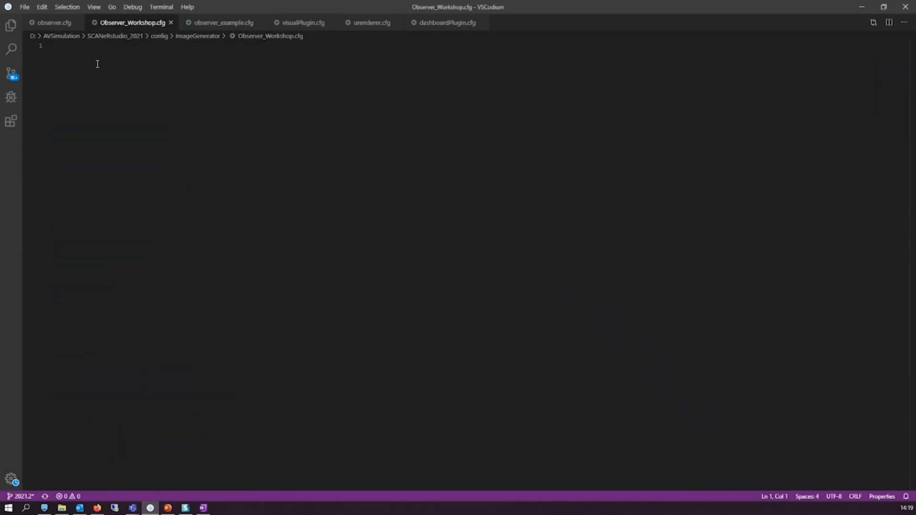
key("ctrl+v")
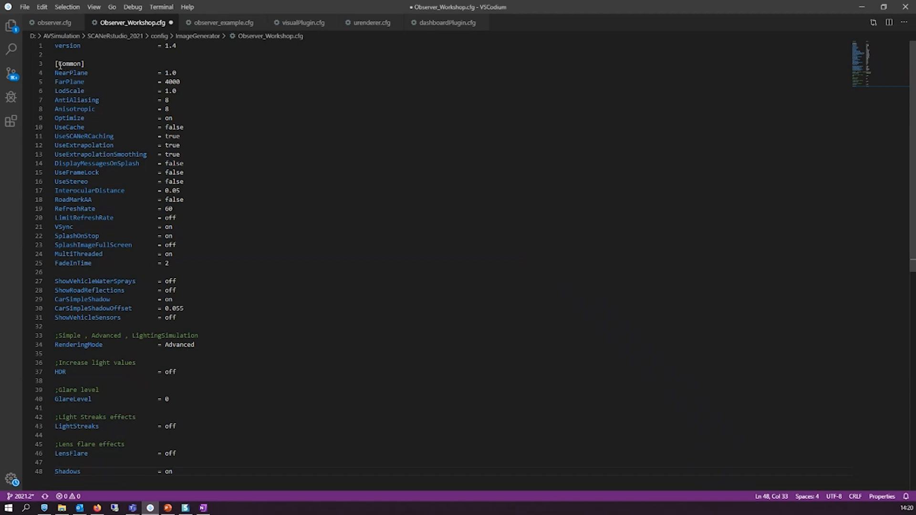
Step: Review the [Common] settings in Observer_Workshop.cfg, including the vehicle options, Shadows and RenderingMode
left_click_drag(55, 64, 206, 317)
left_click(207, 318)
scroll(177, 320, "down", 3)
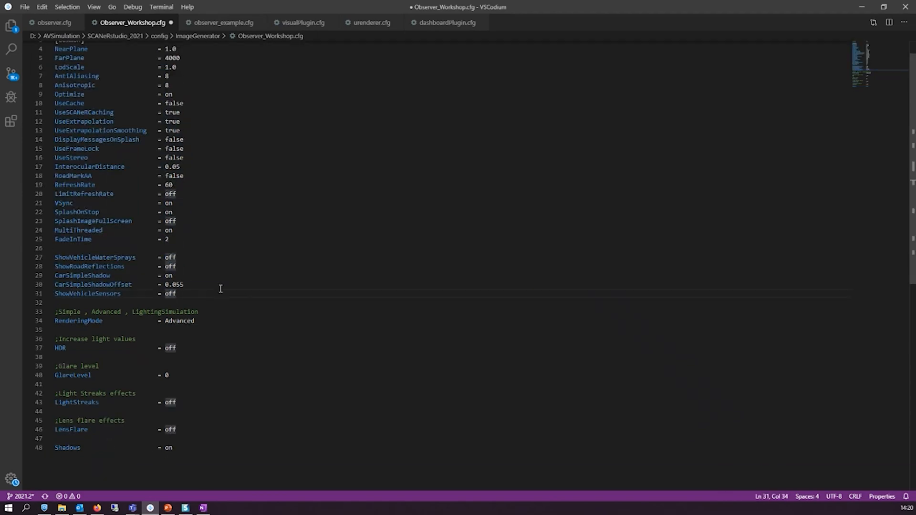
double_click(169, 401)
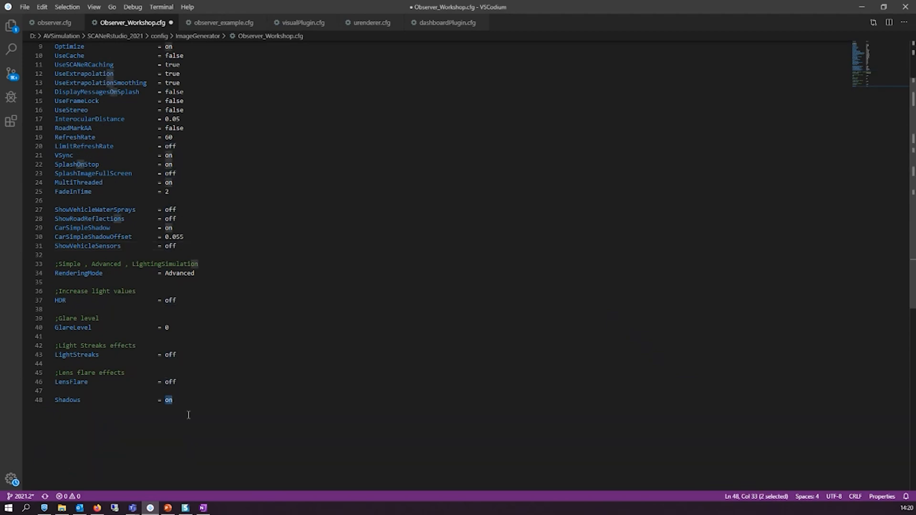
left_click_drag(176, 400, 99, 391)
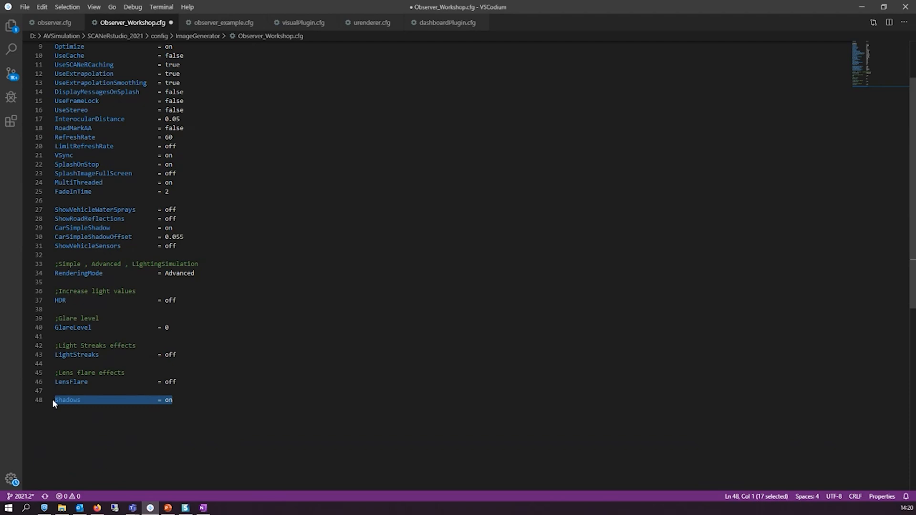
double_click(184, 275)
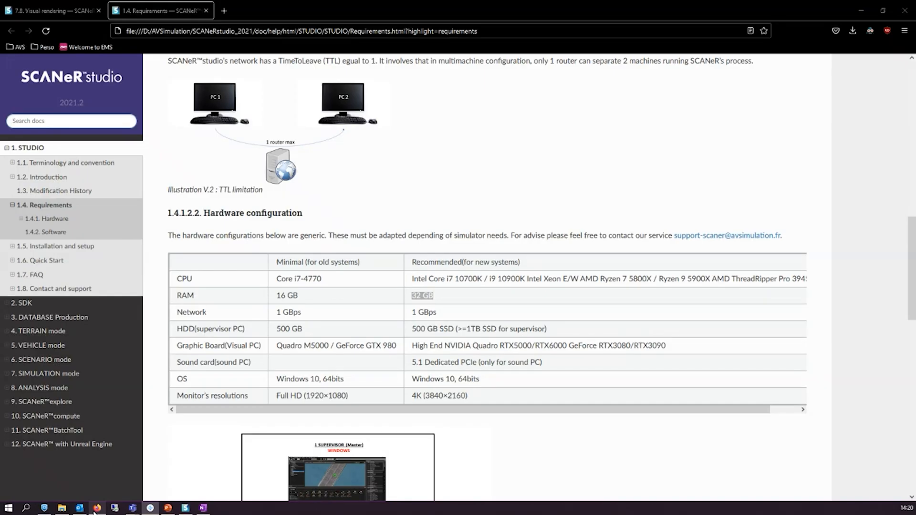
Step: Switch to Firefox and look through the 7.8 Visual rendering documentation for the observer.cfg sections and keyword table, including Optimize
left_click(97, 508)
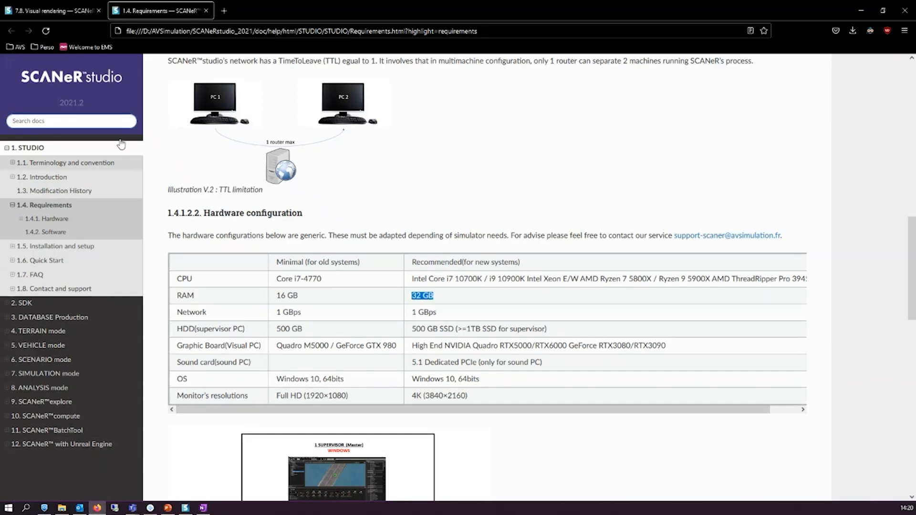
left_click(56, 10)
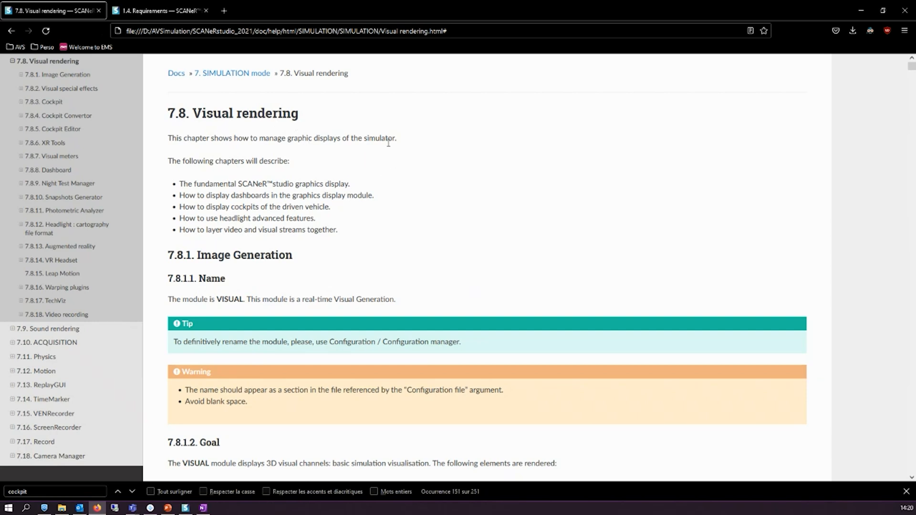
scroll(415, 138, "down", 15)
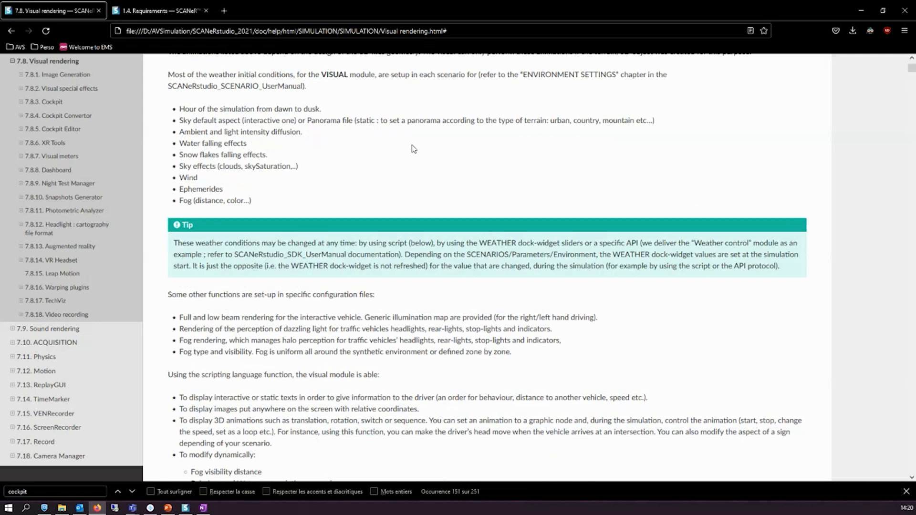
scroll(413, 148, "down", 20)
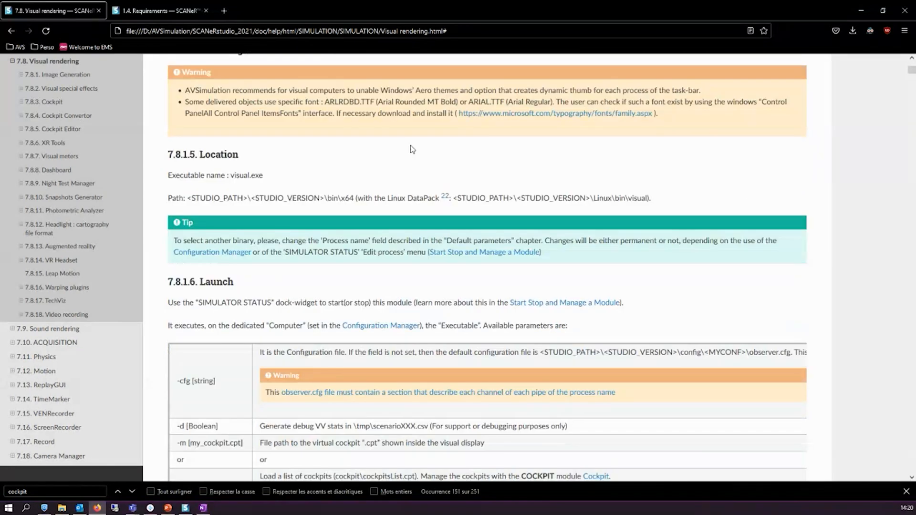
scroll(437, 188, "down", 20)
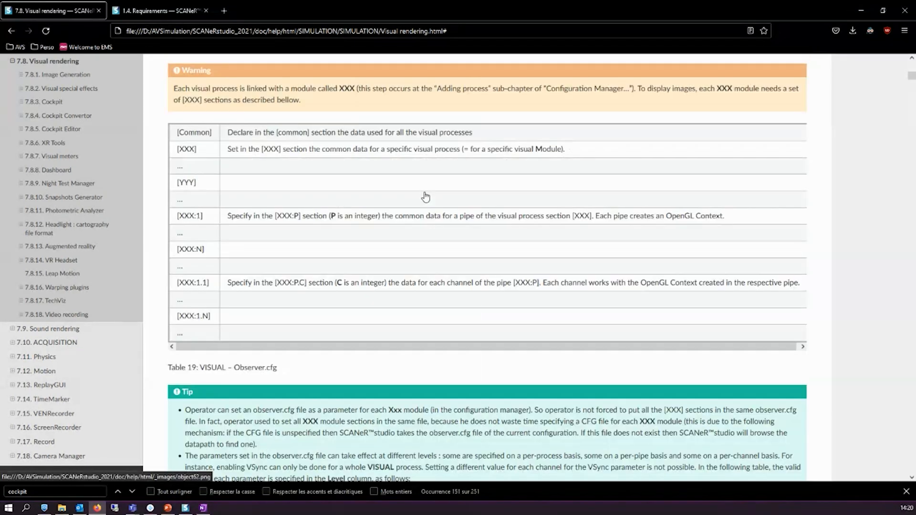
scroll(426, 195, "down", 4)
scroll(352, 170, "up", 3)
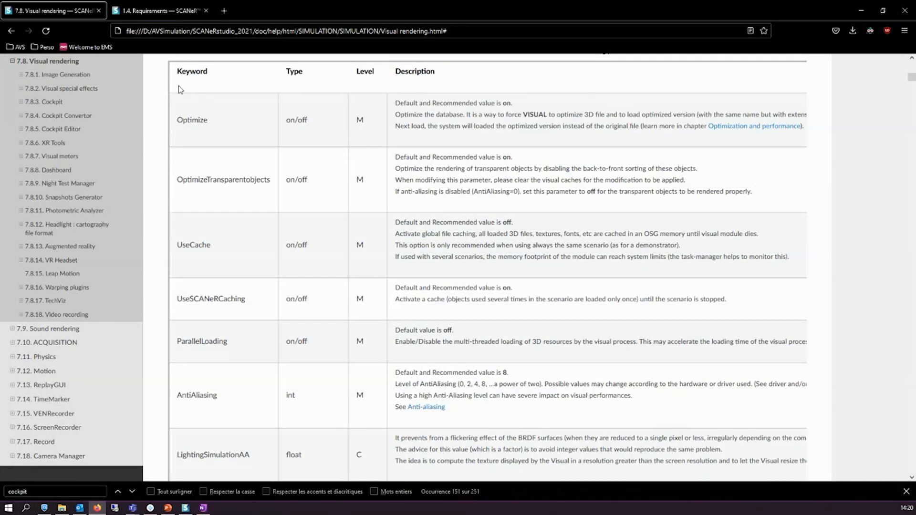
left_click_drag(177, 122, 208, 131)
left_click(208, 131)
Step: Switch back to VSCodium and save Observer_Workshop.cfg
left_click(150, 508)
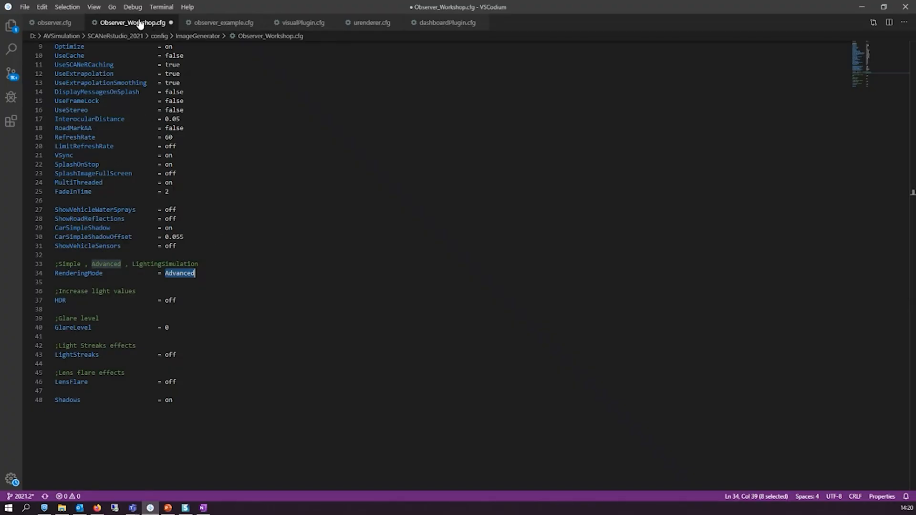
key("ctrl+s")
left_click(214, 273)
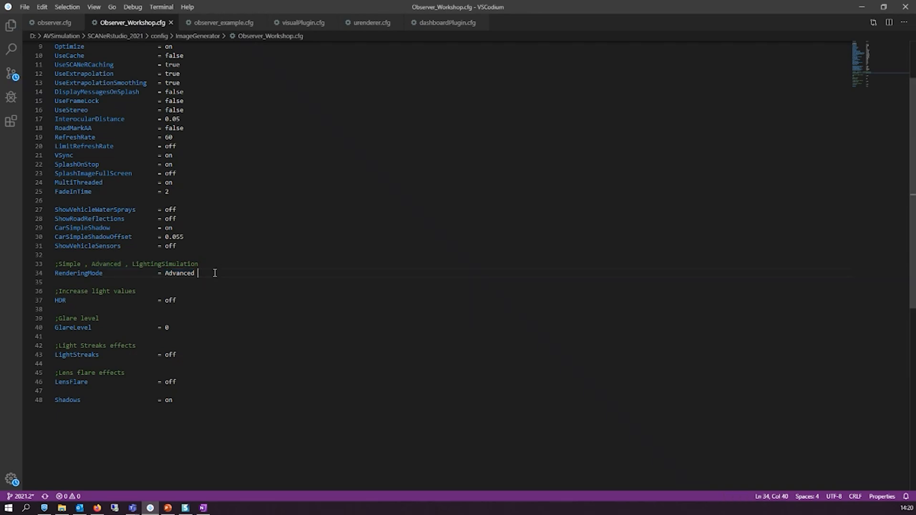
Step: Copy the [VISUAL] section with ViewMode, NbPipes and VehicleId from observer_example.cfg to the end of Observer_Workshop.cfg, below Shadows
left_click(205, 24)
scroll(190, 213, "down", 5)
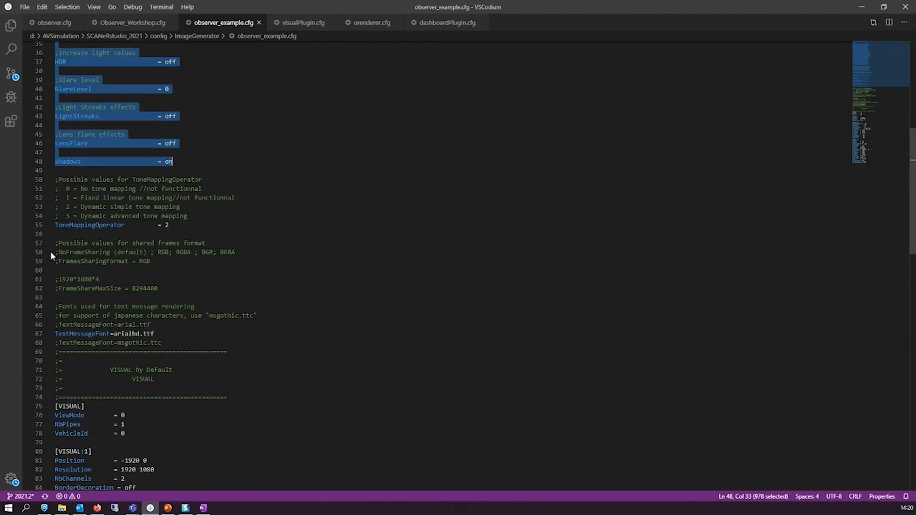
scroll(114, 334, "down", 8)
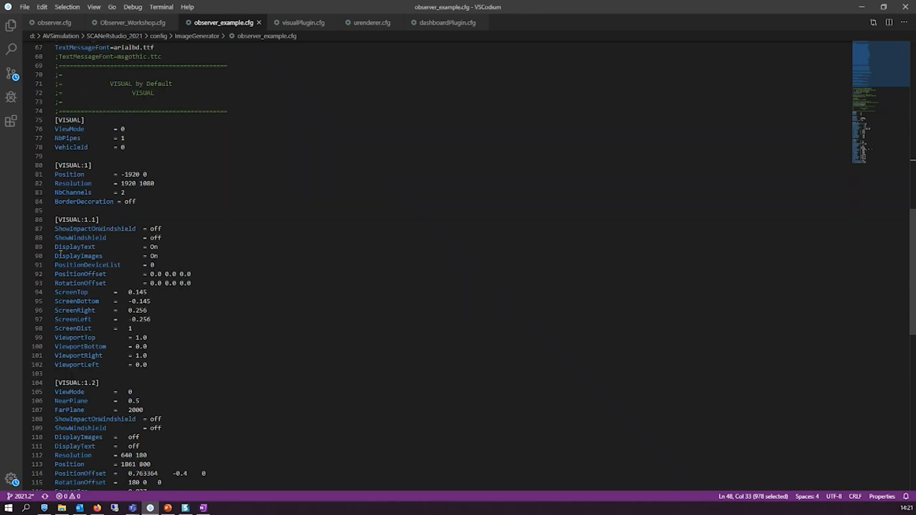
scroll(62, 221, "down", 1)
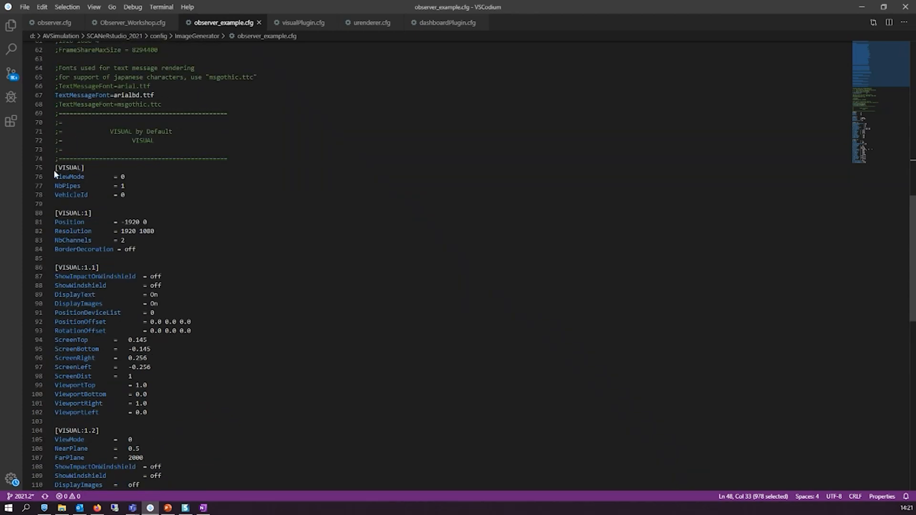
left_click_drag(54, 168, 134, 198)
key("ctrl+c")
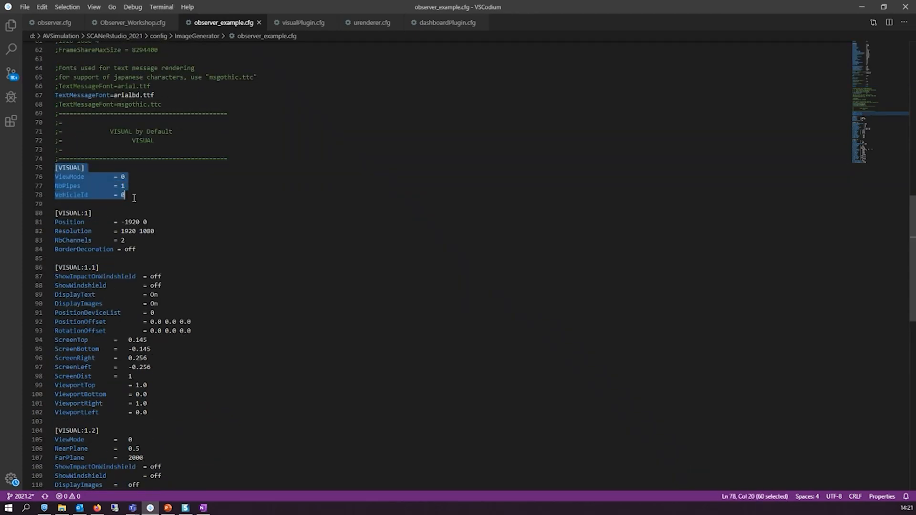
left_click(117, 23)
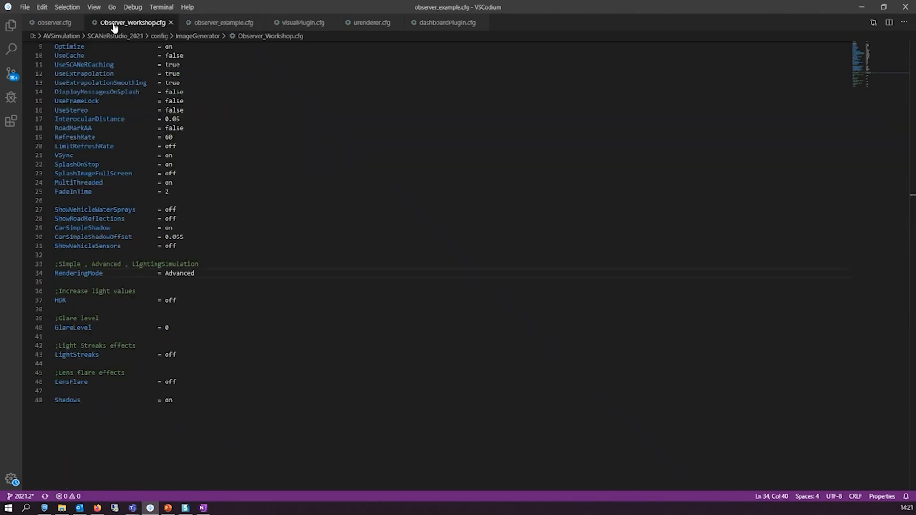
key("Return")
key("Return")
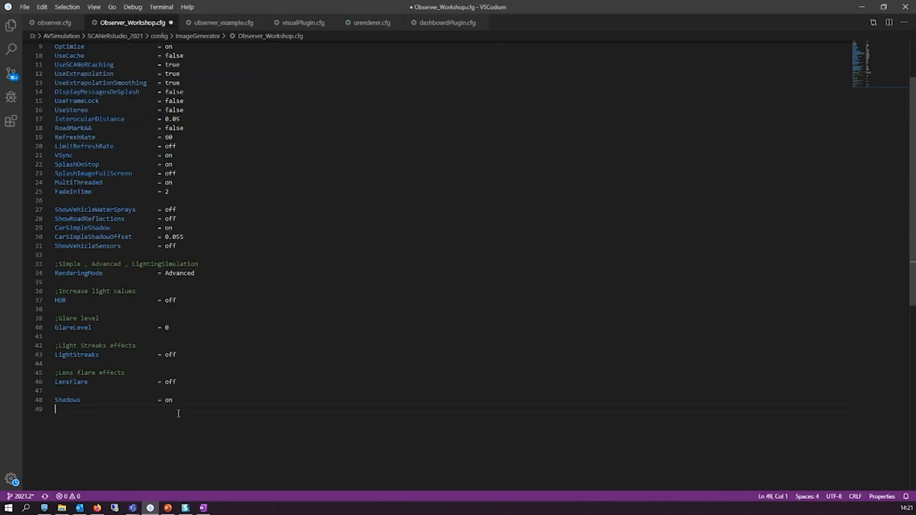
key("ctrl+v")
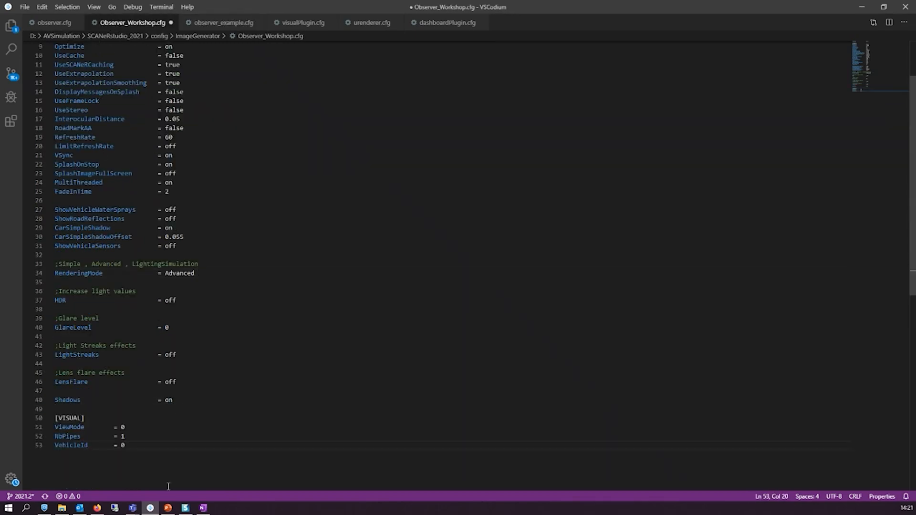
Step: Compare the [VISUAL] section name with the process name in SCANeR studio's Process Editor
double_click(70, 418)
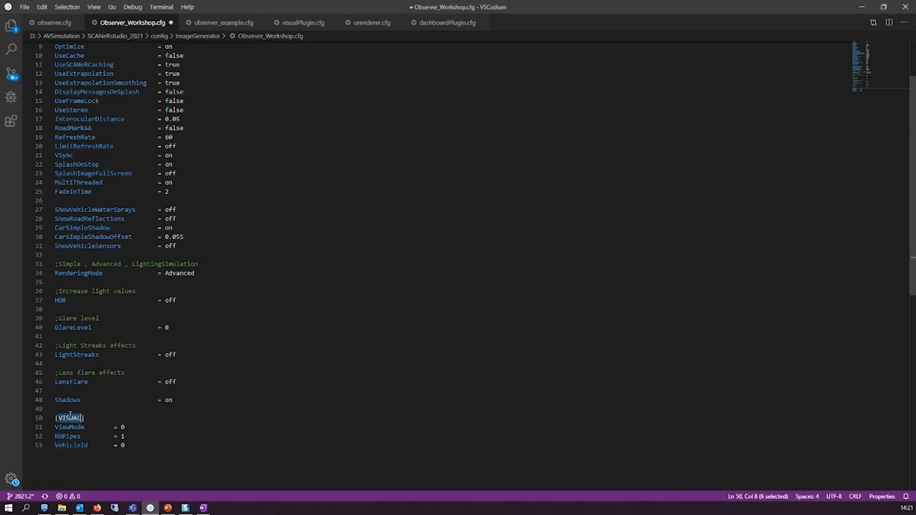
left_click(86, 418)
left_click_drag(85, 418, 53, 418)
left_click(89, 418)
left_click(185, 508)
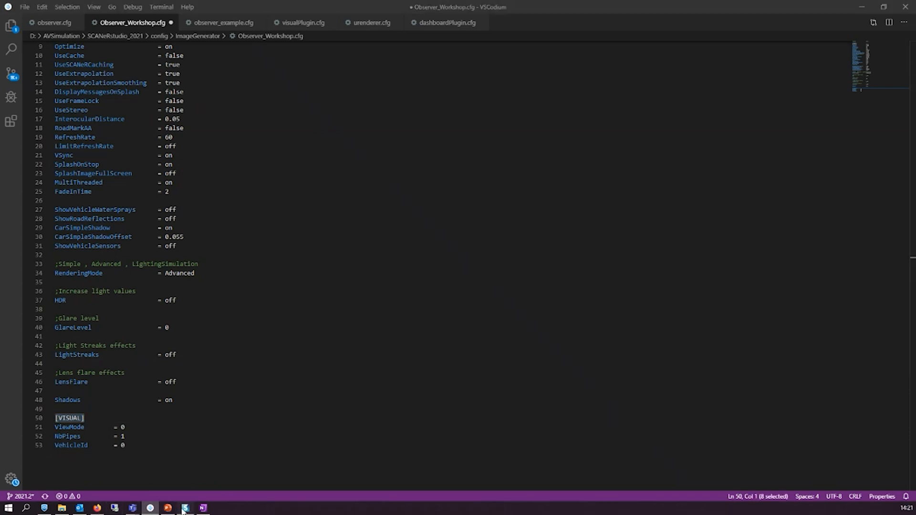
double_click(403, 217)
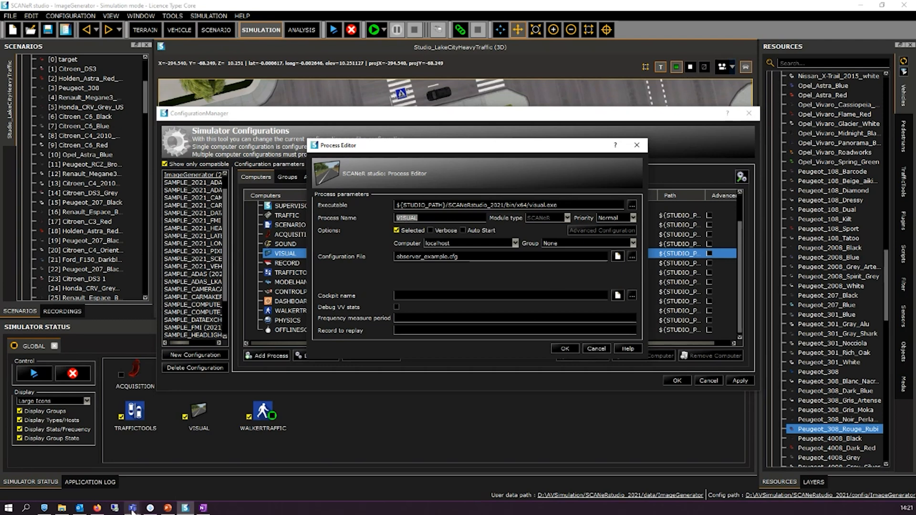
Step: Return to VSCodium, check the ViewMode and NbPipes lines of the [VISUAL] section, and save Observer_Workshop.cfg
left_click(149, 507)
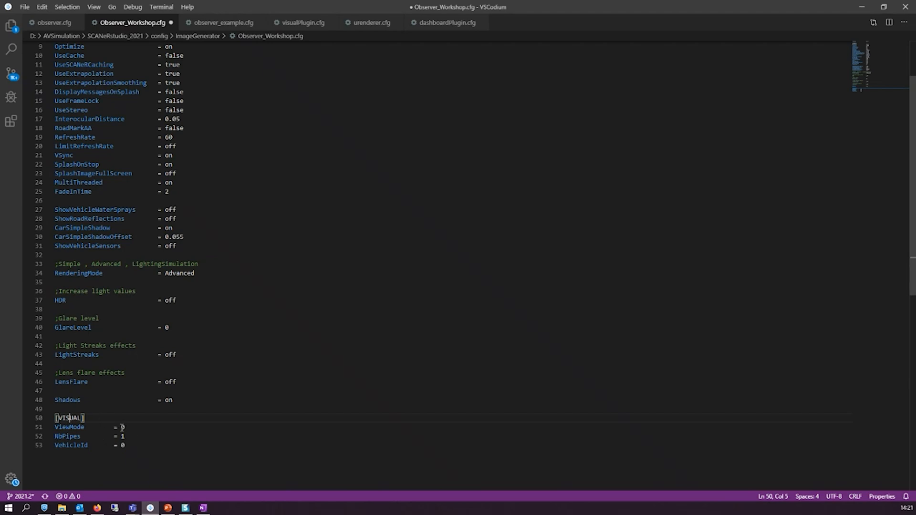
left_click_drag(119, 427, 130, 428)
left_click(131, 428)
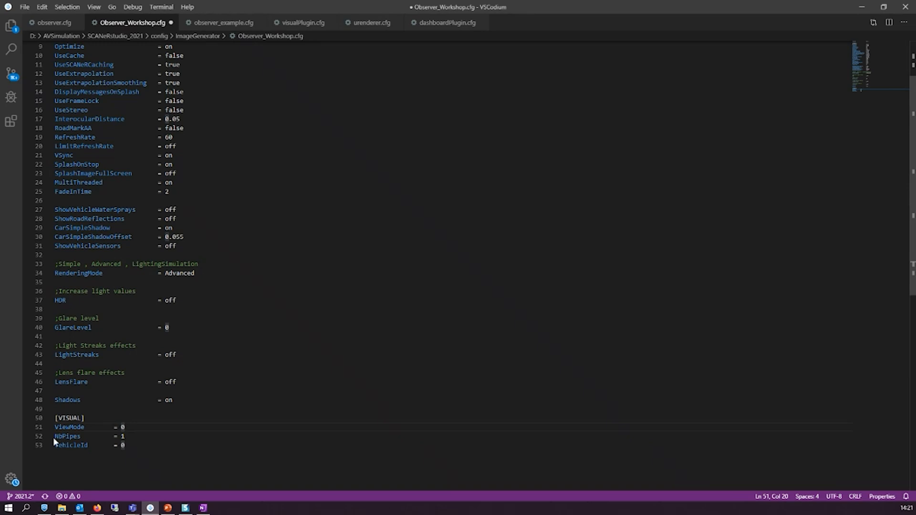
left_click_drag(54, 436, 141, 438)
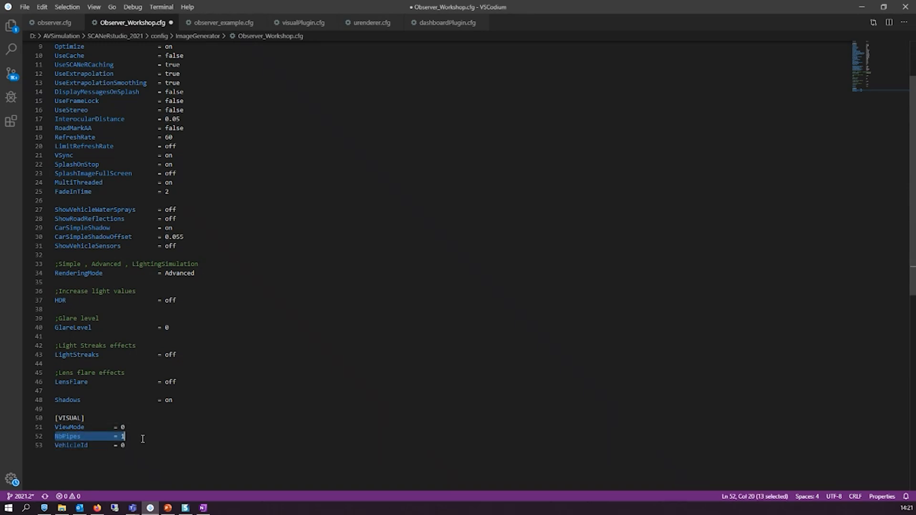
left_click(141, 438)
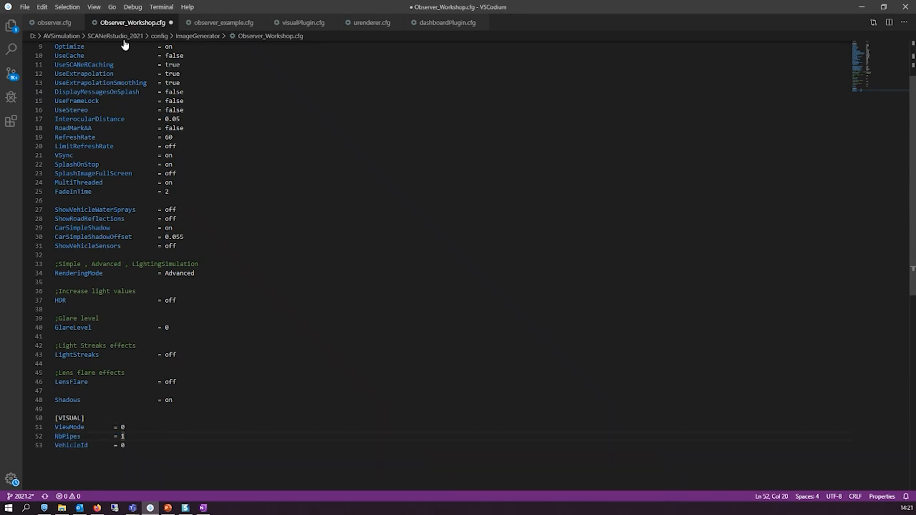
key("ctrl+s")
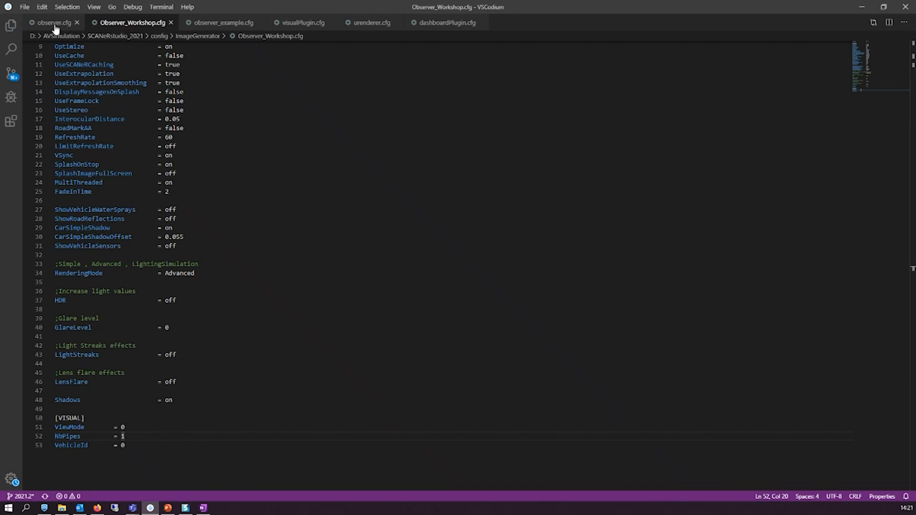
Step: Copy the [VISUAL:1] section, from Position to BorderDecoration, from observer_example.cfg to the end of Observer_Workshop.cfg, one blank line below [VISUAL]
left_click(224, 22)
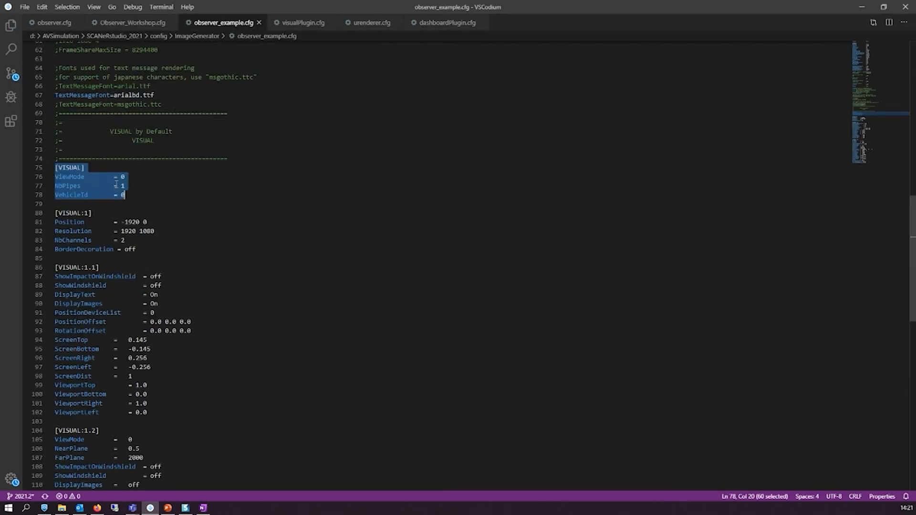
left_click(131, 186)
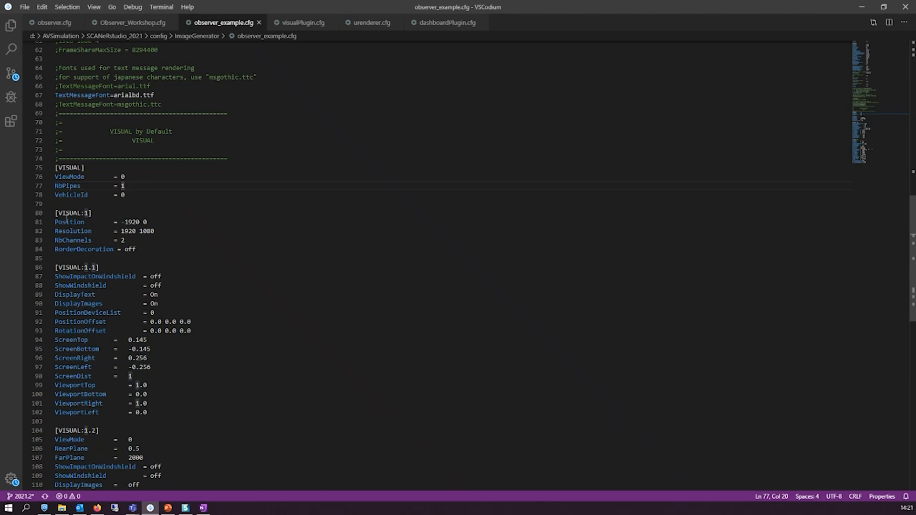
left_click_drag(56, 212, 154, 248)
key("ctrl+c")
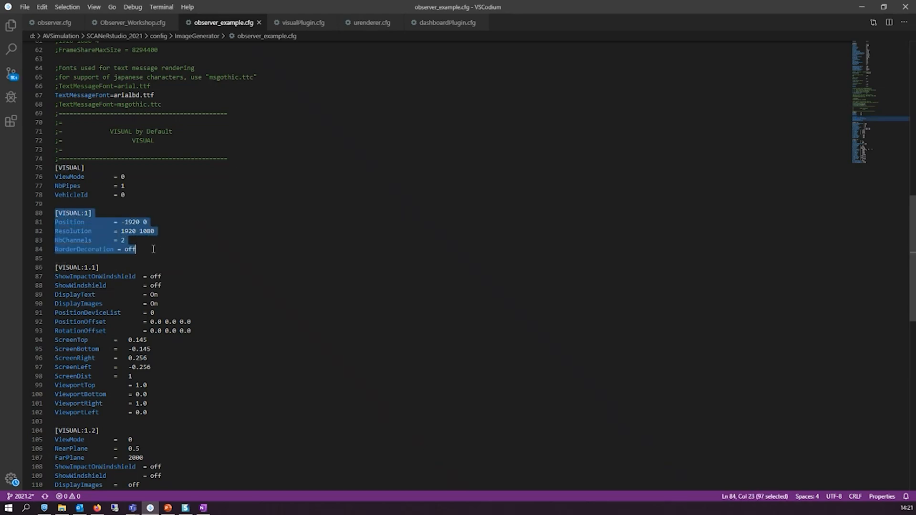
left_click(126, 22)
left_click(136, 446)
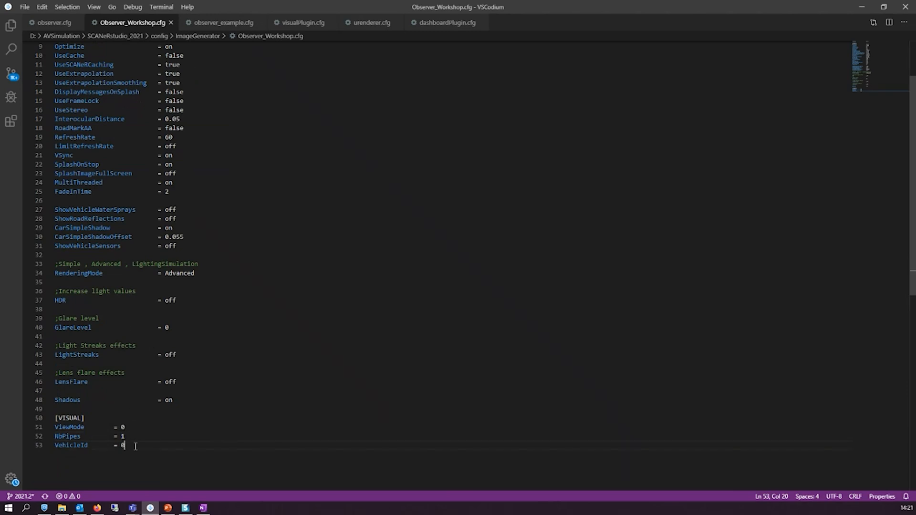
key("Return")
key("Return")
key("ctrl+v")
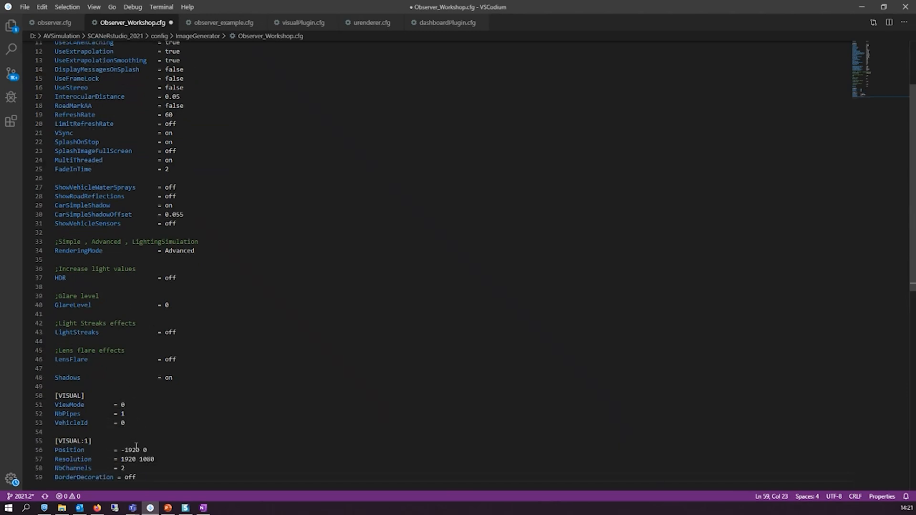
Step: Examine how the process name and pipe number in the [VISUAL:1] header relate to the NbPipes line of the [VISUAL] section
double_click(72, 441)
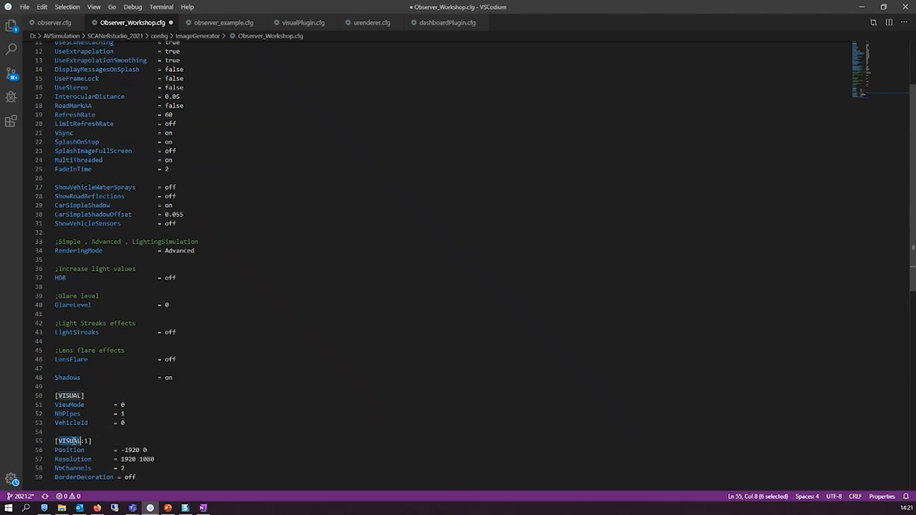
left_click(88, 441)
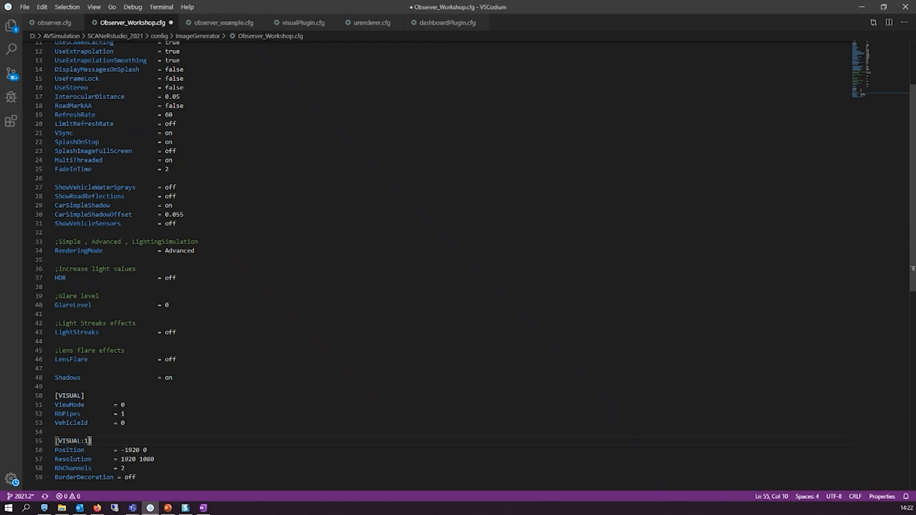
left_click_drag(88, 441, 59, 441)
left_click_drag(126, 404, 82, 410)
left_click(81, 411)
left_click_drag(137, 414, 56, 414)
left_click(56, 415)
left_click_drag(89, 440, 85, 440)
left_click(88, 439)
Step: Examine the Position line of the [VISUAL:1] section, including the sign and both coordinates
double_click(55, 450)
left_click(69, 451)
mouse_move(119, 449)
left_mouse_down()
mouse_move(161, 450)
mouse_move(121, 450)
left_mouse_up()
left_click(157, 450)
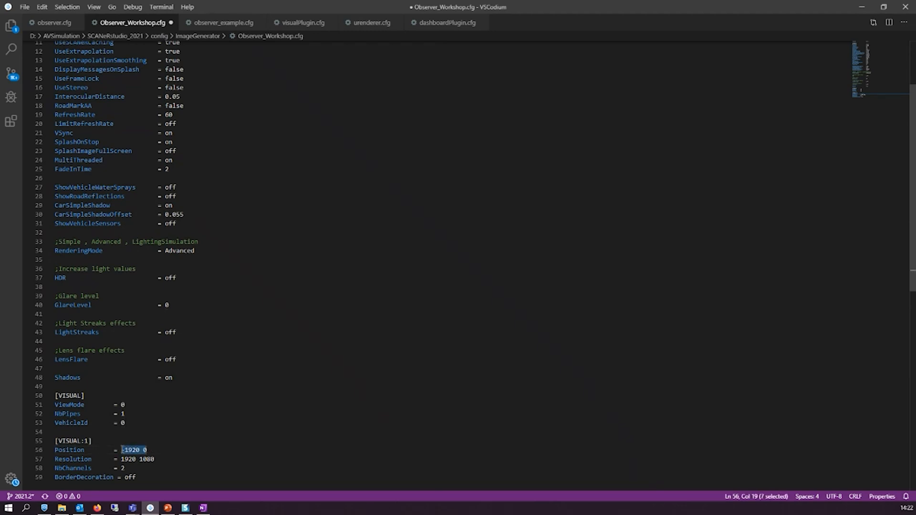
left_click(121, 450)
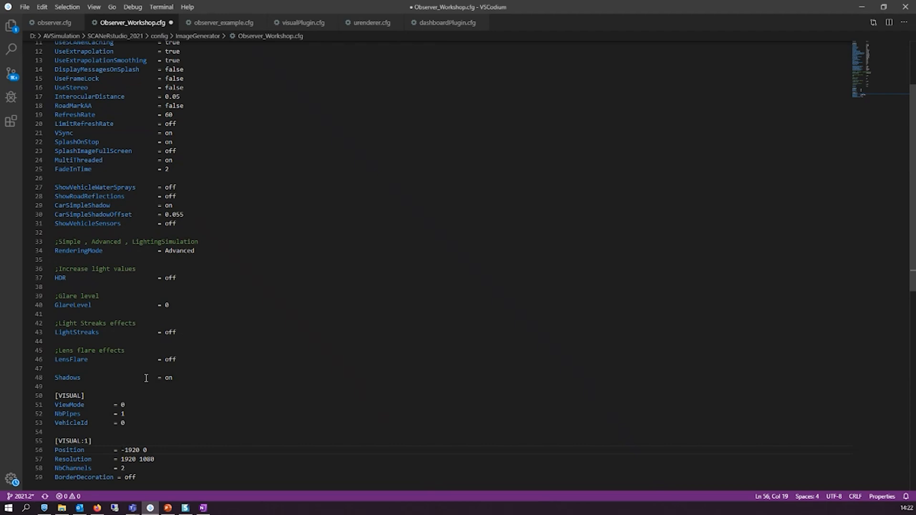
double_click(129, 450)
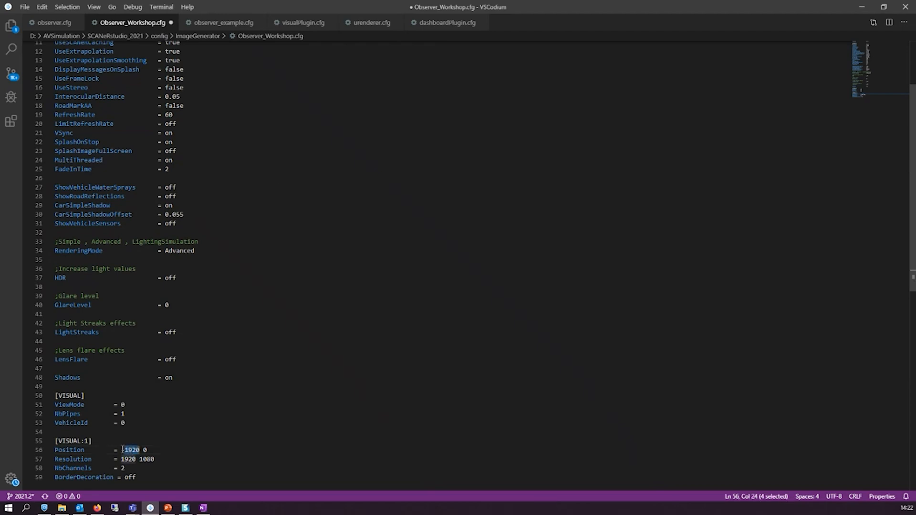
left_click(122, 450)
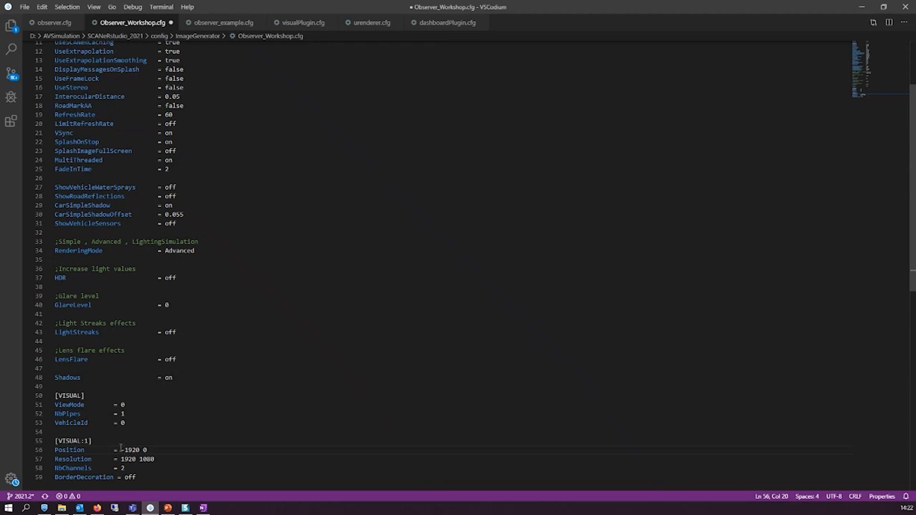
double_click(130, 449)
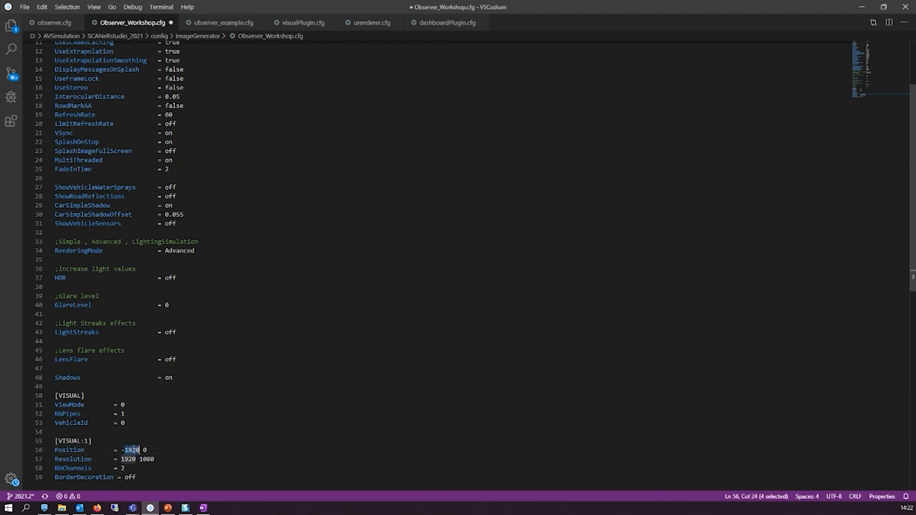
left_click(150, 450)
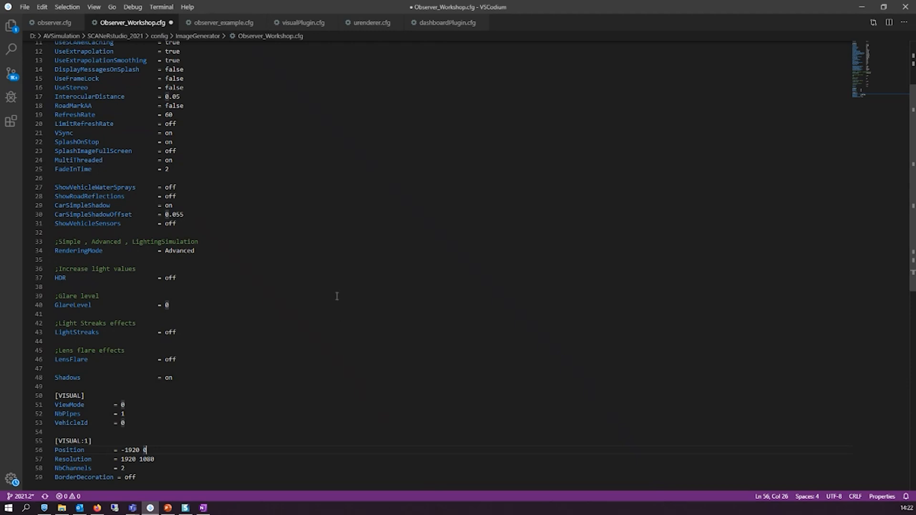
double_click(127, 450)
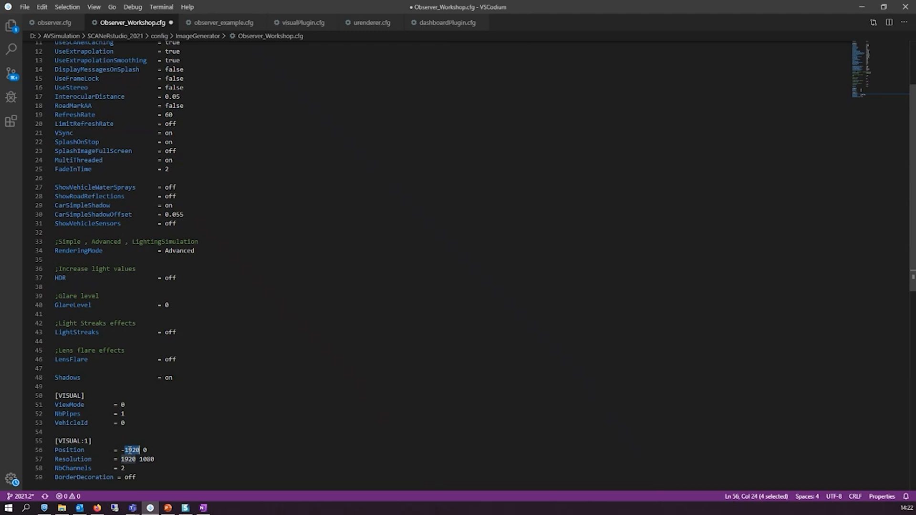
double_click(143, 450)
double_click(132, 452)
left_click(132, 451)
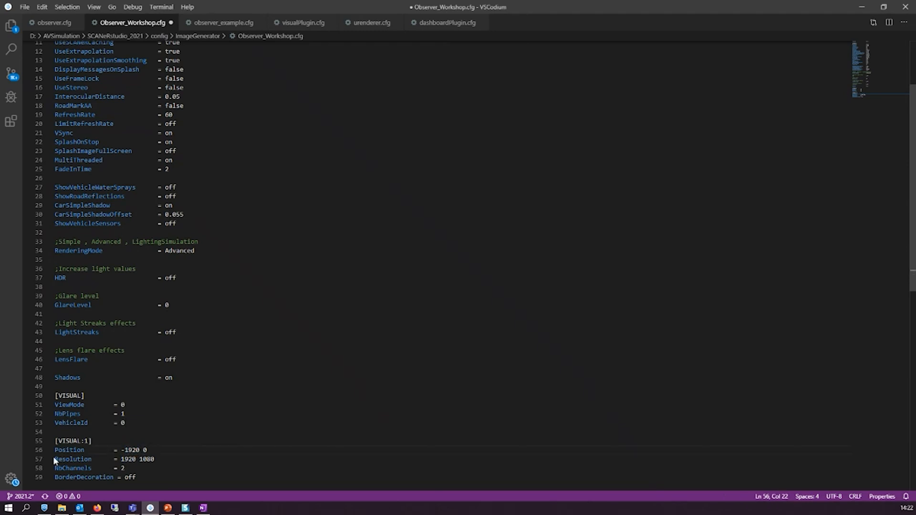
Step: Review the Resolution and NbChannels lines of the [VISUAL:1] section
left_click_drag(53, 459, 156, 455)
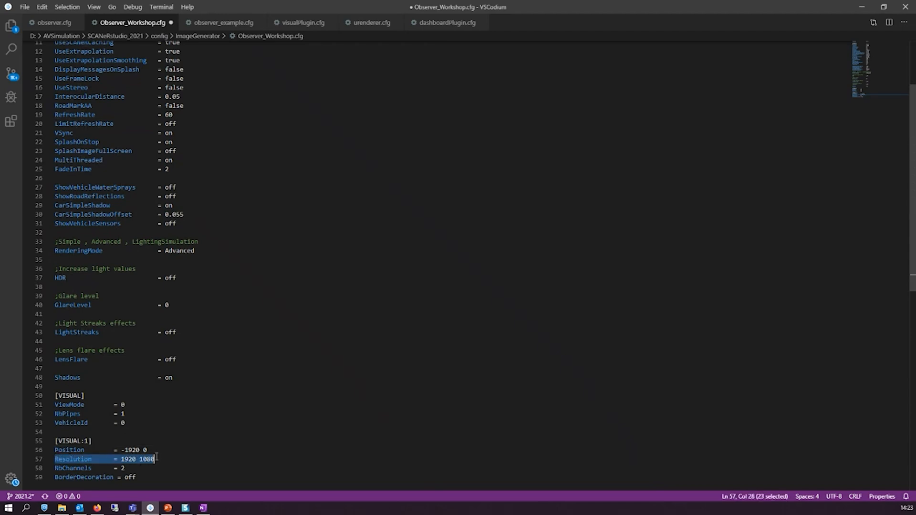
left_click_drag(121, 459, 152, 459)
left_click(156, 460)
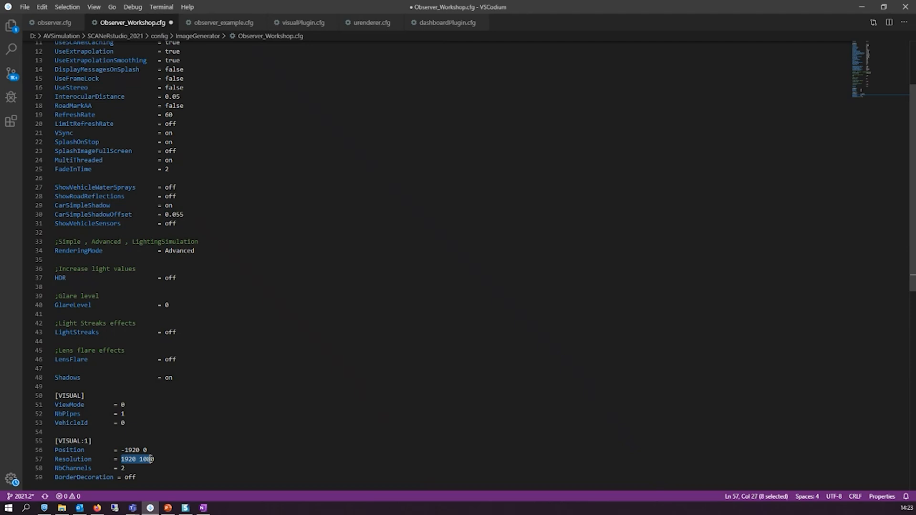
left_click(152, 459)
double_click(144, 459)
mouse_move(54, 469)
left_mouse_down()
mouse_move(130, 468)
mouse_move(43, 469)
left_mouse_up()
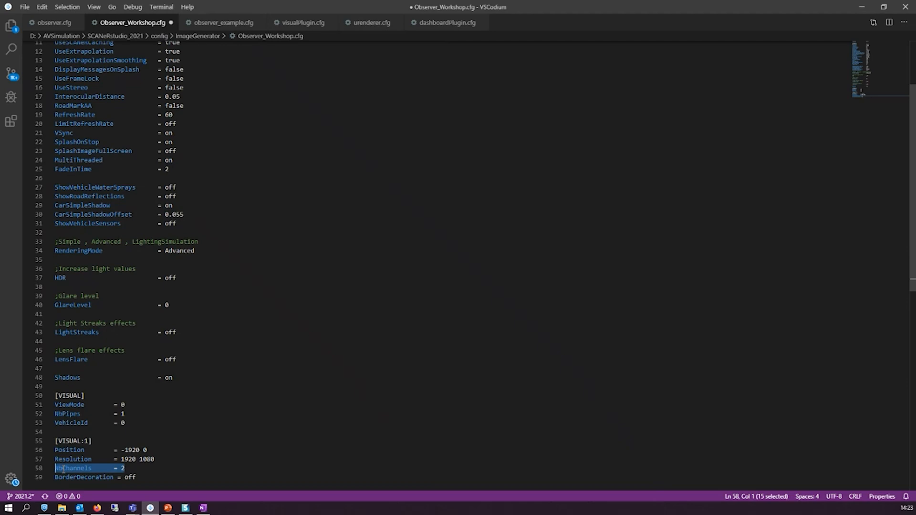
left_click(125, 467)
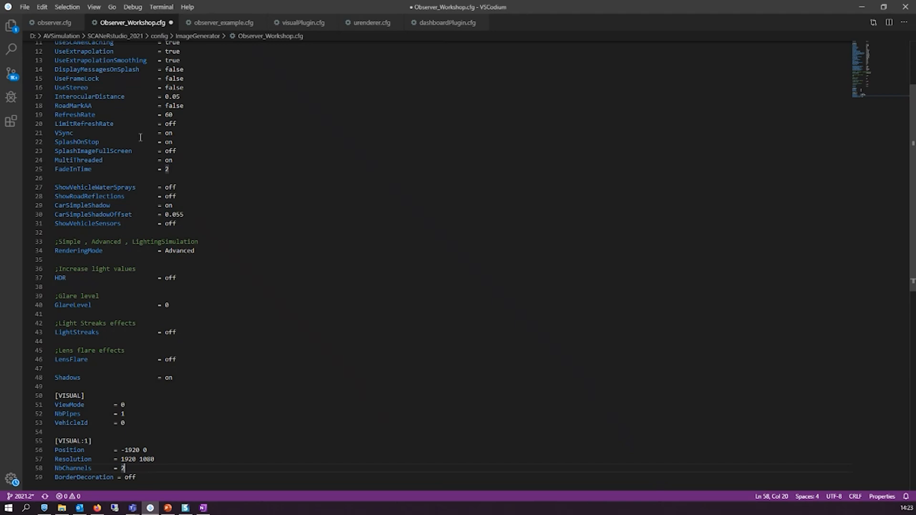
Step: Copy the [VISUAL:1.1] channel section, down to ViewportLeft, from observer_example.cfg to the end of Observer_Workshop.cfg, one blank line below BorderDecoration
left_click(212, 23)
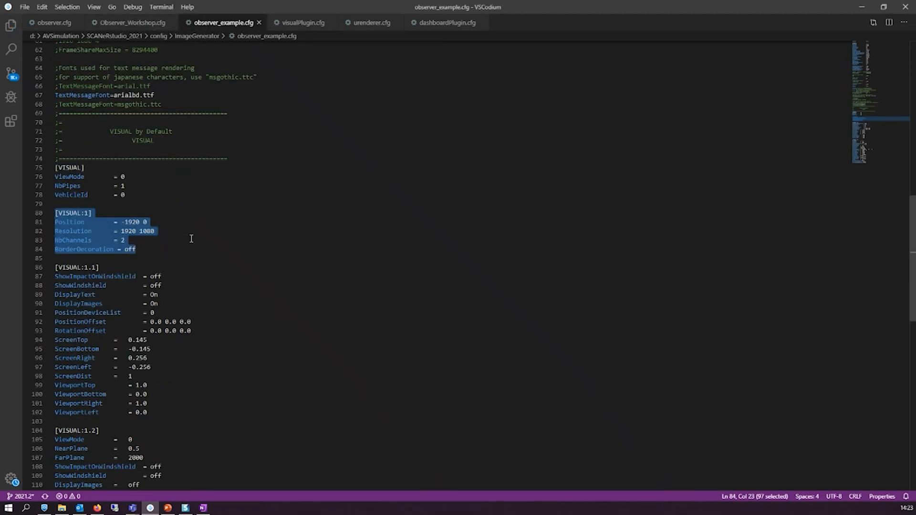
scroll(186, 268, "down", 2)
left_click_drag(148, 365, 54, 219)
key("ctrl+c")
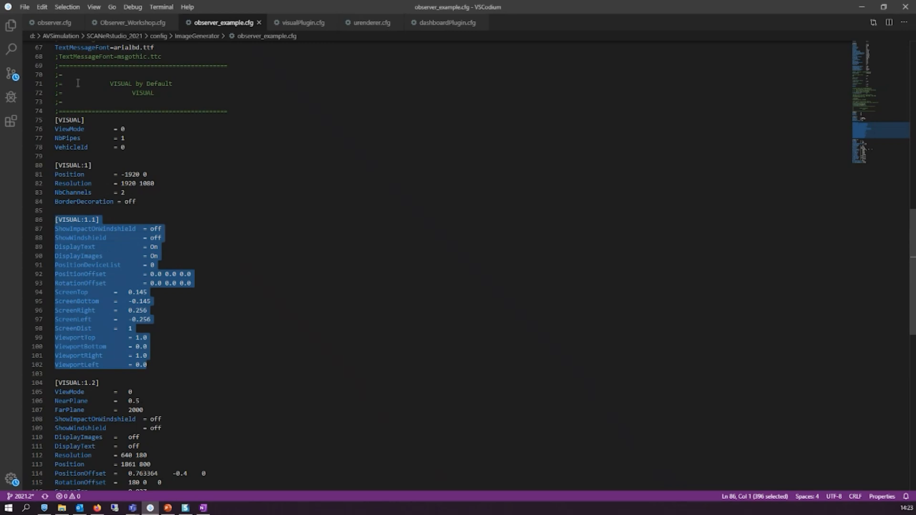
left_click(108, 22)
scroll(148, 334, "down", 7)
left_click(161, 313)
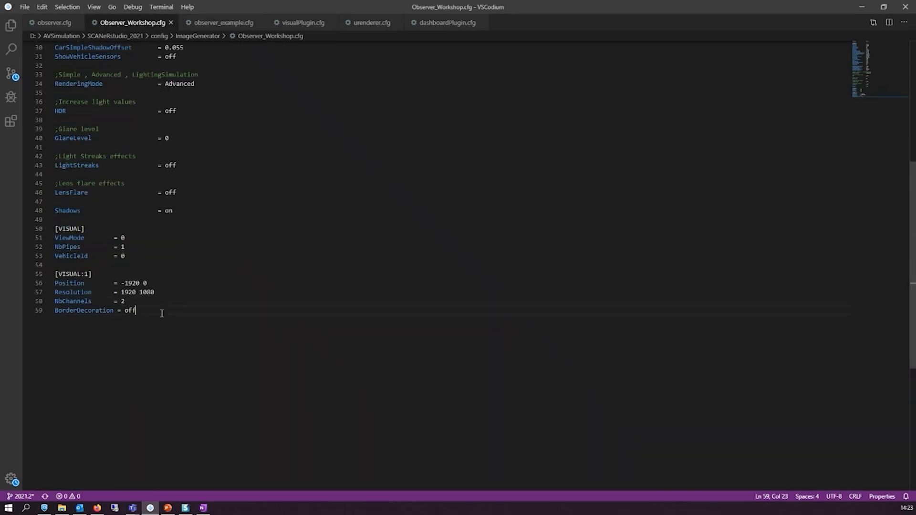
key("Return")
key("Return")
key("ctrl+v")
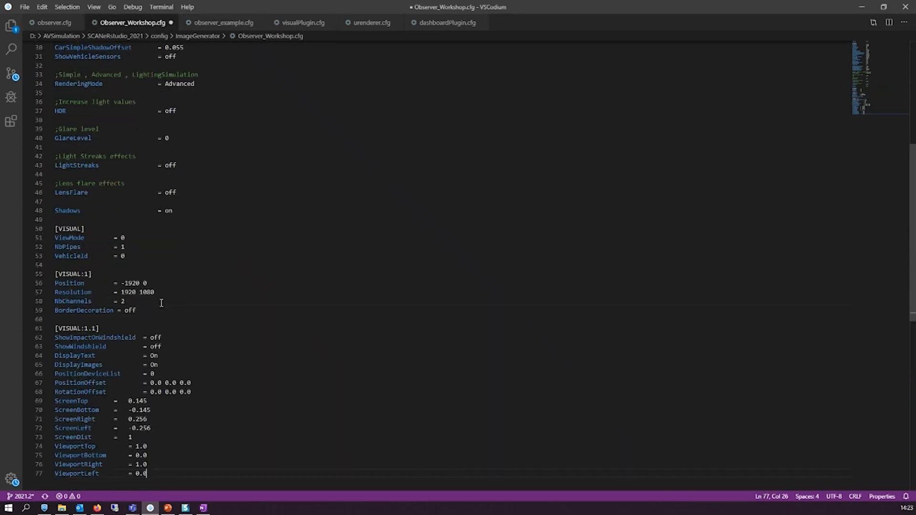
Step: Examine the process name, pipe number and channel number in the [VISUAL:1.1] header against the NbChannels line
left_click(96, 329)
double_click(65, 328)
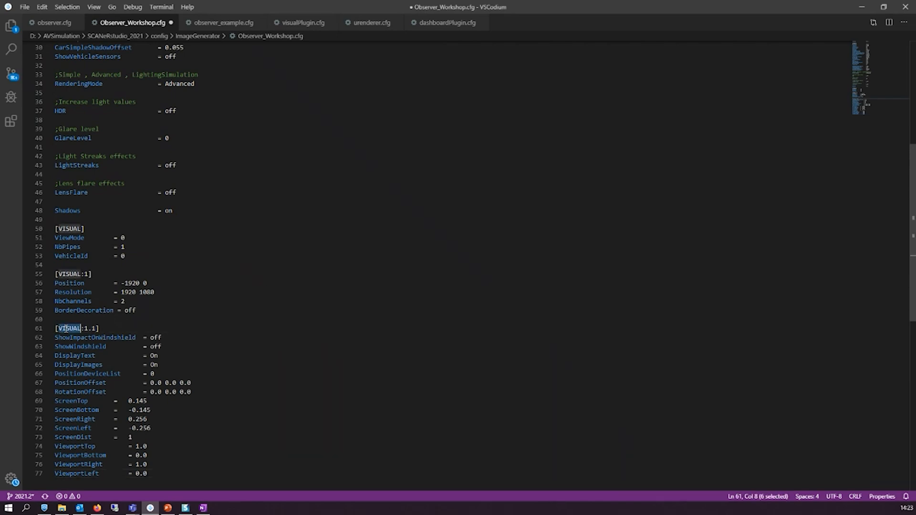
left_click(66, 329)
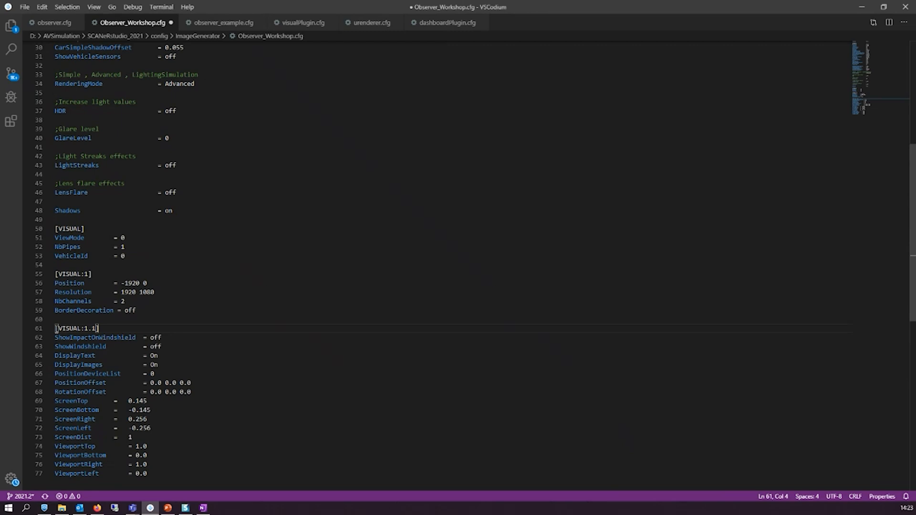
double_click(68, 328)
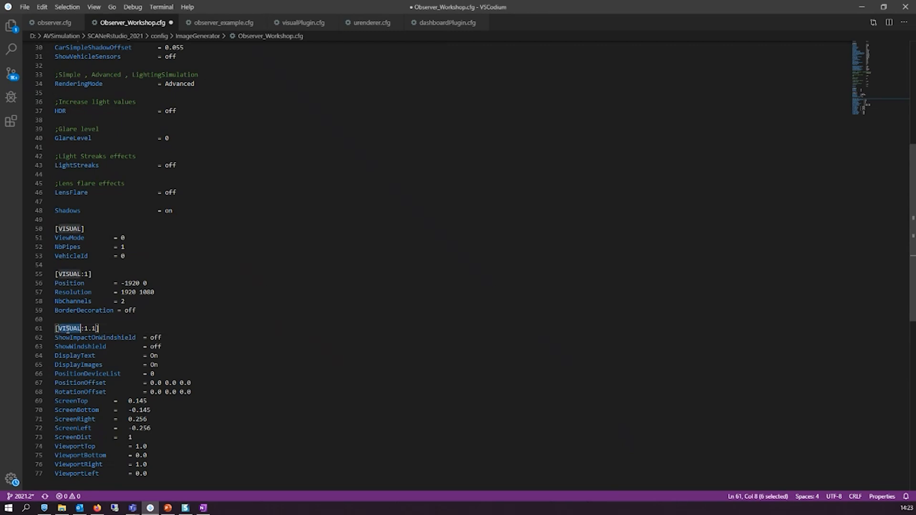
left_click(69, 328)
double_click(86, 328)
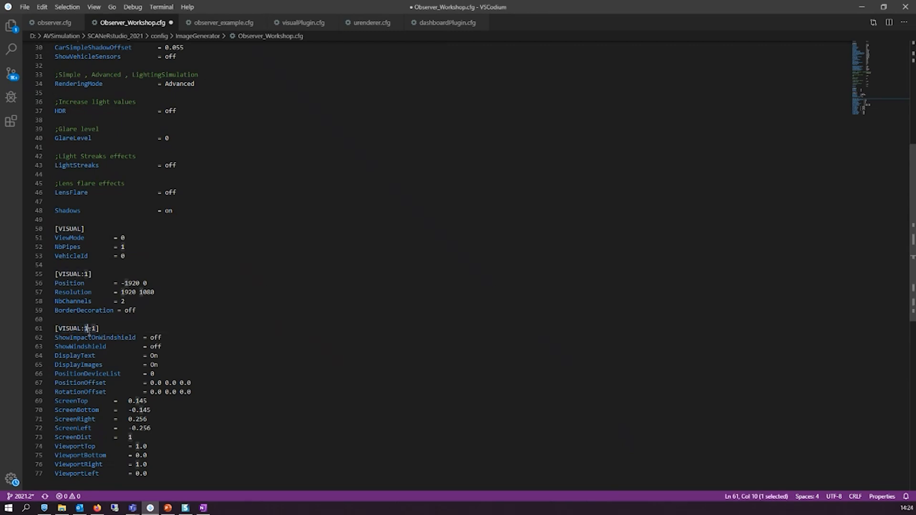
left_click(92, 328)
double_click(94, 328)
left_click(114, 301)
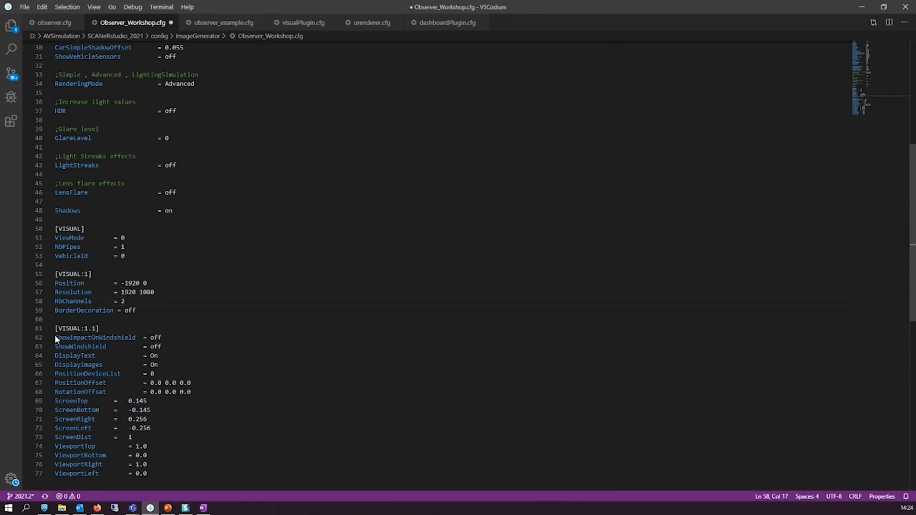
Step: Review the windshield, PositionOffset, RotationOffset, Screen and Viewport parameters of the [VISUAL:1.1] section
mouse_move(59, 336)
left_mouse_down()
mouse_move(191, 336)
mouse_move(43, 336)
left_mouse_up()
left_click(198, 336)
left_click(180, 348)
left_click(96, 347)
double_click(70, 383)
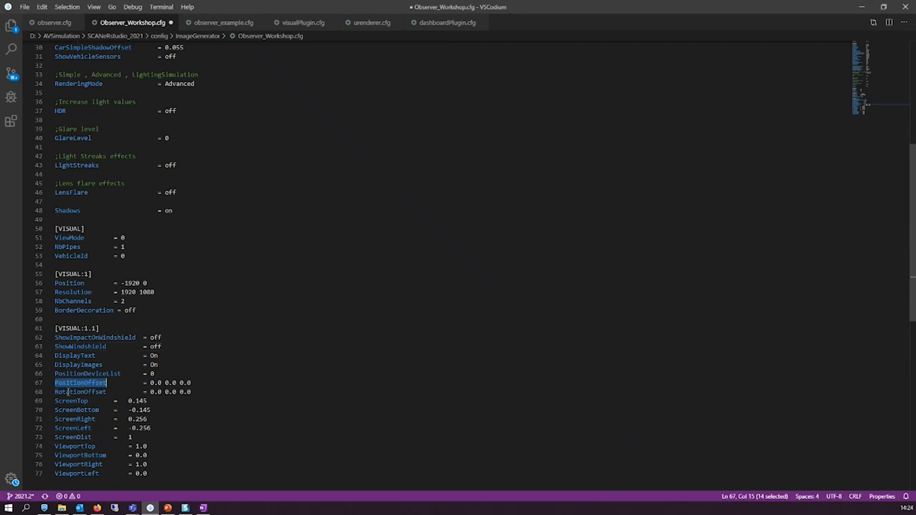
double_click(69, 393)
left_click(67, 392)
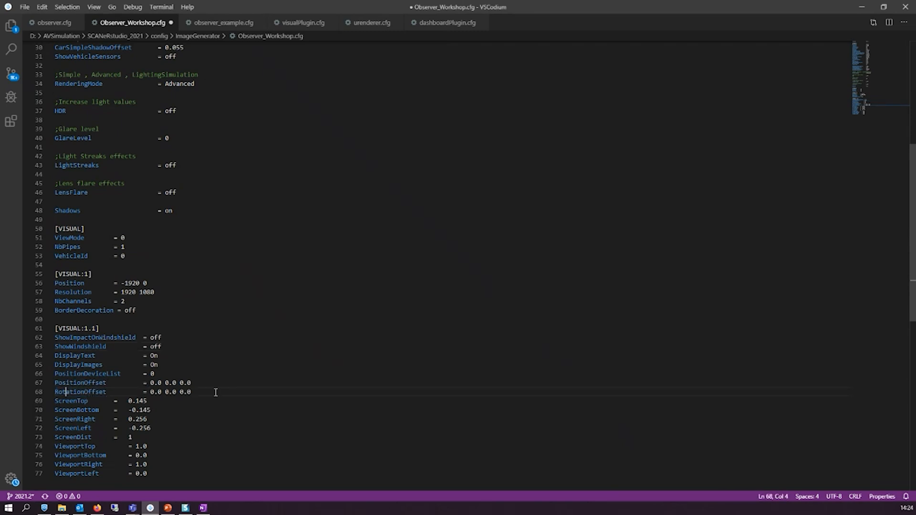
left_click_drag(216, 392, 45, 383)
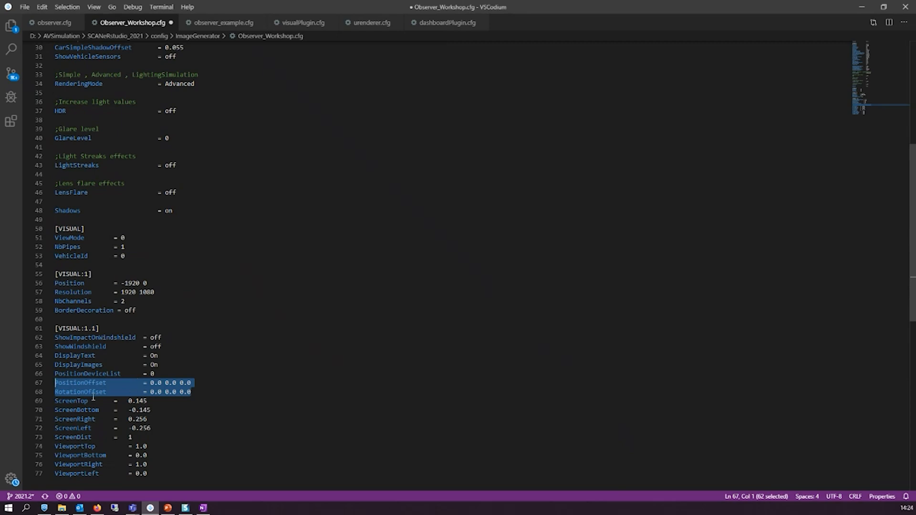
double_click(68, 401)
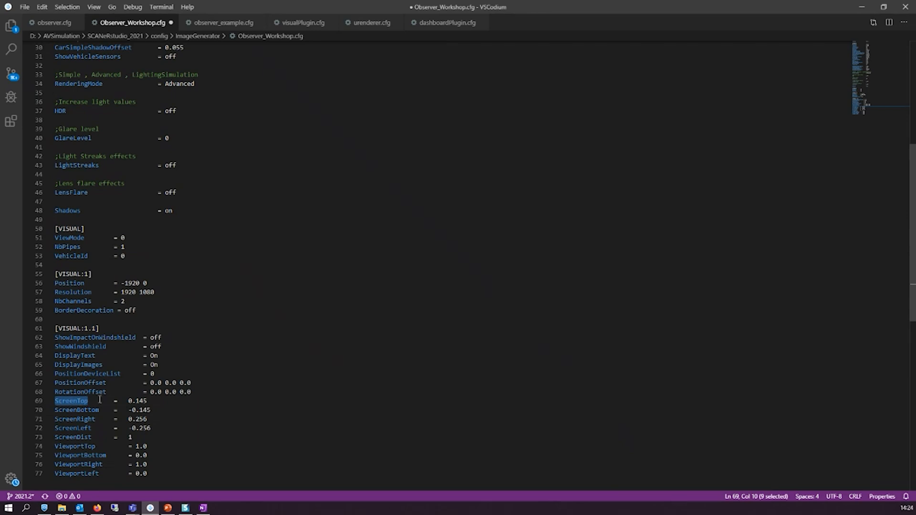
left_click(163, 401)
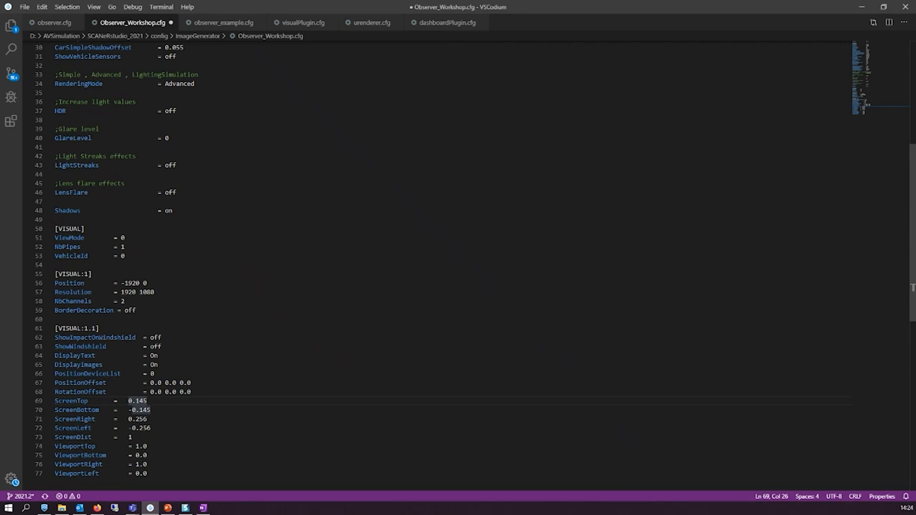
left_click_drag(158, 471, 54, 400)
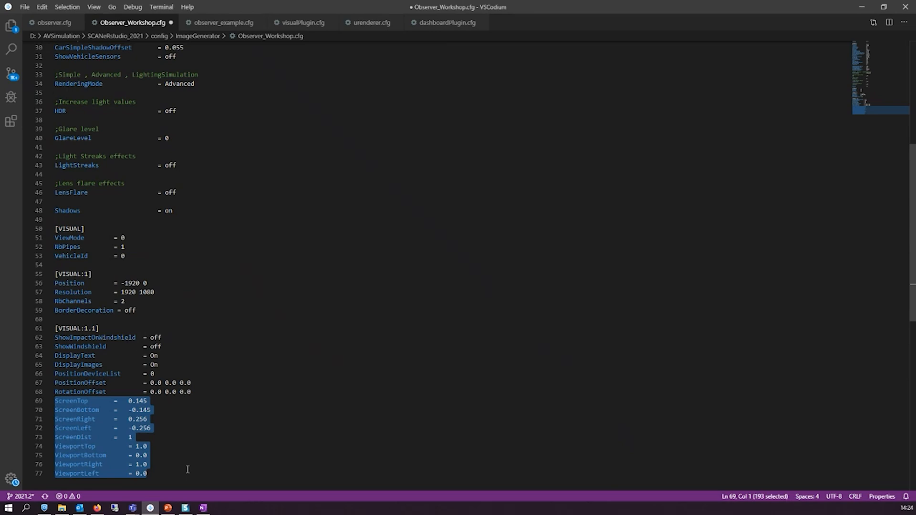
left_click(543, 478)
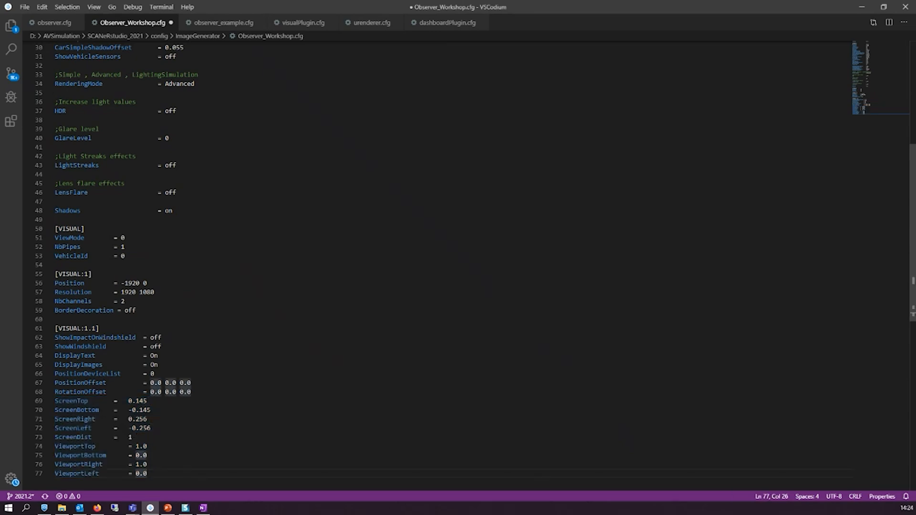
Step: Review the ScreenTop, ScreenBottom, ScreenRight and ScreenLeft values of the [VISUAL:1.1] section
key("alt+Tab")
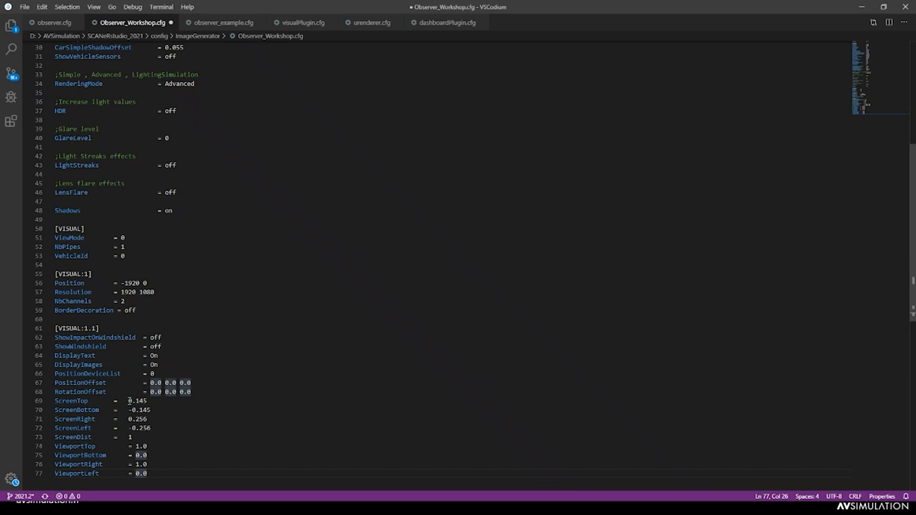
left_click_drag(128, 401, 145, 401)
left_click(146, 402)
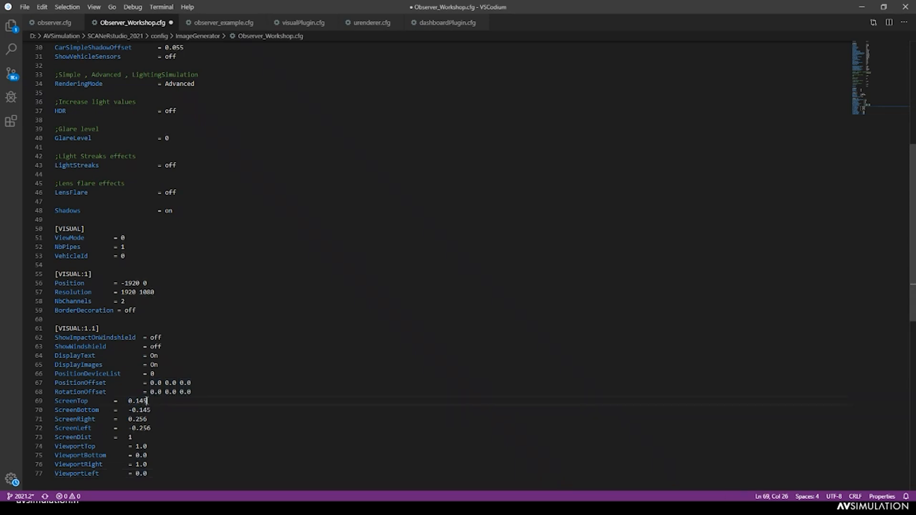
left_click_drag(135, 401, 143, 401)
left_click(134, 410)
left_click_drag(129, 410, 154, 410)
left_click(156, 410)
left_click_drag(128, 419, 152, 420)
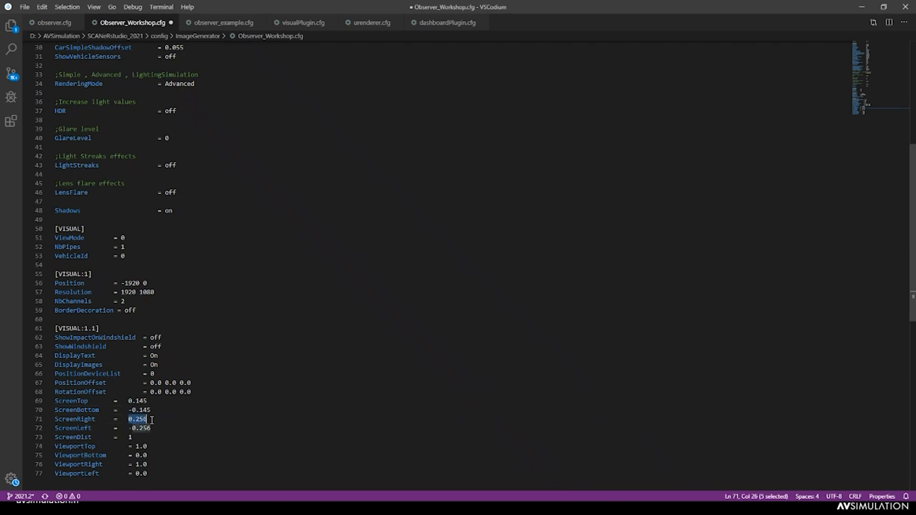
left_click(152, 420)
left_click(139, 428)
left_click_drag(139, 428, 152, 427)
left_click(152, 428)
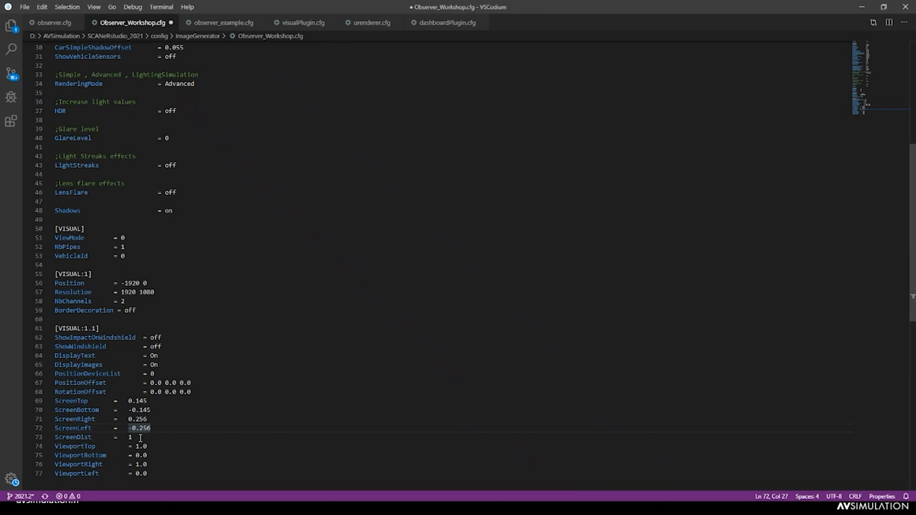
Step: Examine ScreenDist together with the Screen dimensions, and the ViewportTop and ViewportBottom parameters of the [VISUAL:1.1] section
left_click_drag(133, 437, 58, 437)
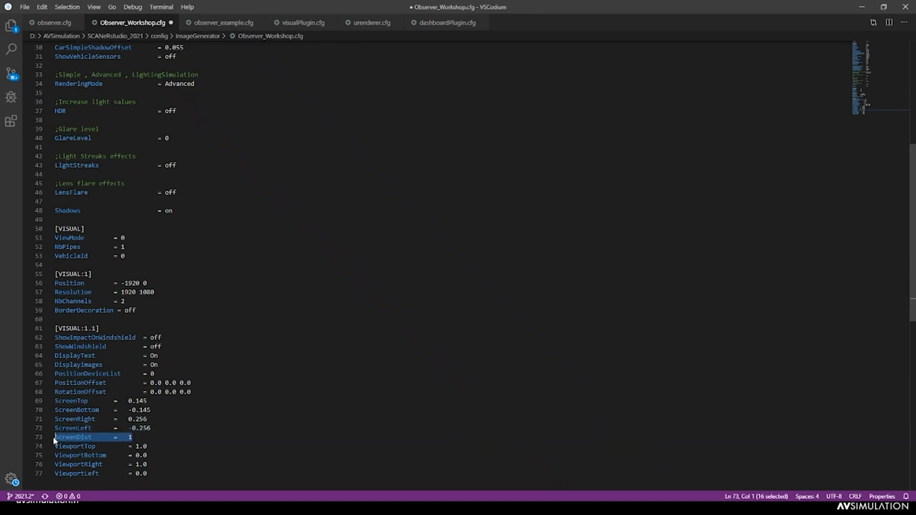
left_click(58, 437)
double_click(130, 437)
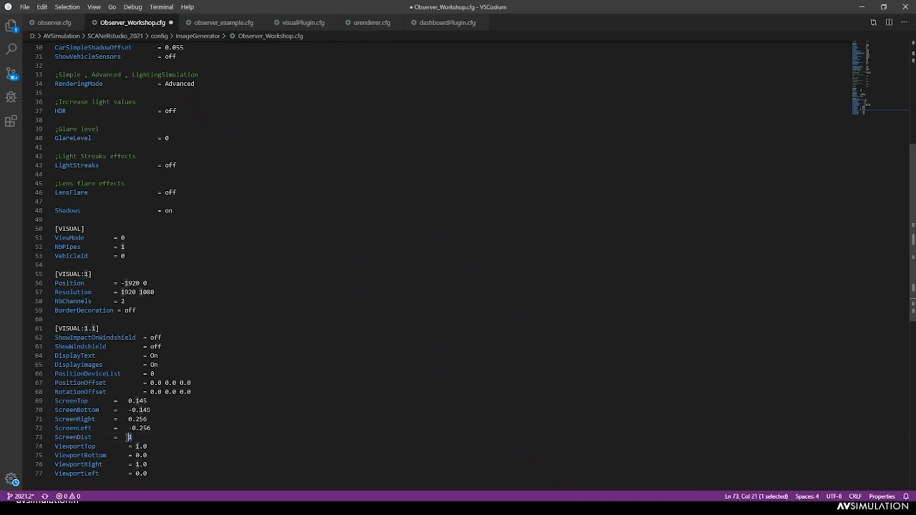
left_click_drag(133, 437, 55, 400)
left_click(140, 438)
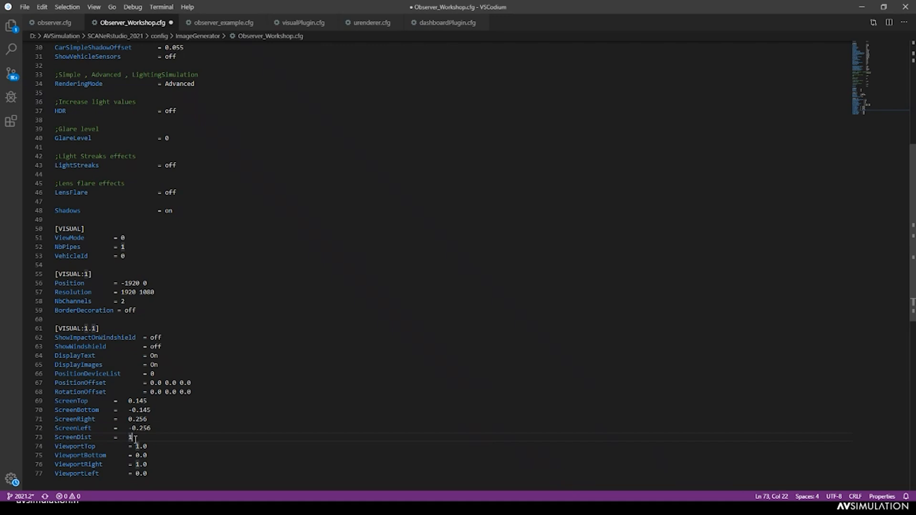
double_click(66, 446)
left_click(66, 455)
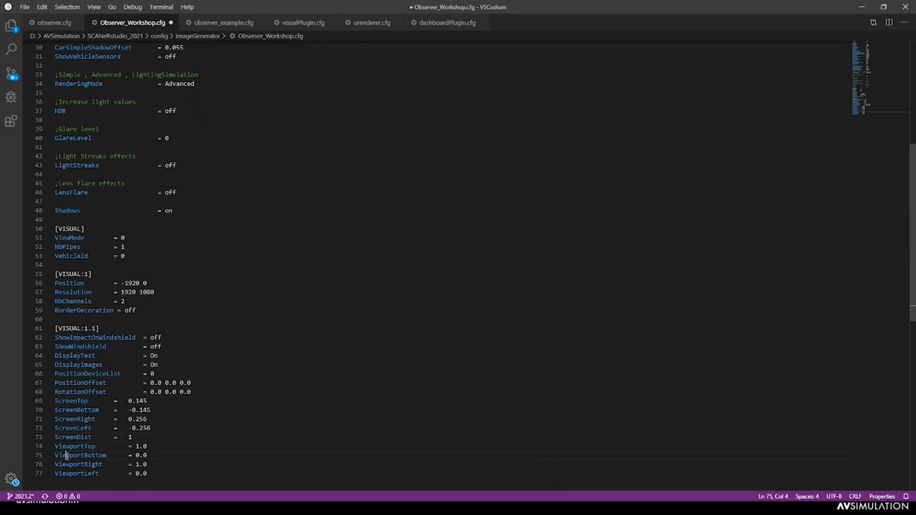
key("alt+Tab")
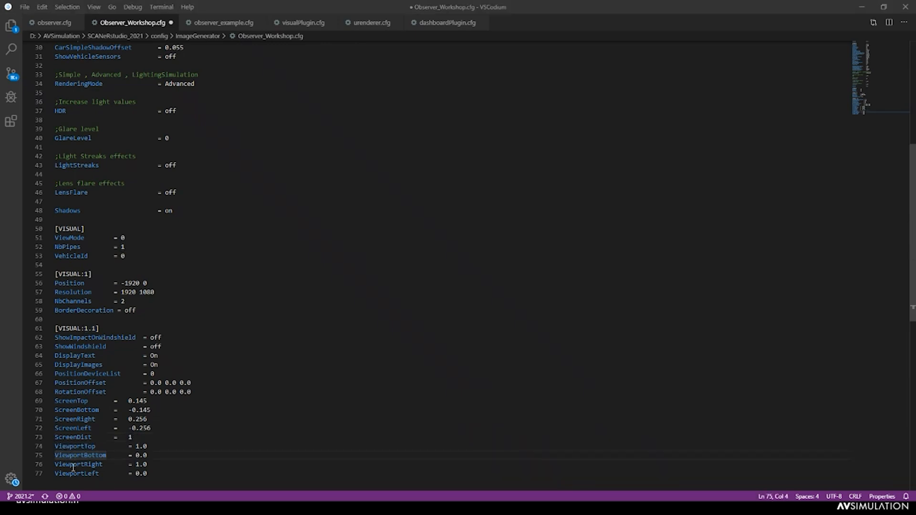
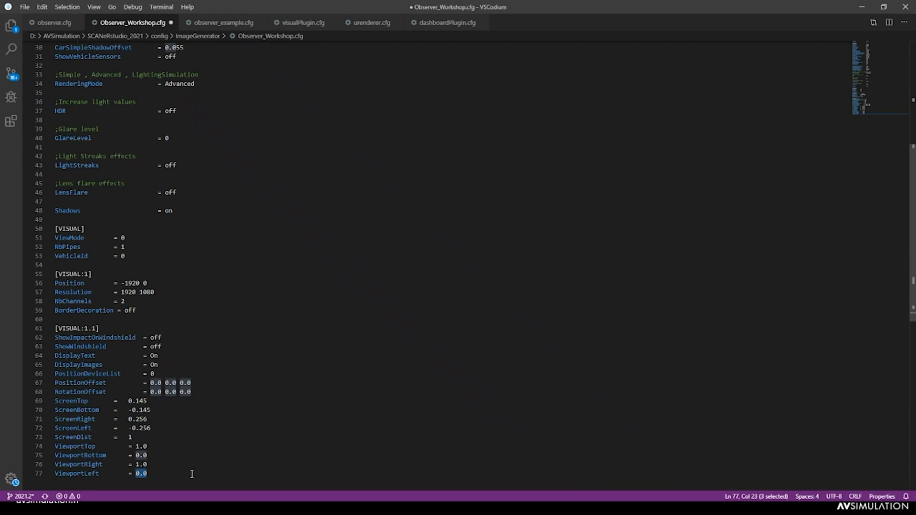
Step: Set NbChannels to 1 in the [VISUAL:1] section, save Observer_Workshop.cfg and check the VISUAL sections
left_click(192, 473)
key("ctrl+s")
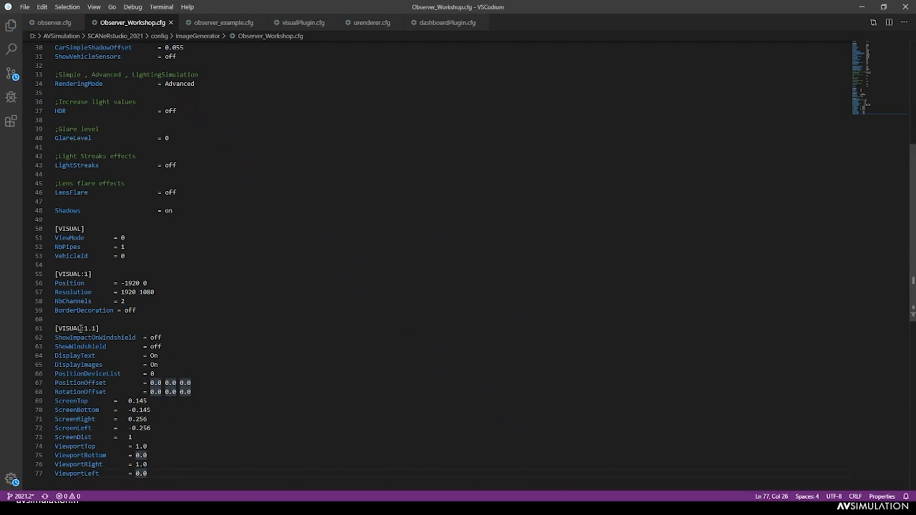
scroll(153, 356, "down", 3)
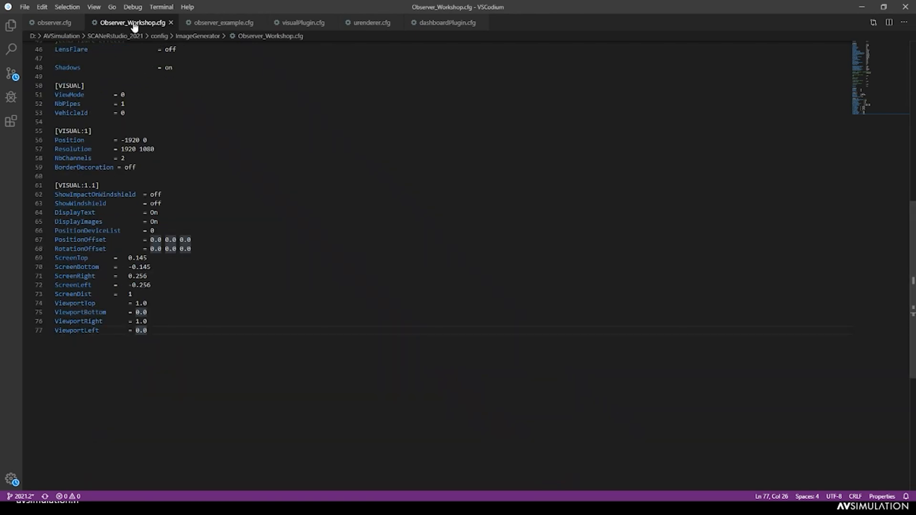
scroll(128, 167, "up", 2)
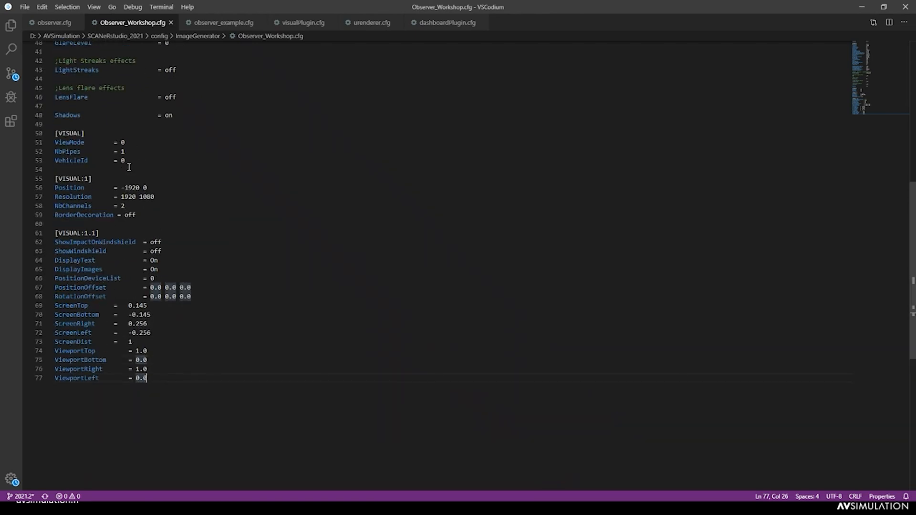
double_click(123, 207)
type("1")
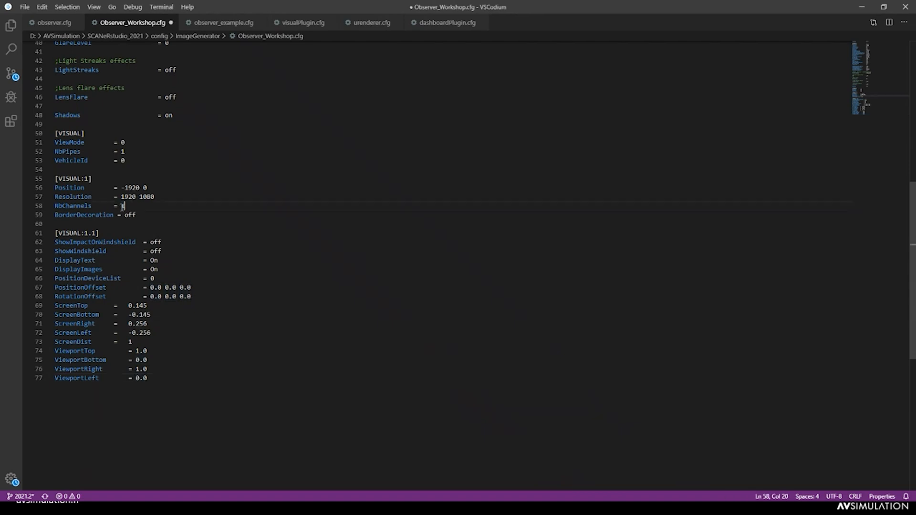
key("ctrl+s")
left_click_drag(157, 377, 54, 142)
left_click(159, 374)
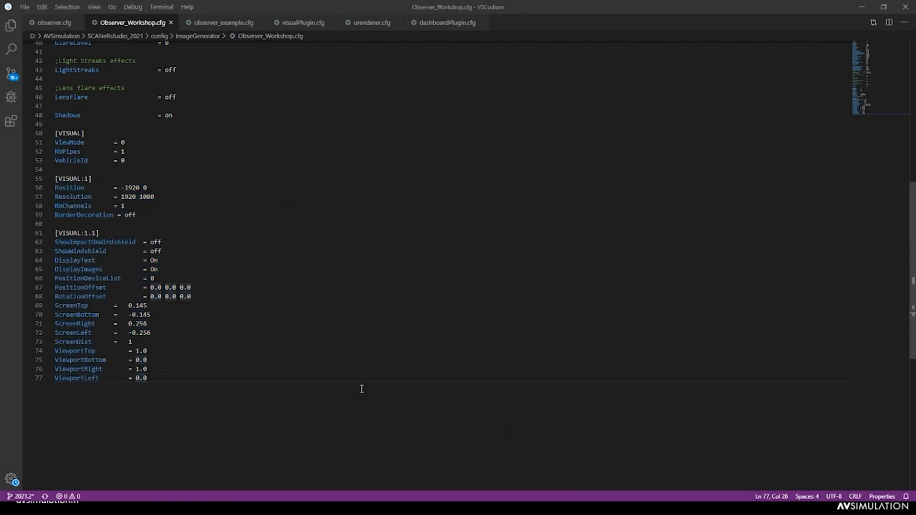
Step: Switch to SCANeR studio, assign Observer_Workshop.cfg as the VISUAL process's configuration file and confirm the simulator configuration
key("alt+Tab")
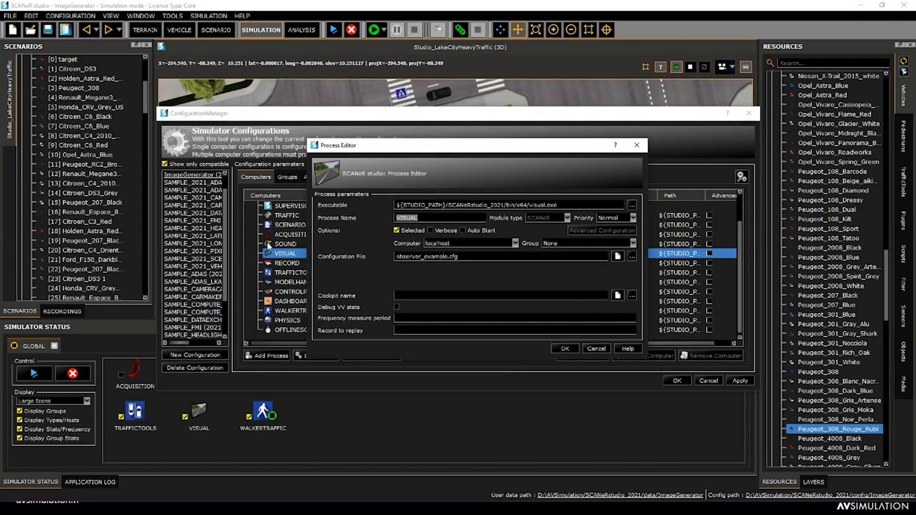
left_click(632, 257)
scroll(447, 288, "down", 5)
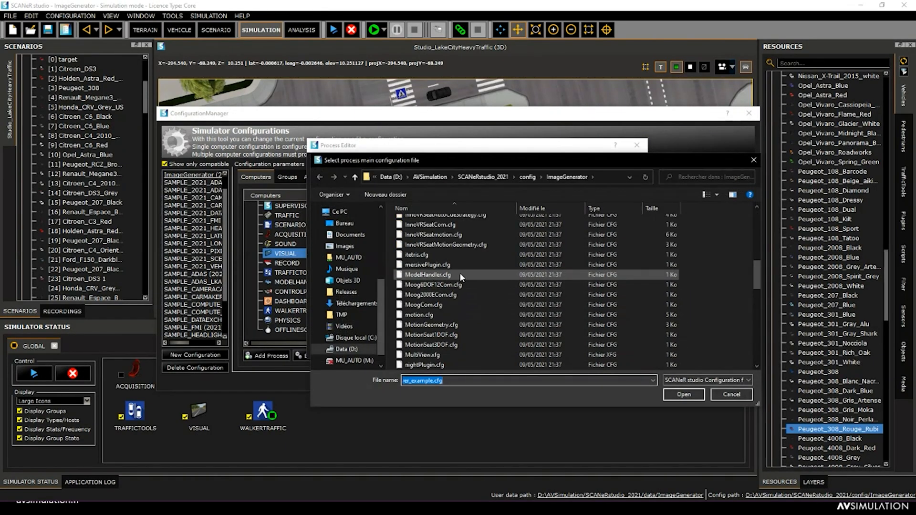
scroll(460, 270, "down", 3)
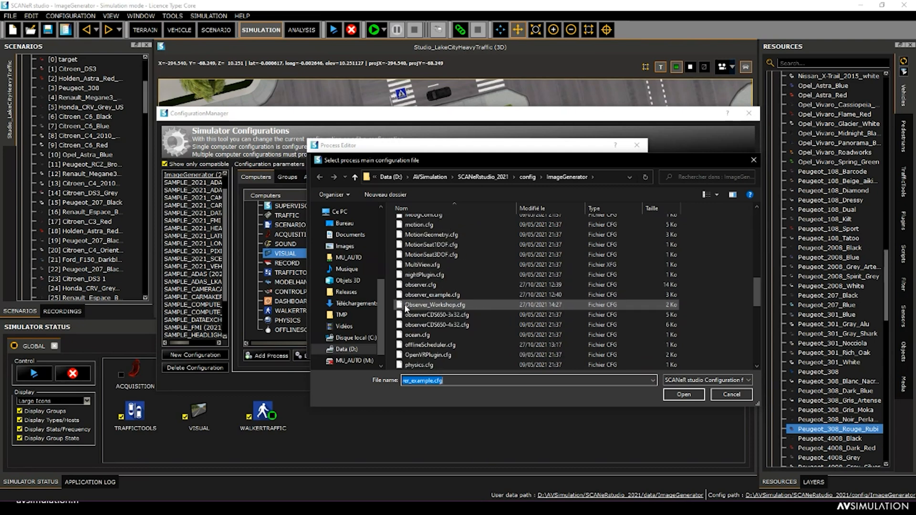
double_click(461, 305)
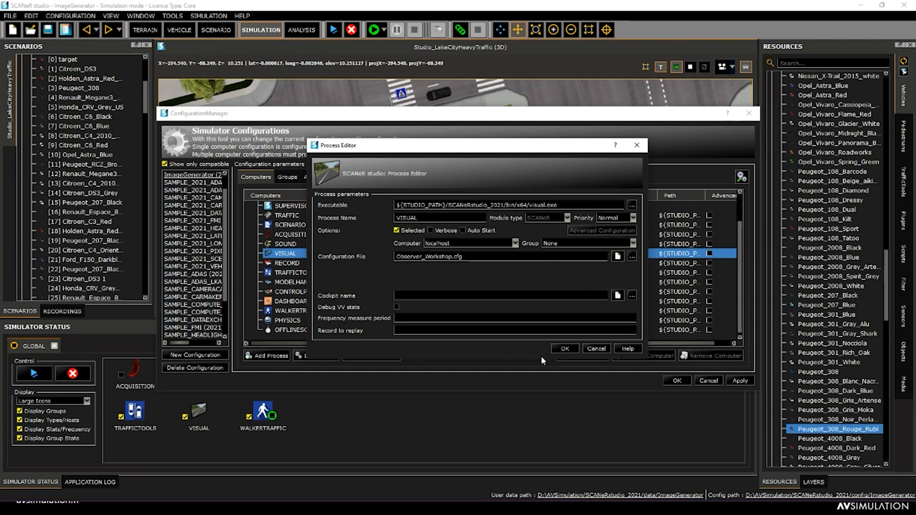
left_click(565, 349)
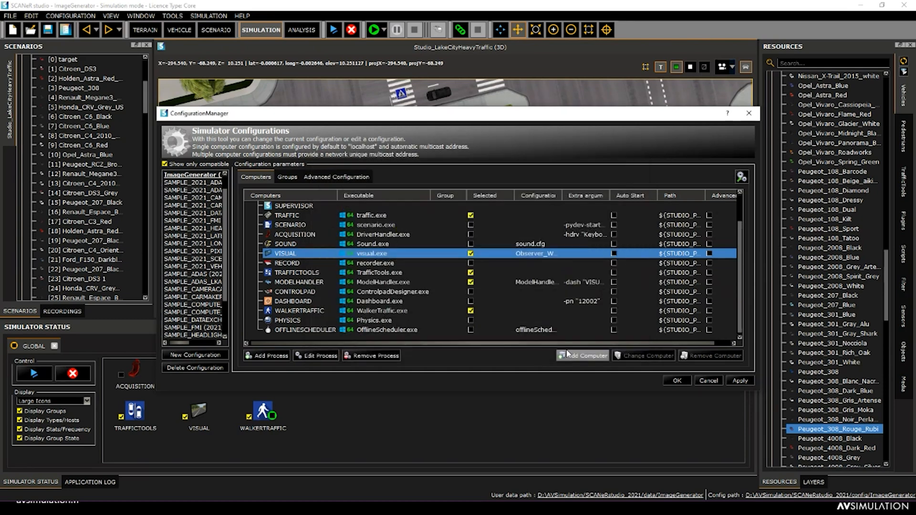
left_click(678, 382)
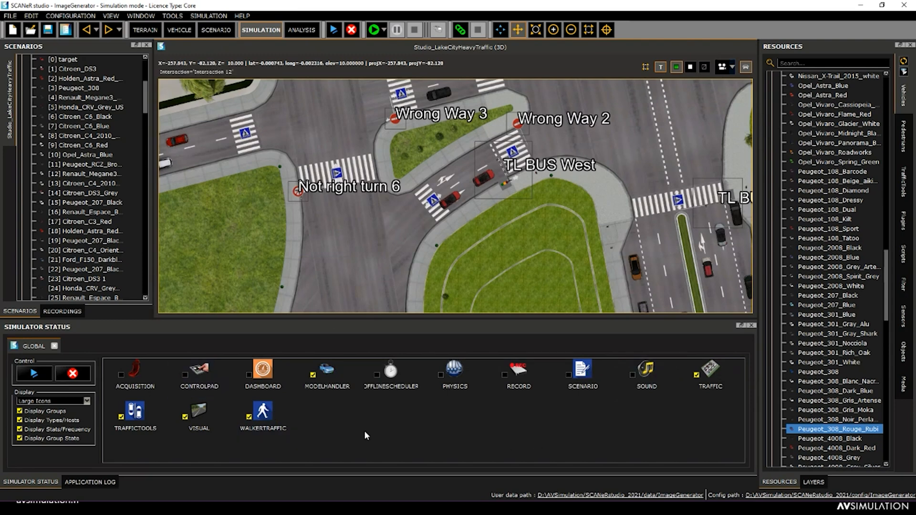
Step: Launch the selected processes, run the scenario with Sources and sinks stopped and SCENARIO started, and finally stop the simulation
left_click(334, 30)
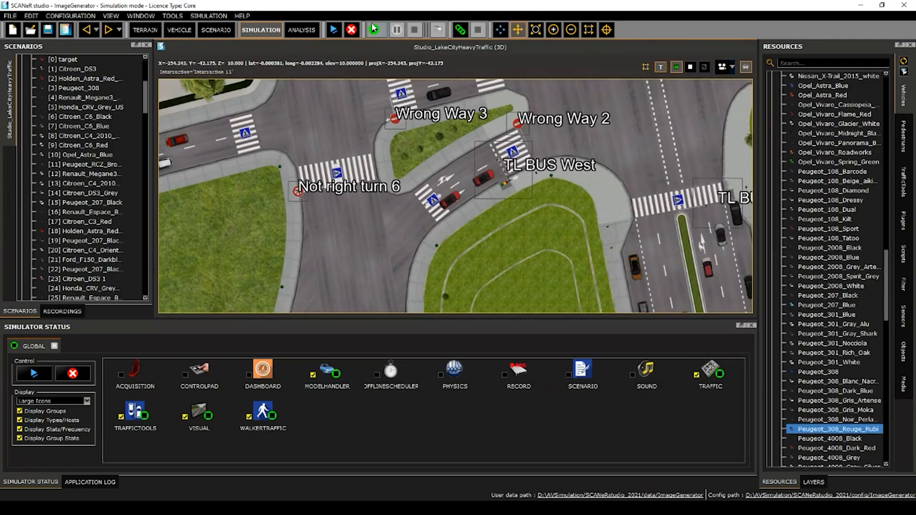
left_click(373, 31)
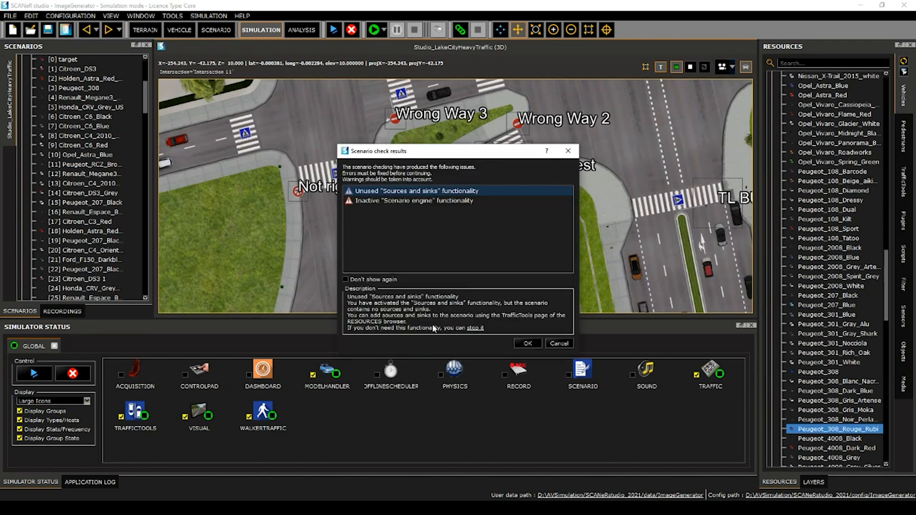
left_click(479, 328)
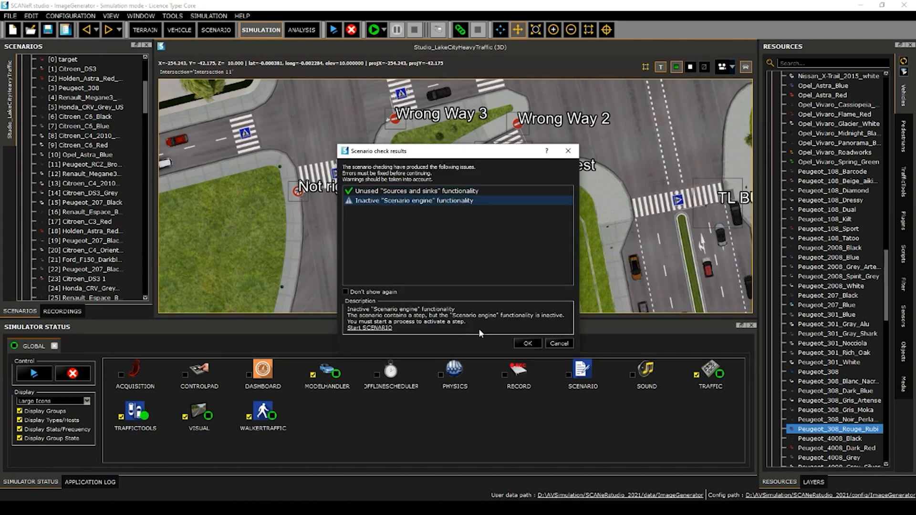
left_click(373, 327)
left_click(522, 343)
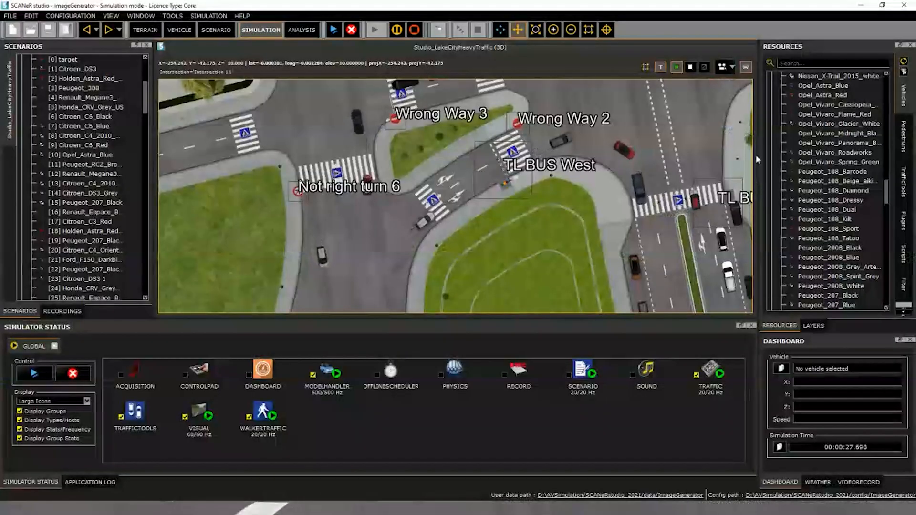
left_click(413, 29)
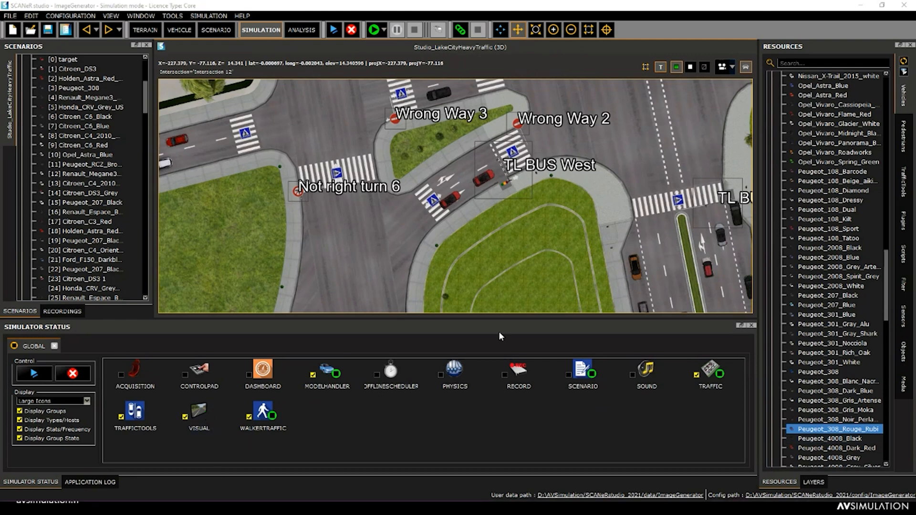
Step: Switch back to VSCodium, set NbChannels to 2 in the [VISUAL:1] section and save Observer_Workshop.cfg
key("alt+Tab")
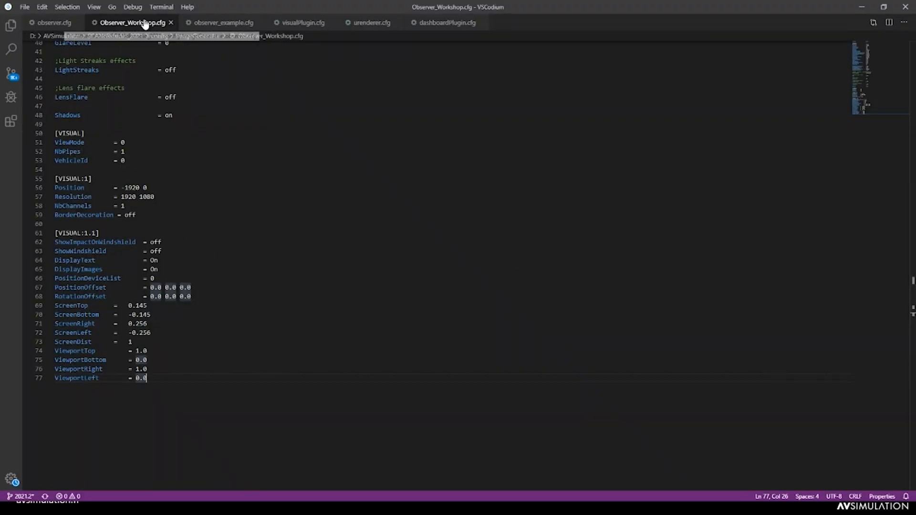
double_click(122, 206)
type("2")
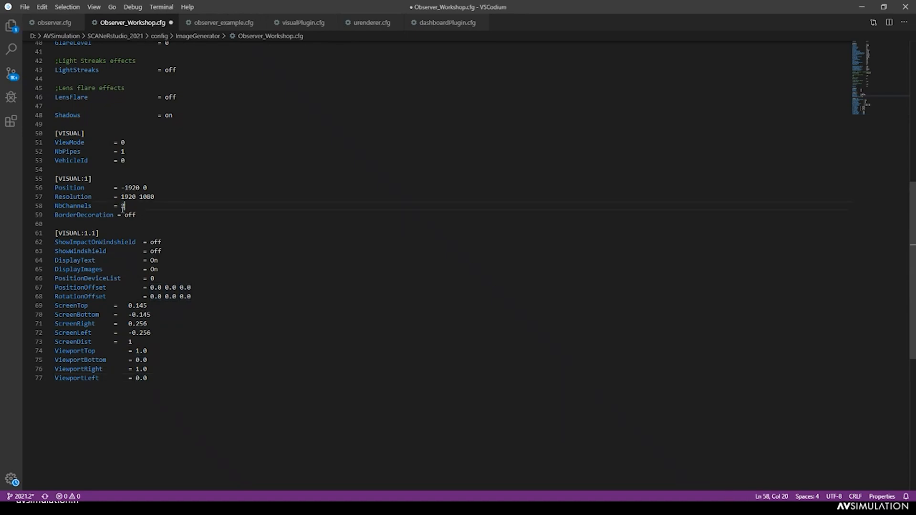
key("ctrl+s")
double_click(123, 206)
left_click_drag(136, 206, 54, 206)
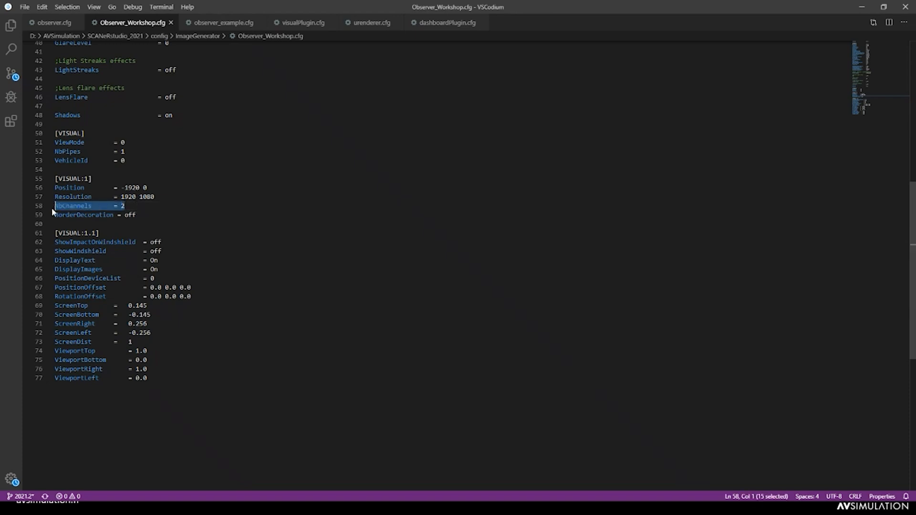
Step: Copy the [VISUAL:1.2] section, down to MirrorWrappingOption, from observer_example.cfg to the end of Observer_Workshop.cfg, one blank line below ViewportLeft
left_click(198, 24)
scroll(180, 366, "down", 10)
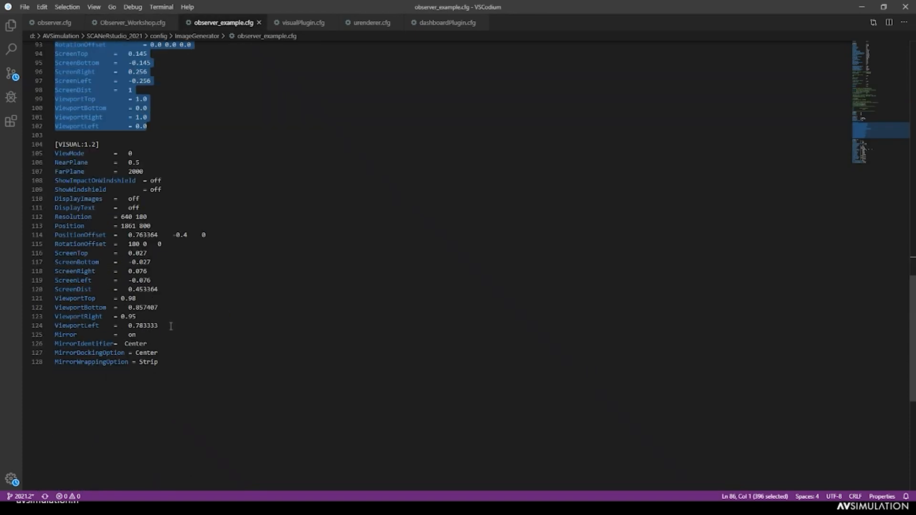
left_click_drag(162, 362, 25, 136)
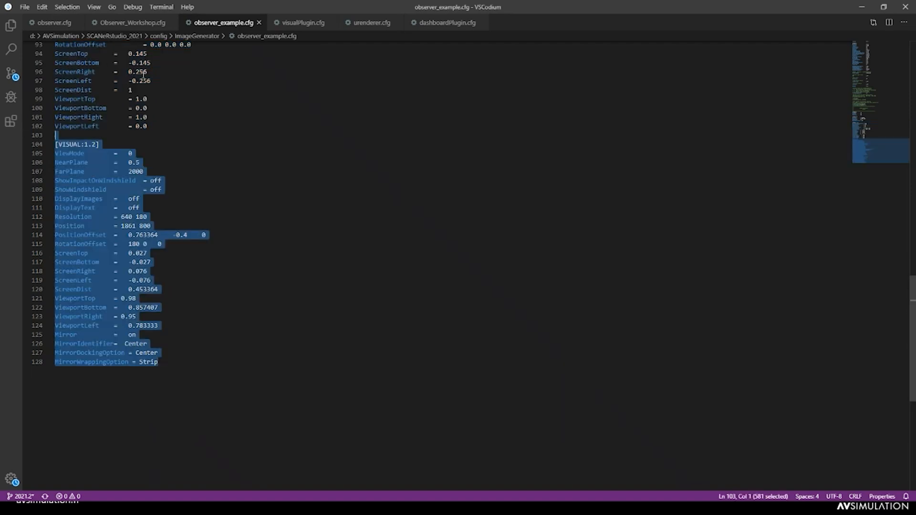
left_click(133, 23)
left_click(113, 395)
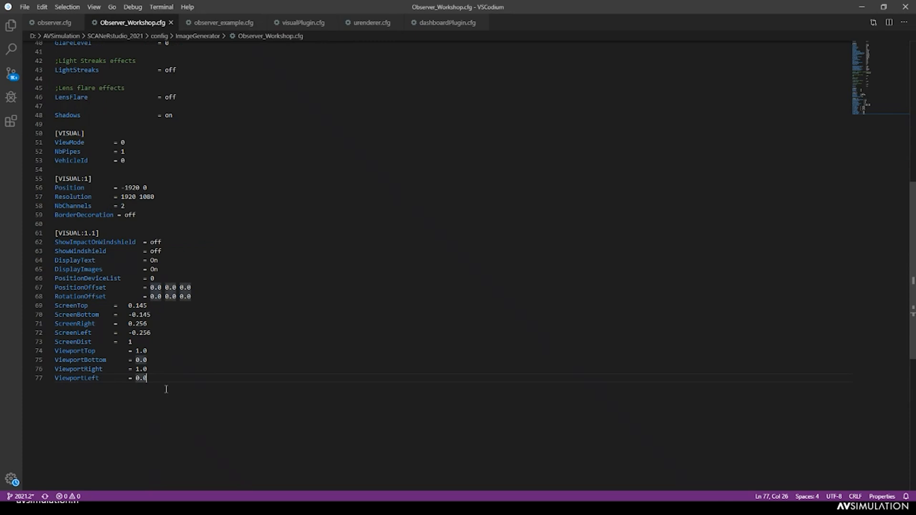
key("Return")
key("ctrl+v")
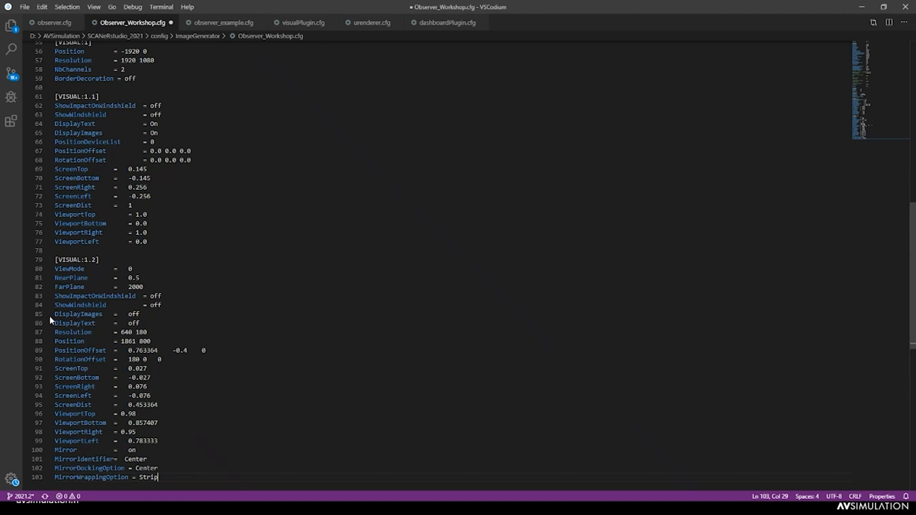
Step: Review the Resolution and Position values of the [VISUAL:1.2] section
double_click(127, 332)
double_click(141, 332)
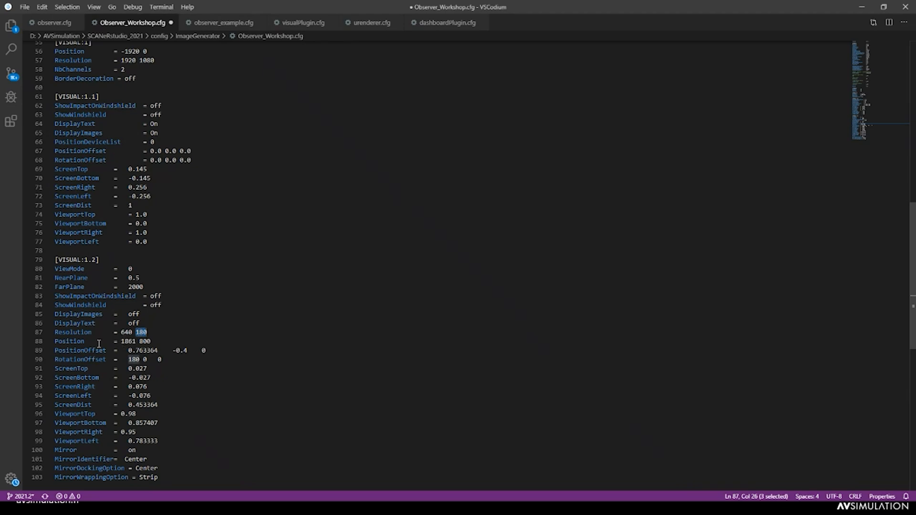
left_click(125, 342)
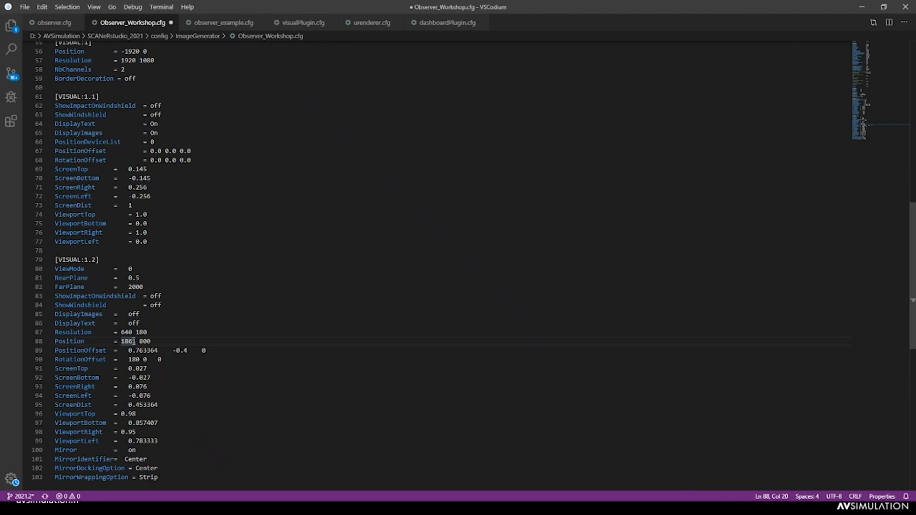
Step: Examine the Position, PositionOffset and RotationOffset values of the [VISUAL:1.2] section alongside the rear mirror proportions diagram
double_click(125, 341)
double_click(145, 341)
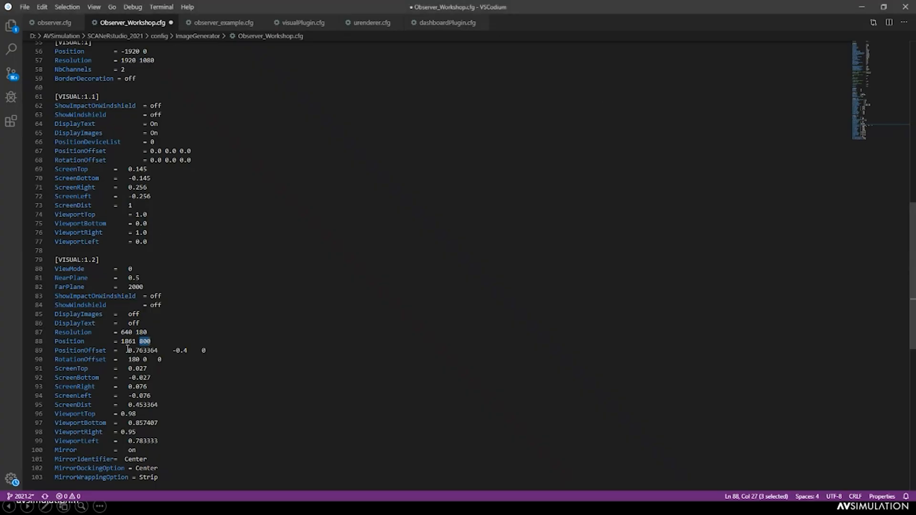
left_click_drag(128, 350, 143, 350)
left_click(160, 350)
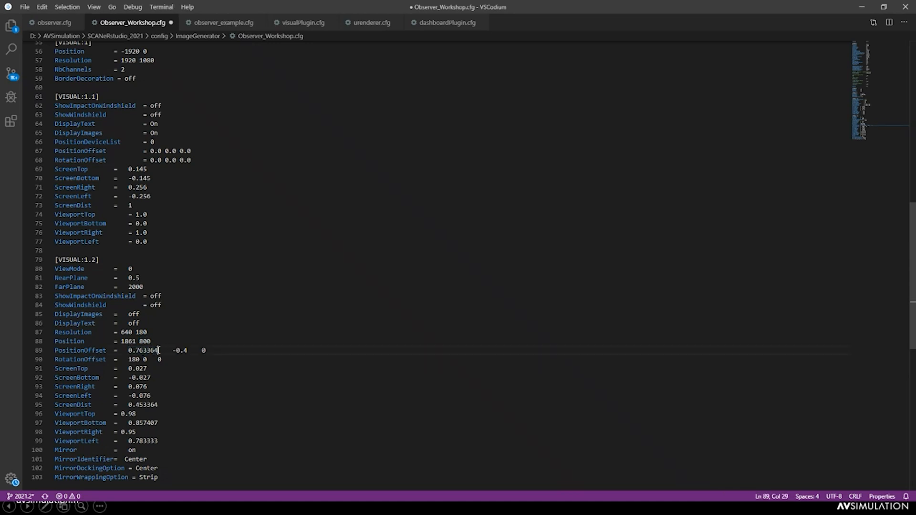
left_click_drag(129, 350, 189, 350)
left_click(160, 351)
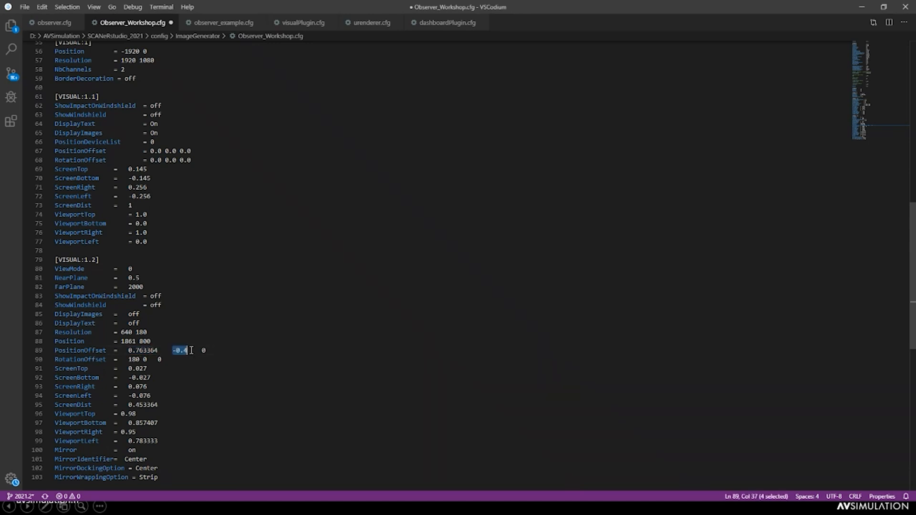
double_click(133, 359)
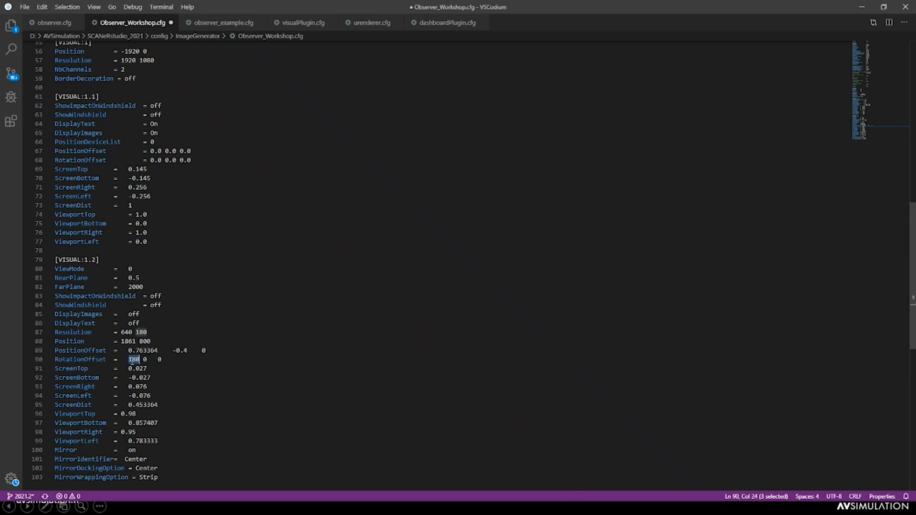
key("alt+Tab")
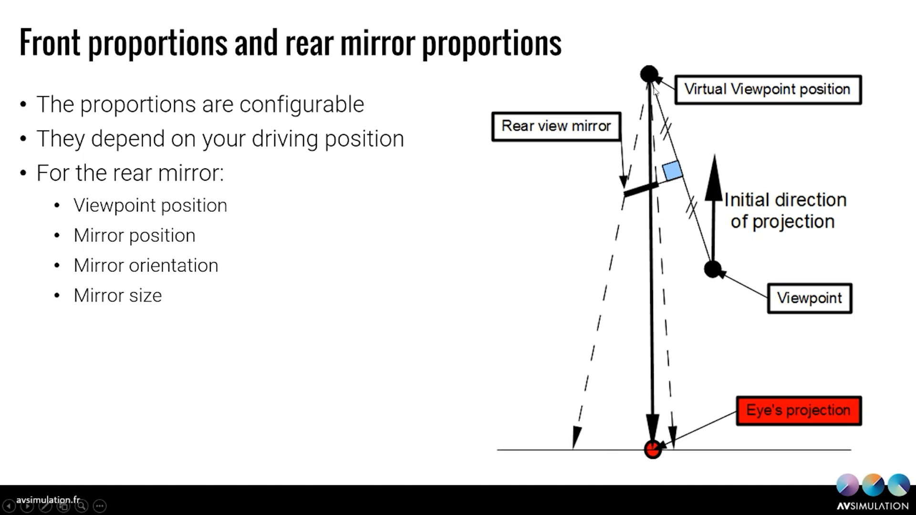
key("alt+Tab")
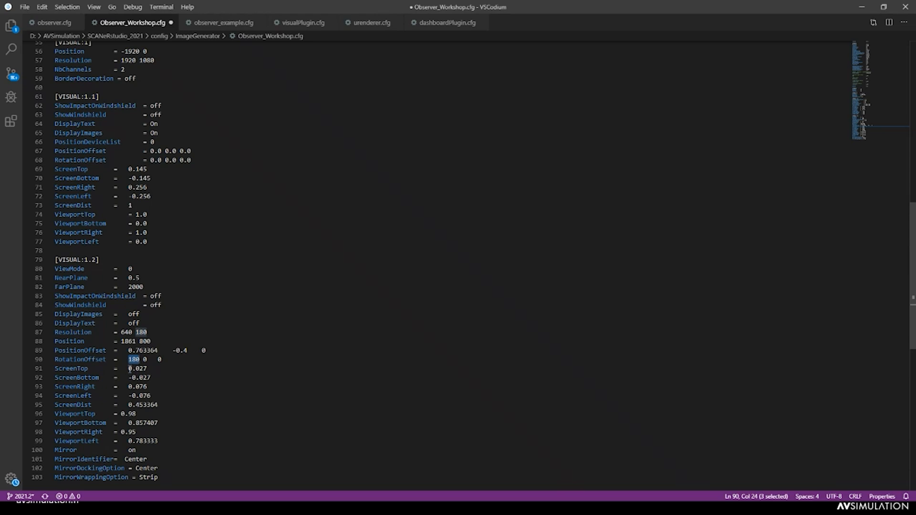
Step: Examine the ScreenTop, ScreenBottom, ScreenRight and ScreenDist values of the [VISUAL:1.2] section and compare them with its position and rotation offsets
left_click_drag(128, 369, 148, 369)
left_click(155, 368)
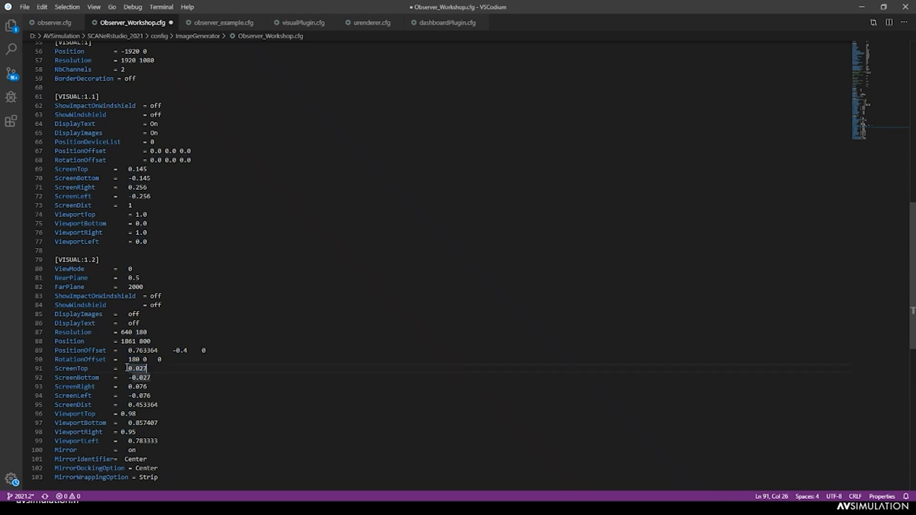
left_click_drag(128, 377, 151, 377)
left_click(152, 378)
left_click(148, 369)
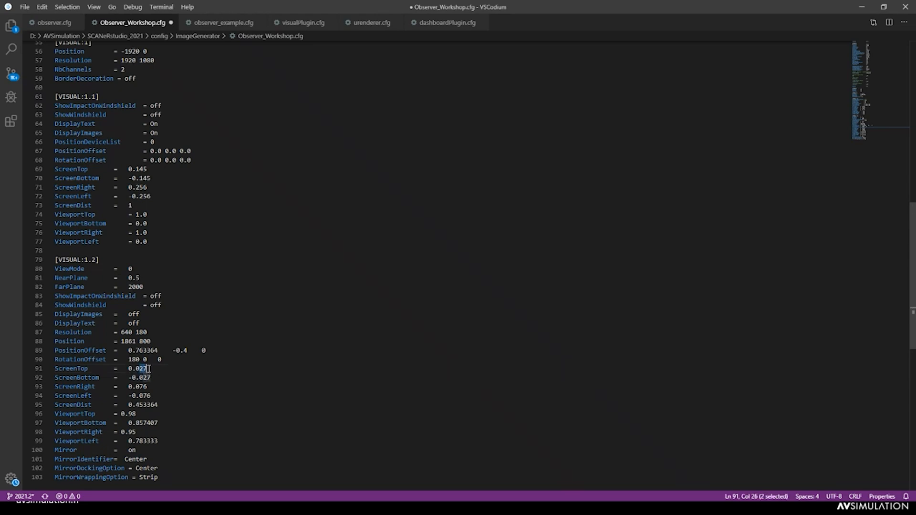
left_click(144, 377)
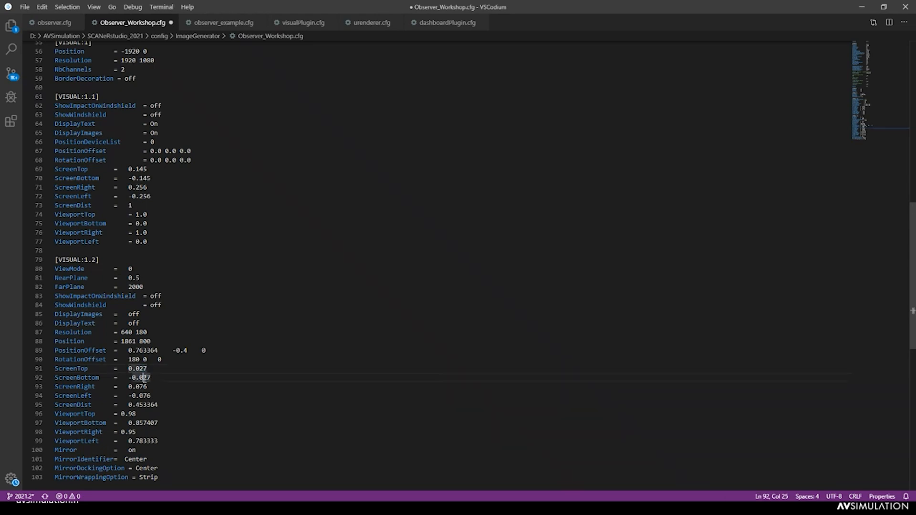
double_click(141, 359)
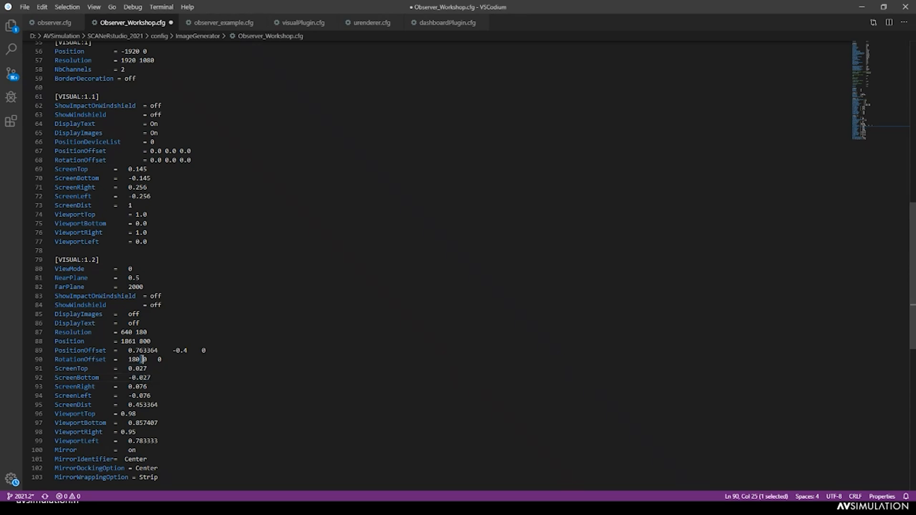
left_click(148, 378)
left_click(147, 387)
double_click(130, 386)
type("0.076")
left_click_drag(128, 405, 158, 405)
left_click(162, 404)
left_click_drag(128, 350, 224, 349)
left_click(209, 387)
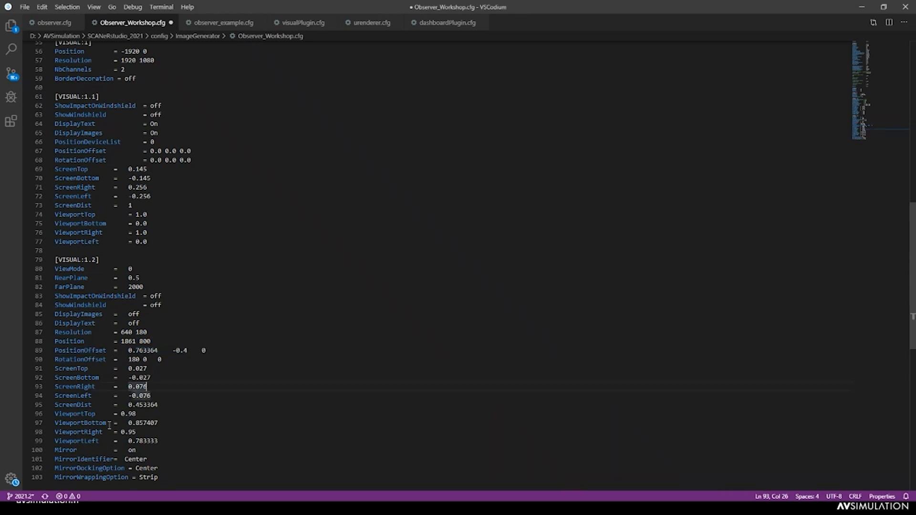
Step: Check the four Viewport values of the [VISUAL:1.2] section and save Observer_Workshop.cfg
left_click_drag(158, 440, 57, 413)
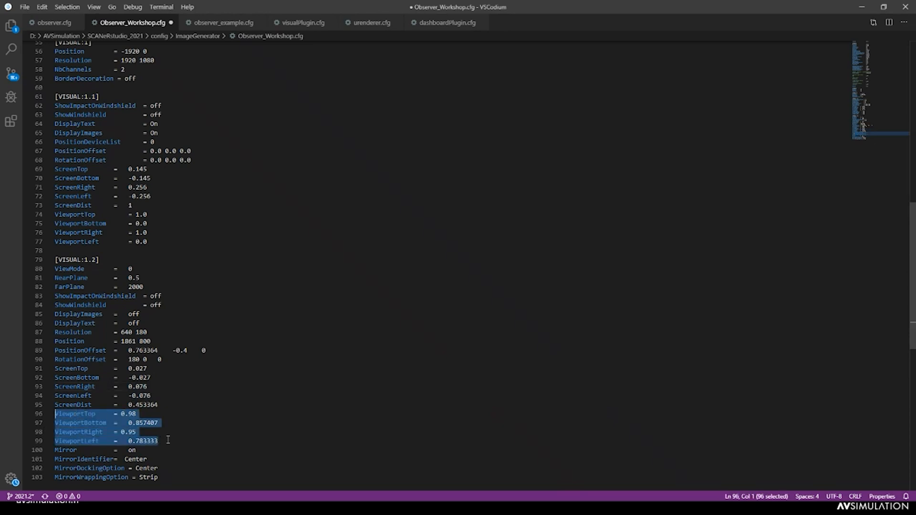
left_click_drag(177, 441, 43, 415)
key("ctrl+s")
Step: Switch to SCANeR studio, run the simulation to check the rear mirror in the visual output, and stop it
key("alt+Tab")
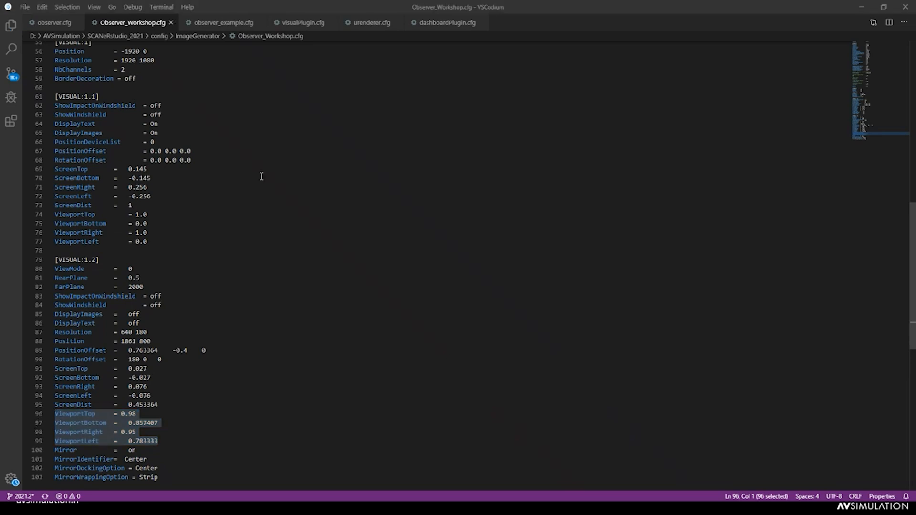
key("alt+Tab")
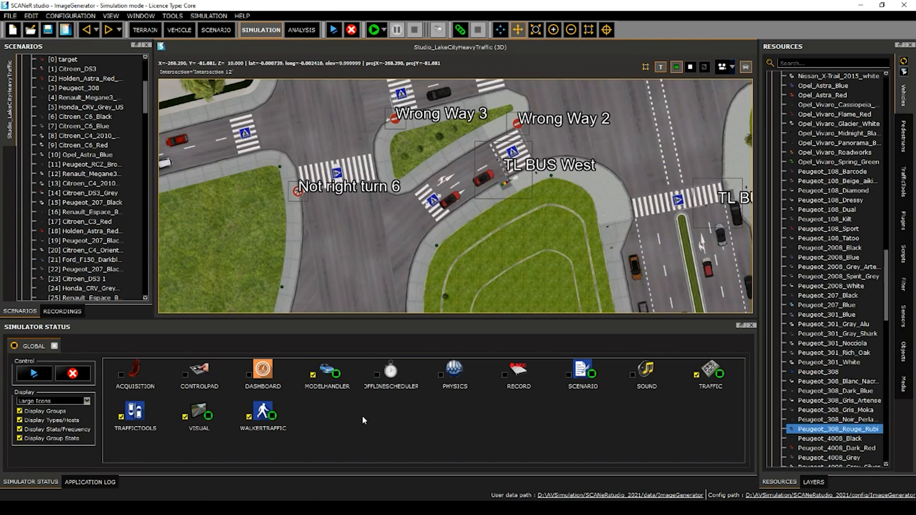
left_click(376, 31)
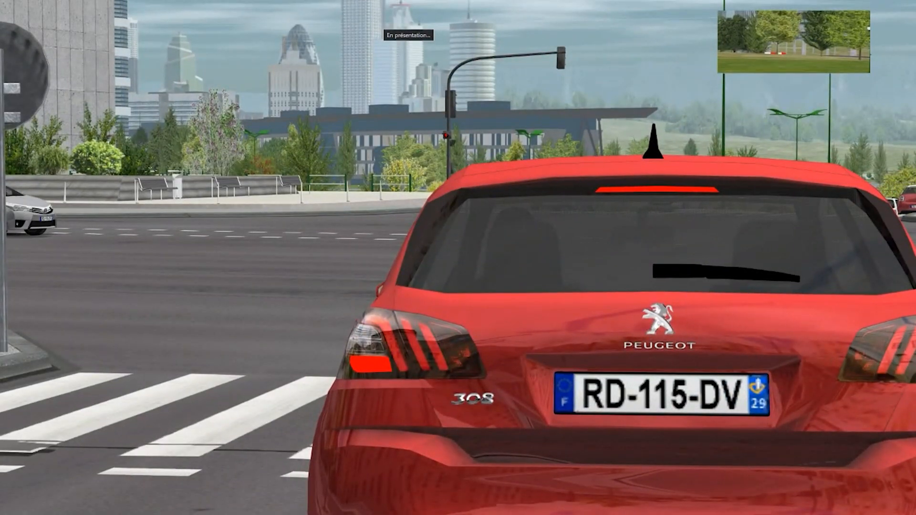
key("Right")
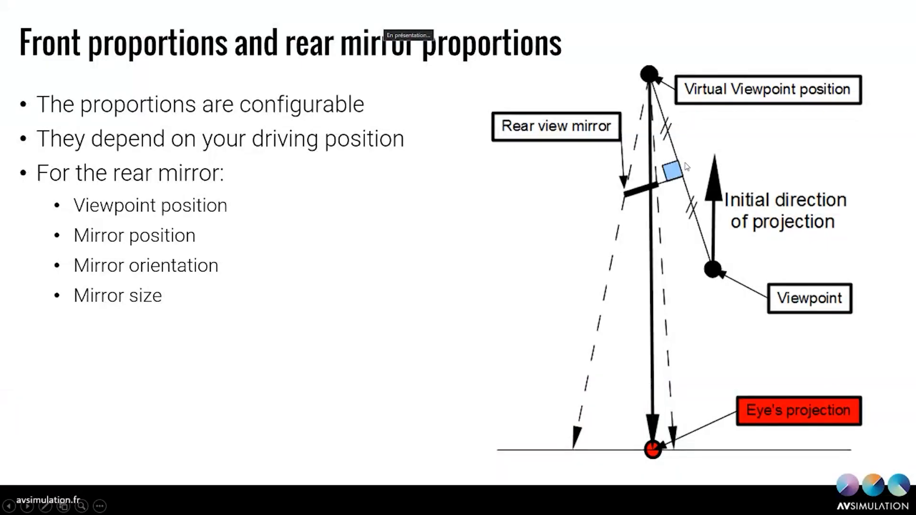
key("Right")
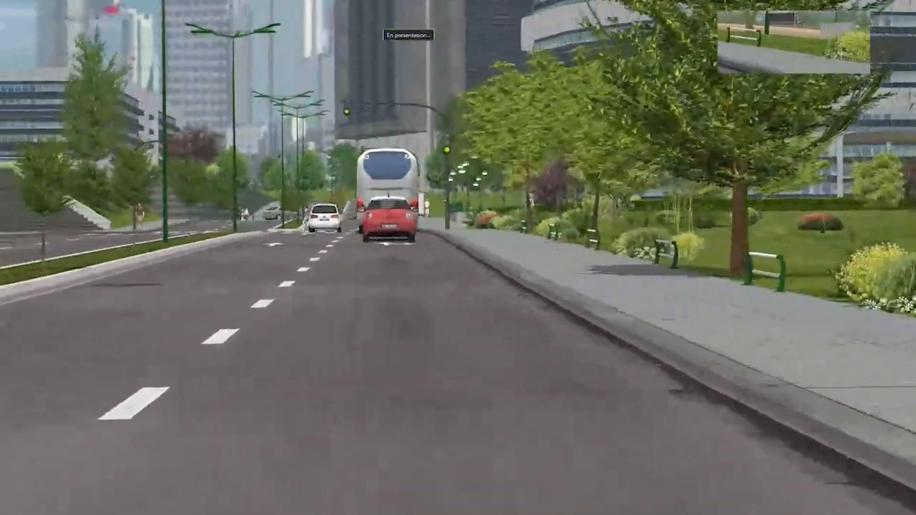
key("Right")
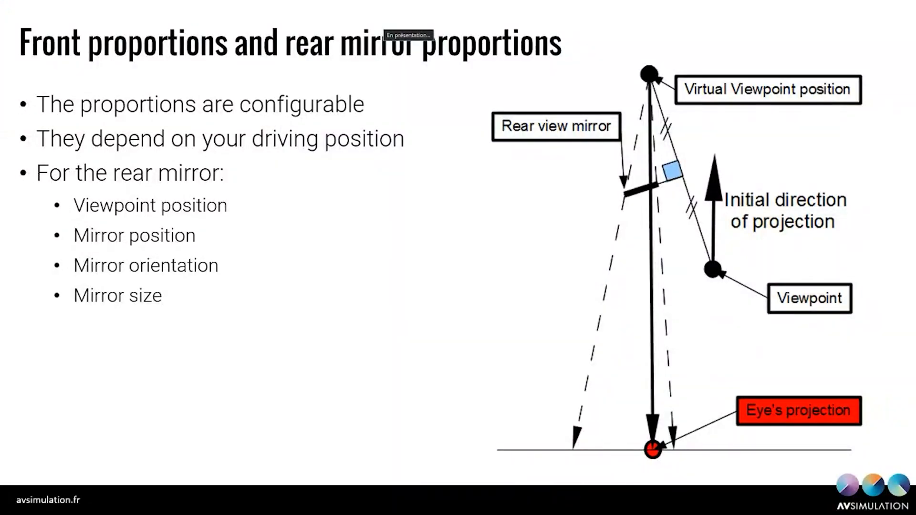
key("alt+Tab")
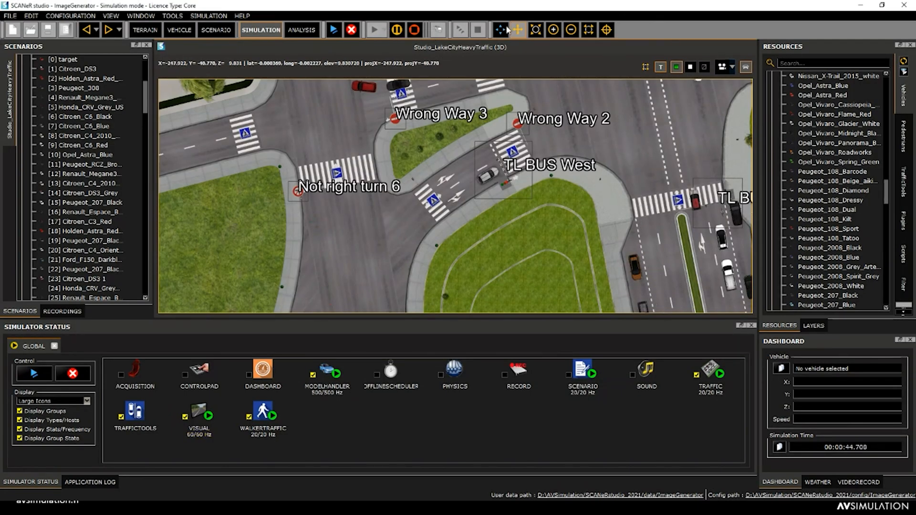
left_click(414, 29)
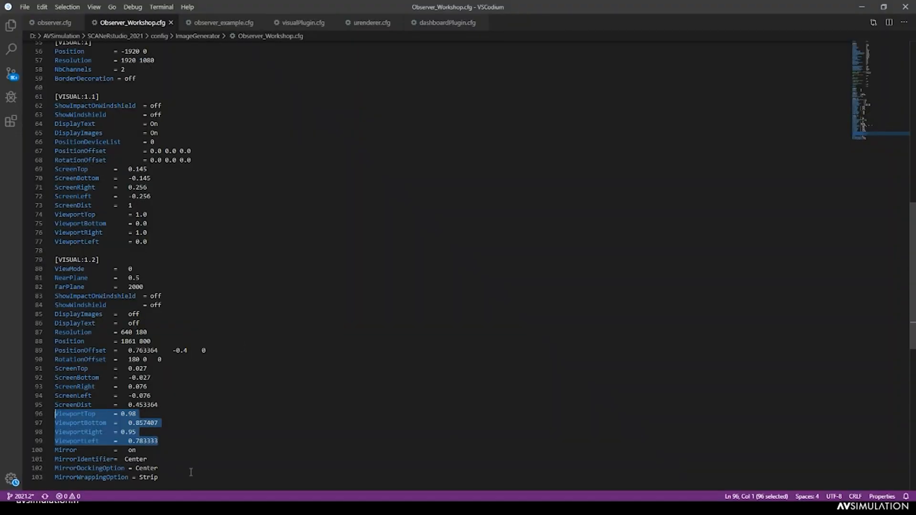
left_click(212, 465)
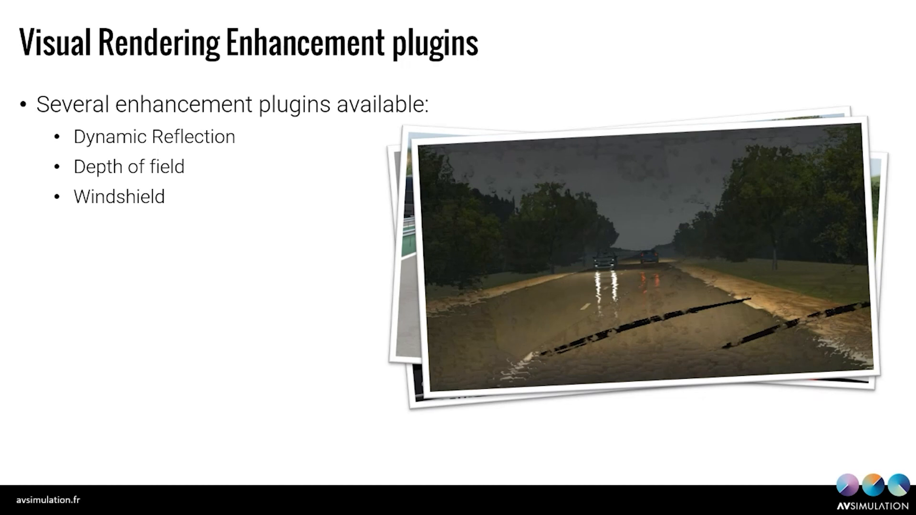
key("Left")
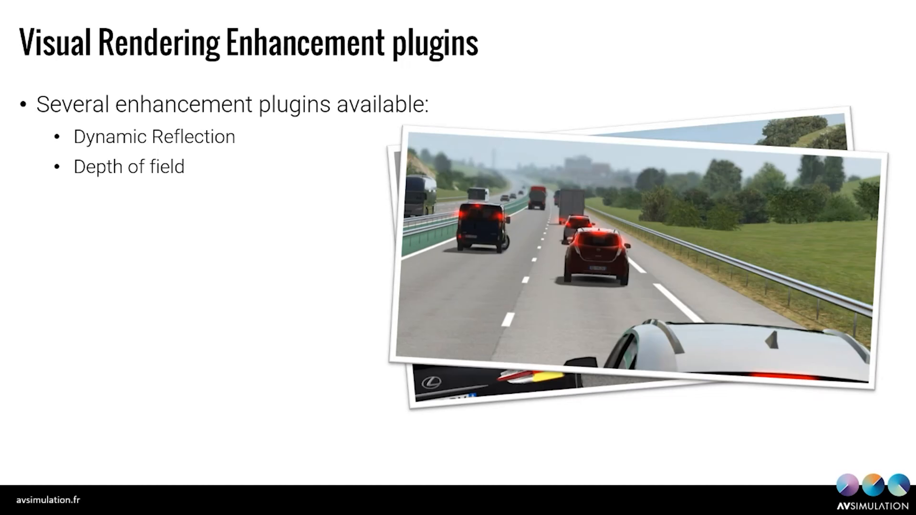
key("Right")
key("Right")
key("Right")
key("Right")
key("Right")
key("Right")
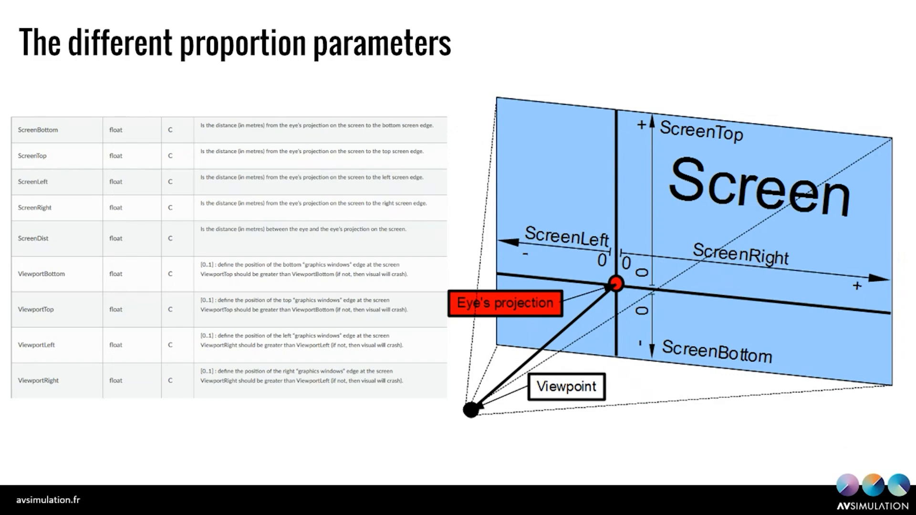
Step: Switch to VSCodium to show visualPlugin.cfg, and locate that file in the config\ImageGenerator folder in File Explorer
key("alt+Tab")
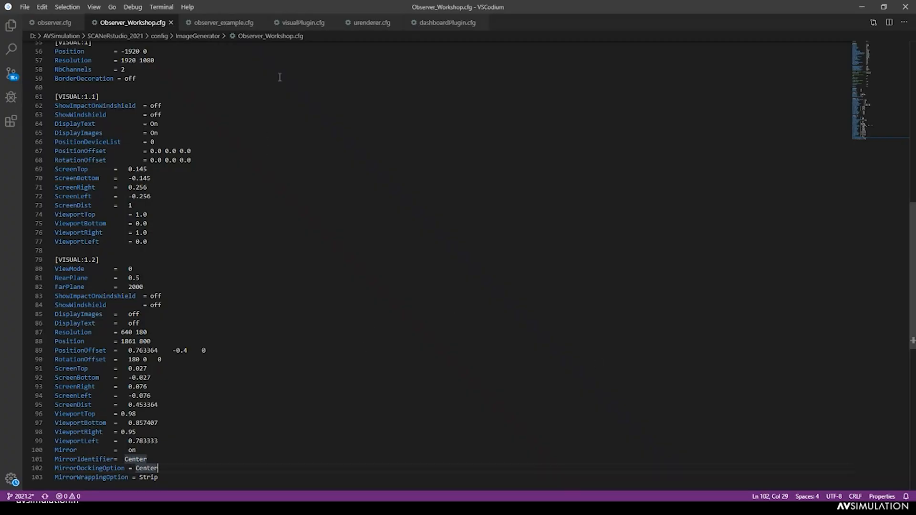
left_click(303, 23)
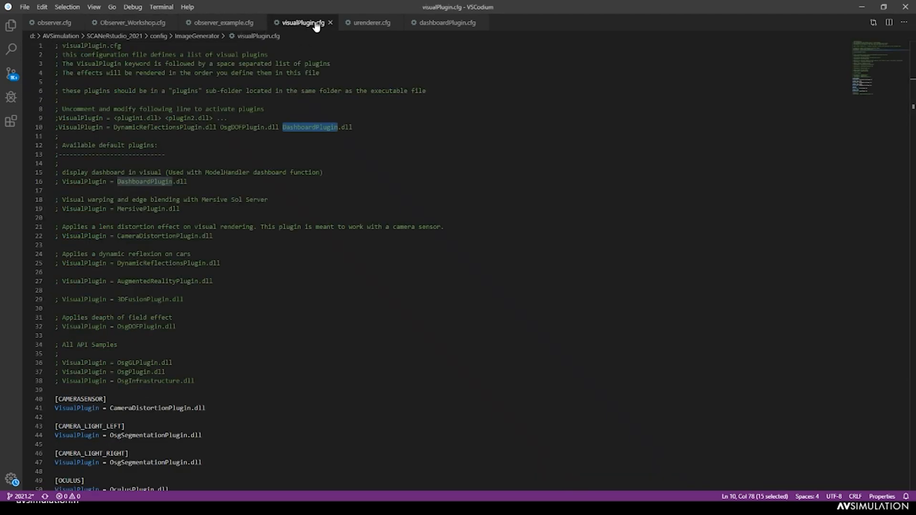
key("alt+Tab")
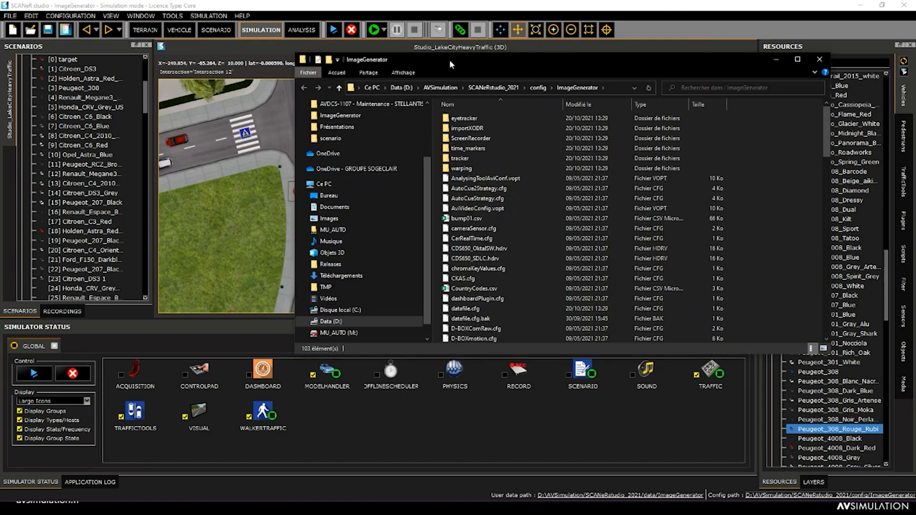
left_click_drag(453, 62, 310, 56)
scroll(416, 177, "down", 10)
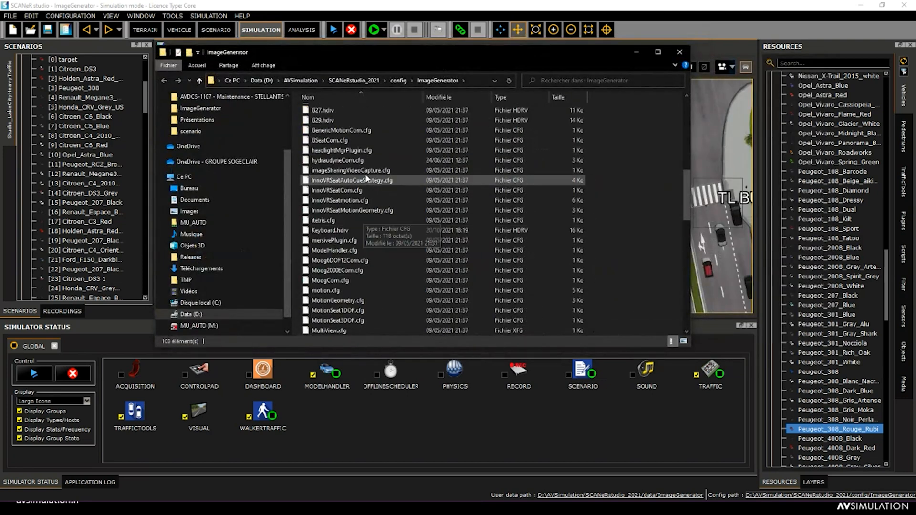
scroll(367, 179, "down", 5)
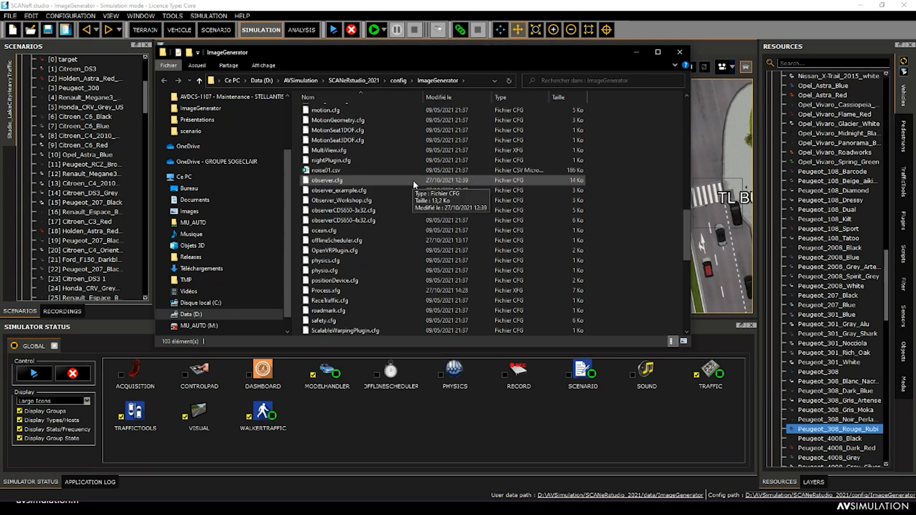
scroll(412, 186, "down", 9)
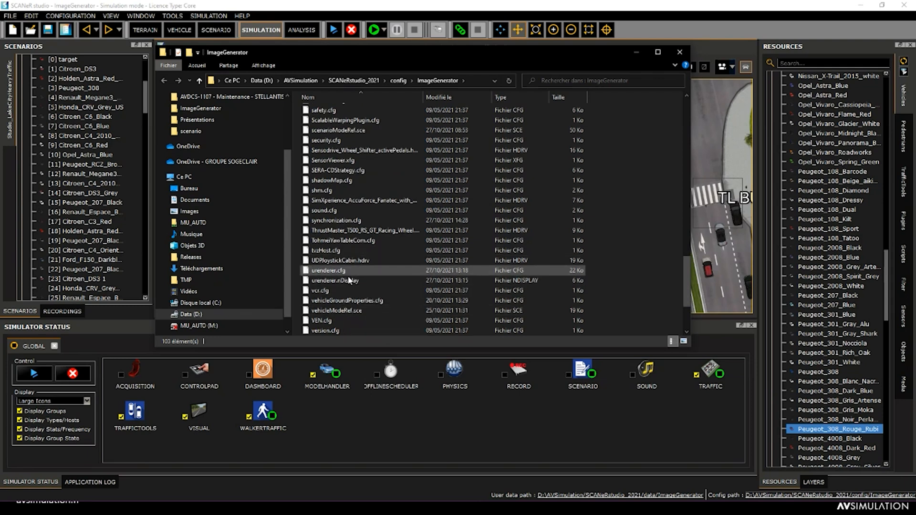
scroll(350, 317, "down", 3)
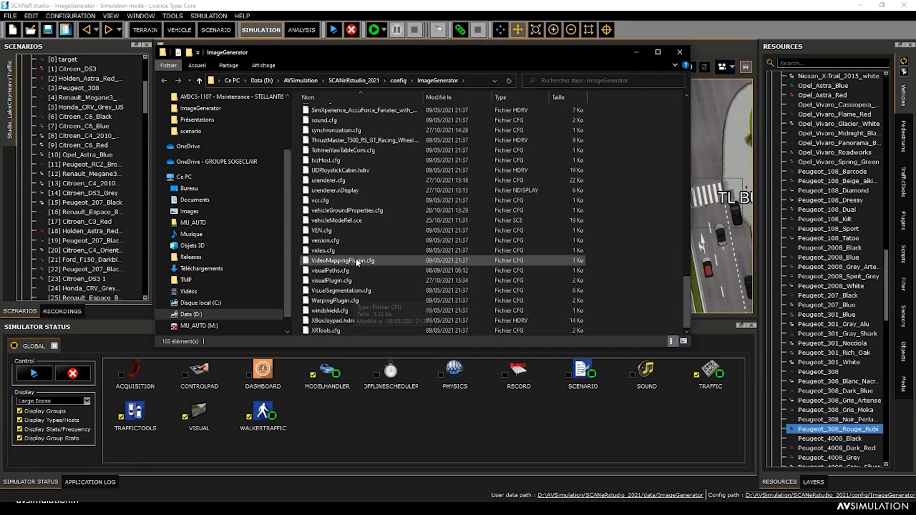
left_click(355, 282)
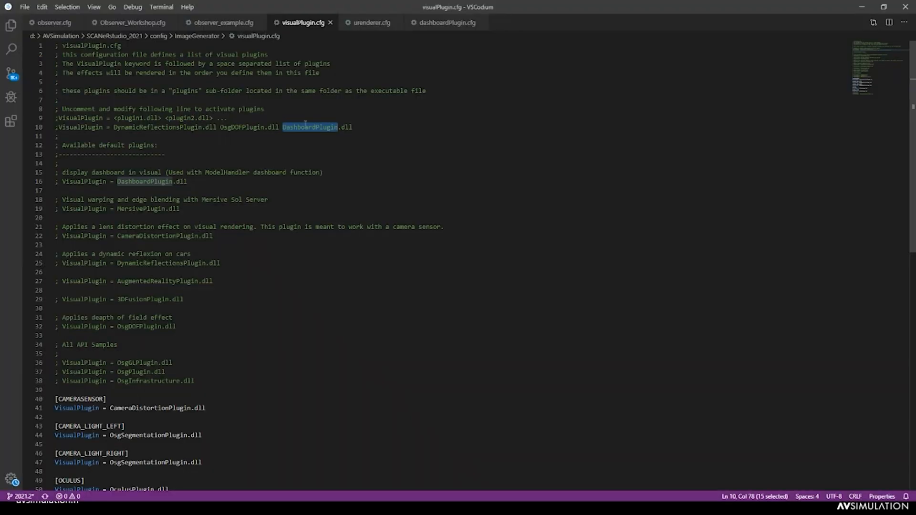
Step: Review the plugin activation comment and the commented-out VisualPlugin lines at the top of visualPlugin.cfg in VSCodium
left_click(316, 127)
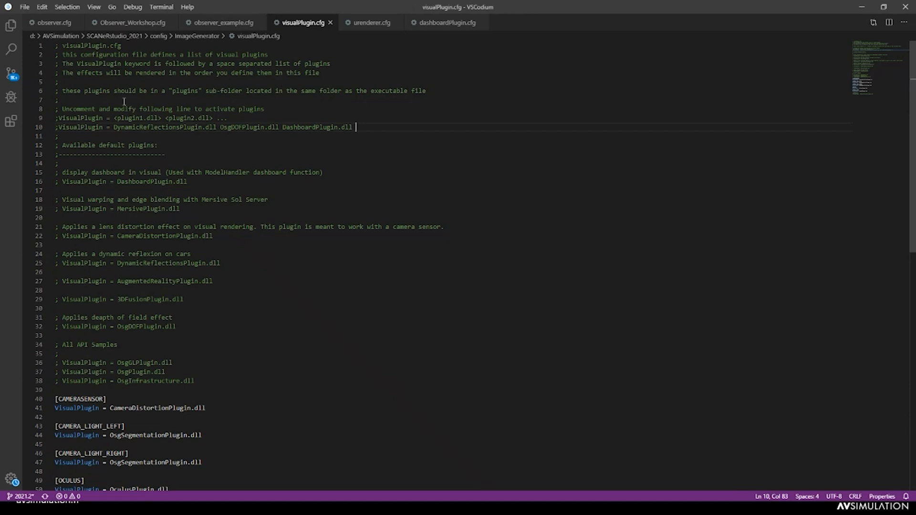
left_click_drag(61, 109, 280, 106)
left_click(279, 107)
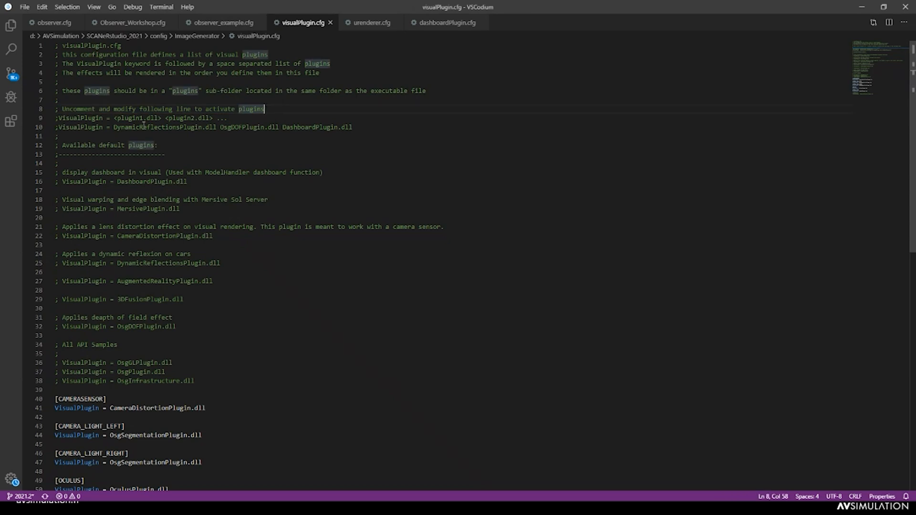
left_click(59, 119)
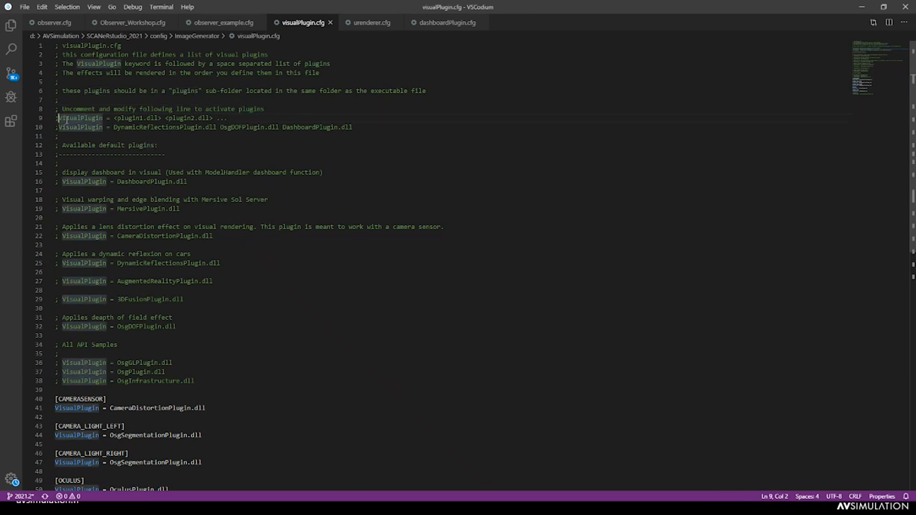
double_click(77, 117)
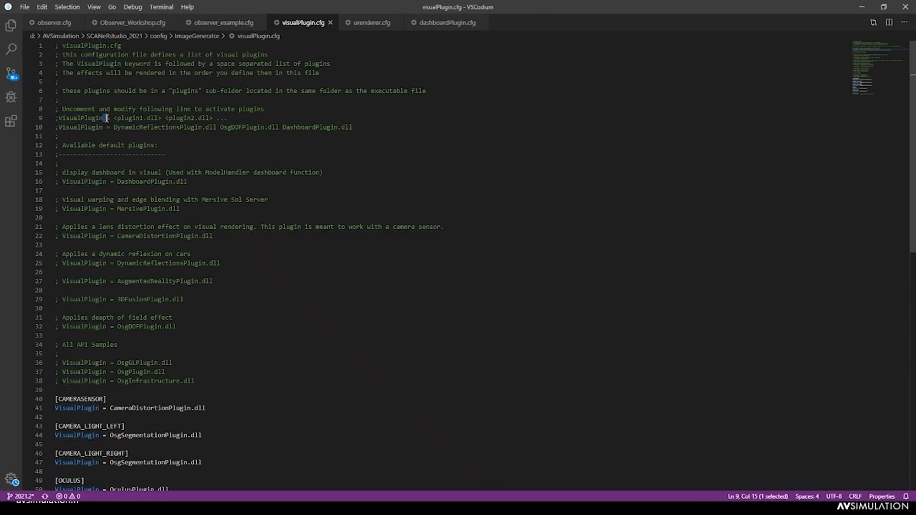
Step: Check the plugin list placeholders in visualPlugin.cfg, and search the Visual rendering help page in the browser for "plugin"
left_click_drag(114, 118, 232, 119)
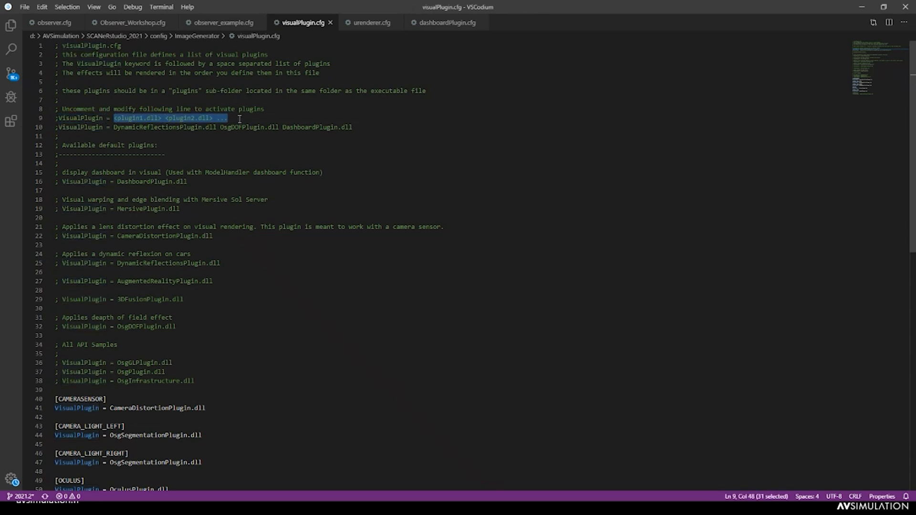
left_click(239, 119)
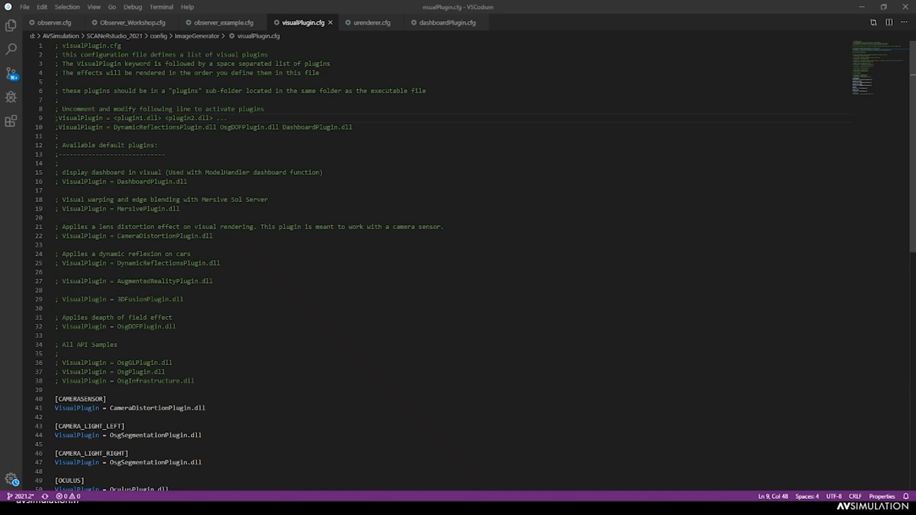
key("alt+Tab")
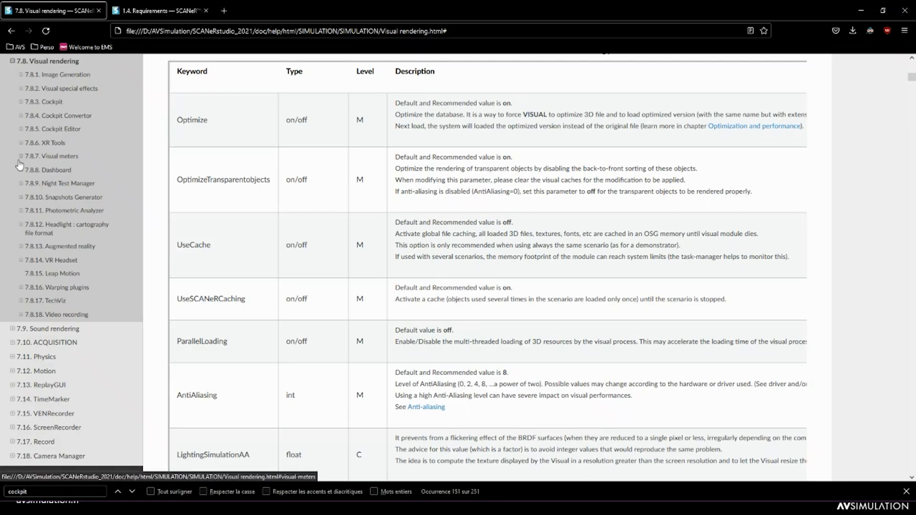
scroll(310, 207, "down", 5)
scroll(310, 208, "down", 10)
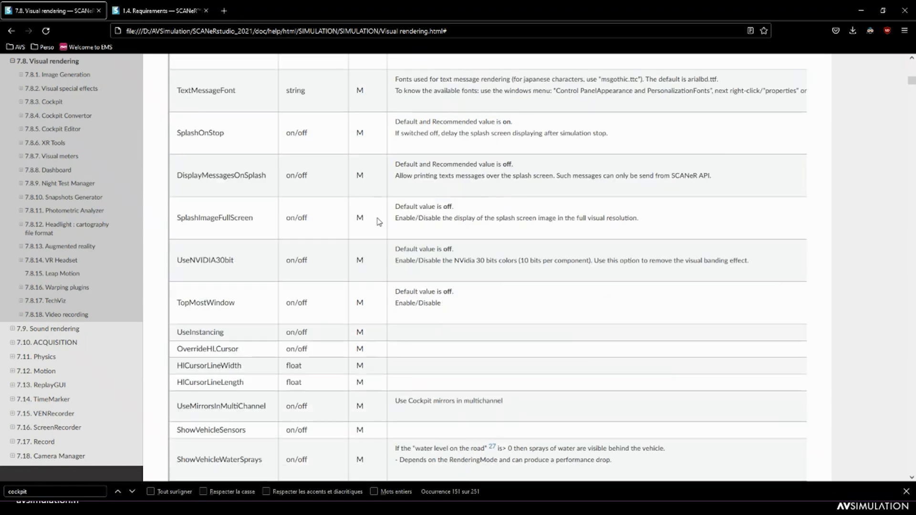
scroll(234, 231, "up", 10)
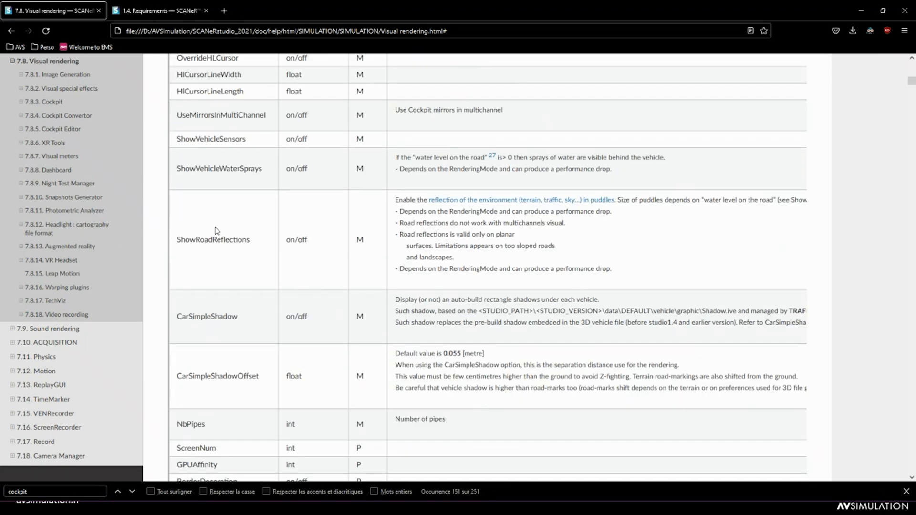
scroll(234, 231, "down", 5)
key("ctrl+f")
type("plugi")
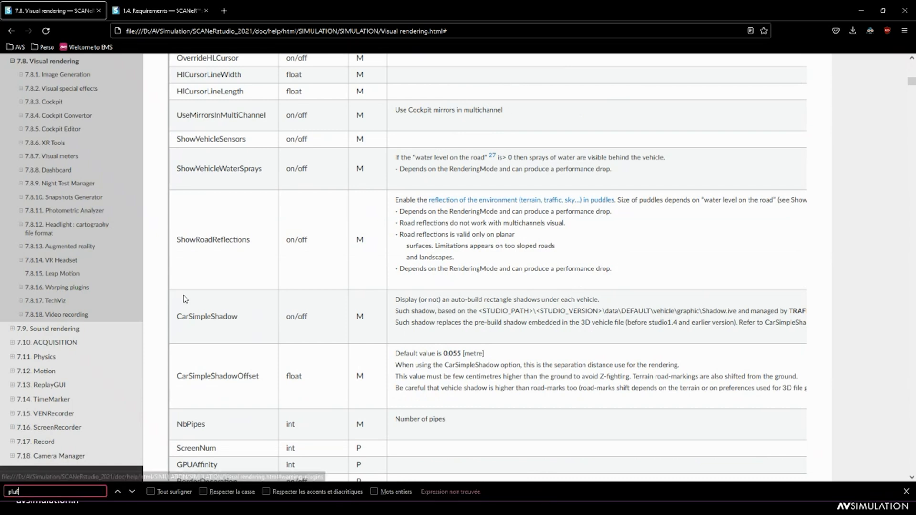
type("n")
key("Return")
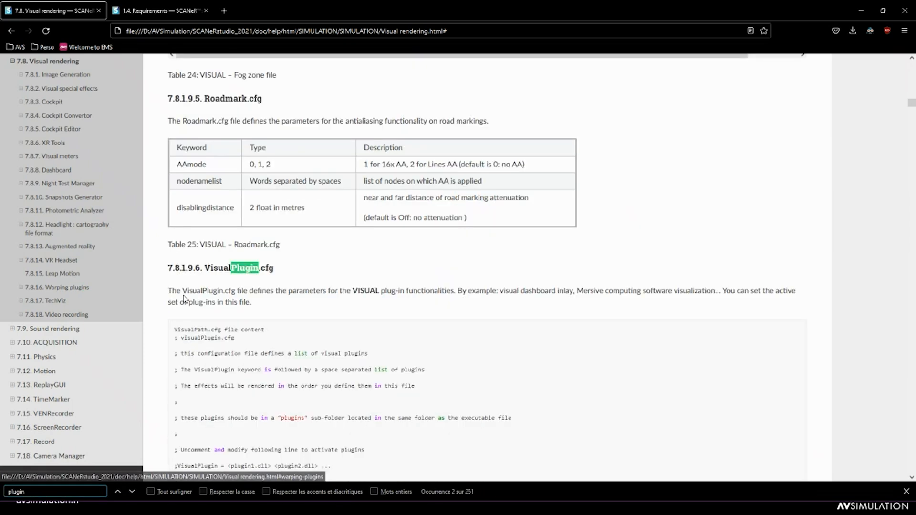
Step: Review the VisualPlugin.cfg section of the documentation, including its sample file content and its heading
scroll(377, 260, "down", 6)
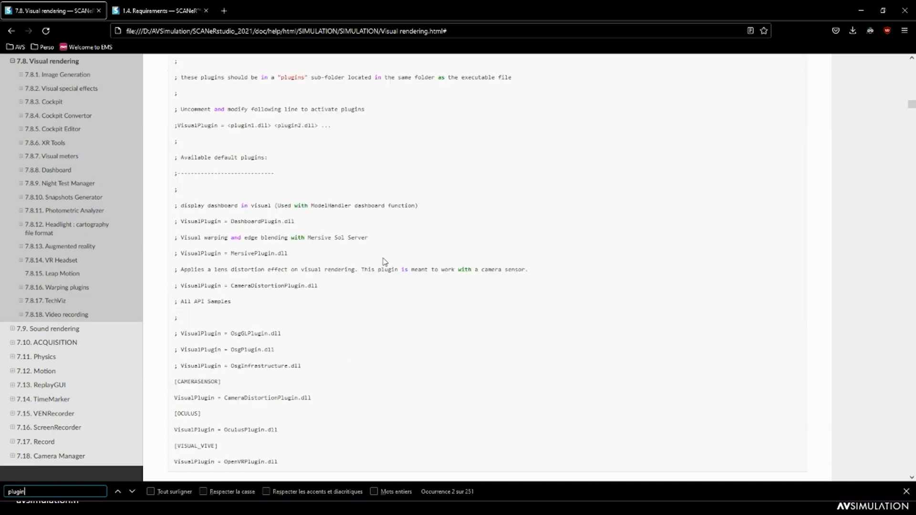
scroll(351, 239, "up", 4)
scroll(351, 240, "up", 3)
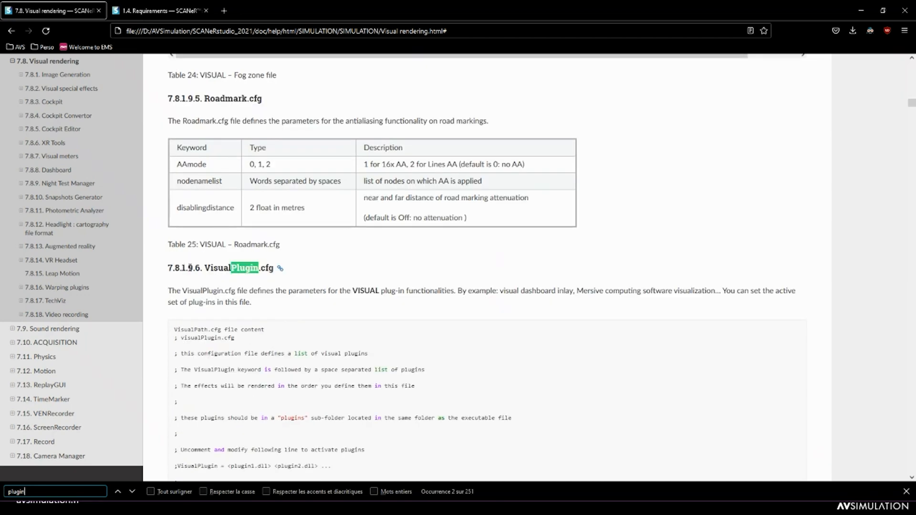
left_click(212, 268)
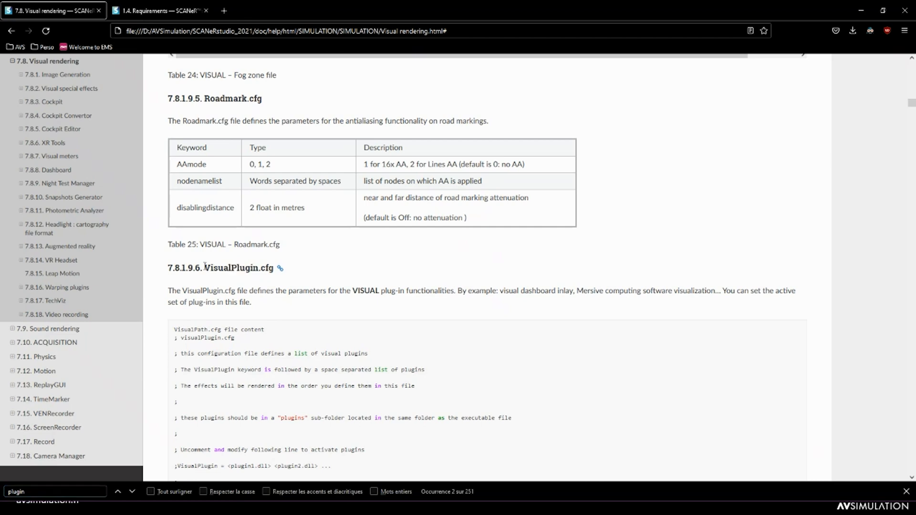
left_click_drag(205, 267, 241, 268)
left_click(219, 269)
double_click(229, 267)
left_click(224, 287)
Step: Examine the plugin descriptions for 3D Fusion, Augmented Reality, Dashboard and Warping in the documentation
scroll(253, 265, "down", 15)
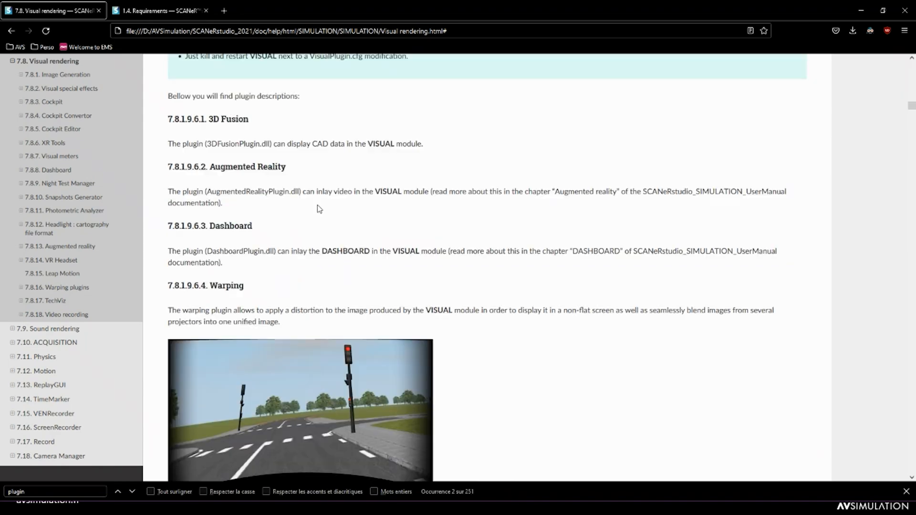
scroll(406, 140, "up", 4)
scroll(479, 167, "down", 3)
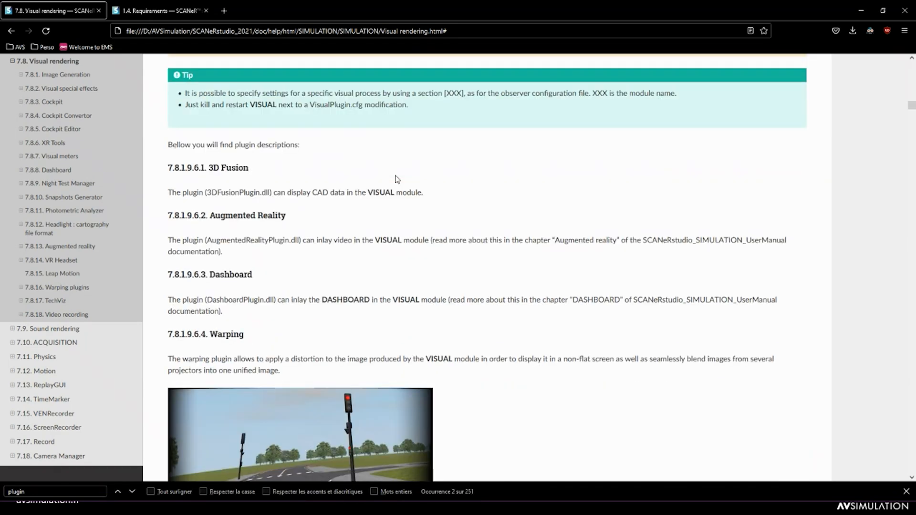
double_click(219, 167)
double_click(225, 215)
left_click(221, 275)
double_click(222, 275)
scroll(267, 316, "down", 4)
double_click(227, 140)
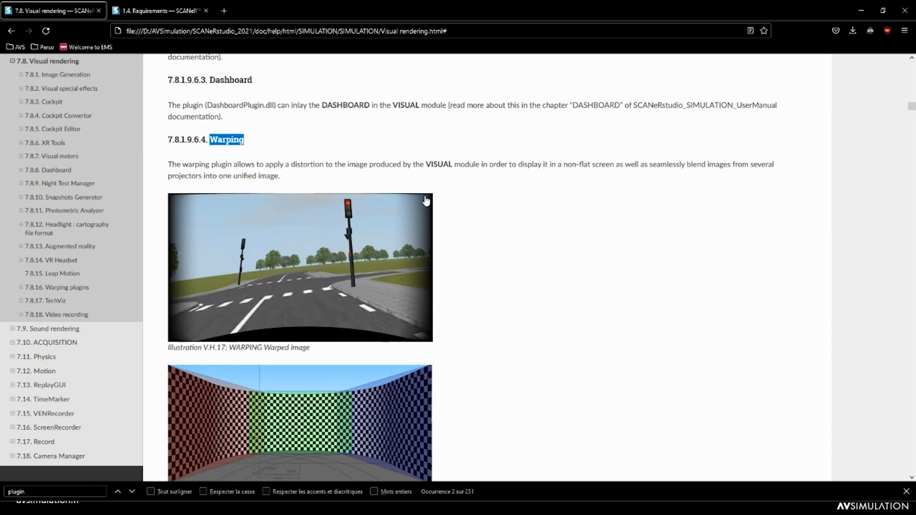
Step: Look past the warping, VR headset and video mapping plugins and read the Dynamic Reflections description with its DynamicReflectionsPlugin.dll name
scroll(565, 196, "down", 10)
scroll(682, 203, "down", 1)
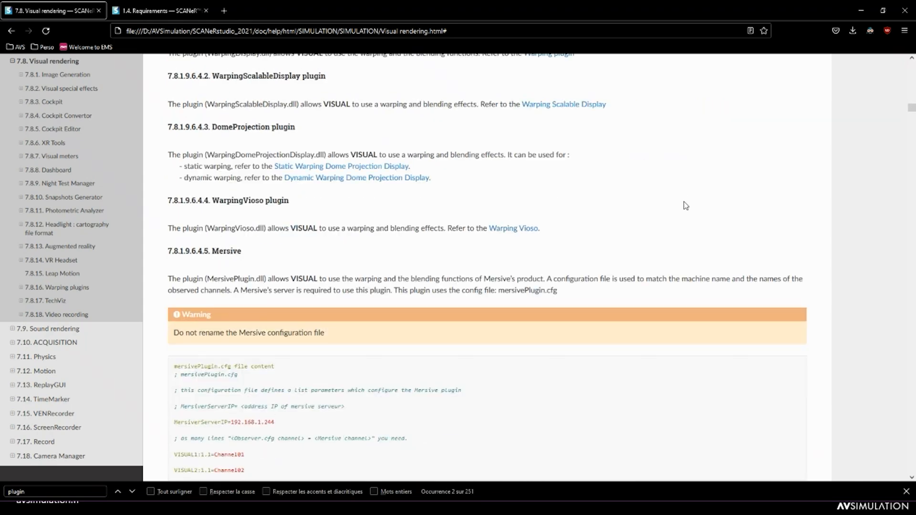
scroll(684, 205, "down", 5)
scroll(668, 199, "down", 20)
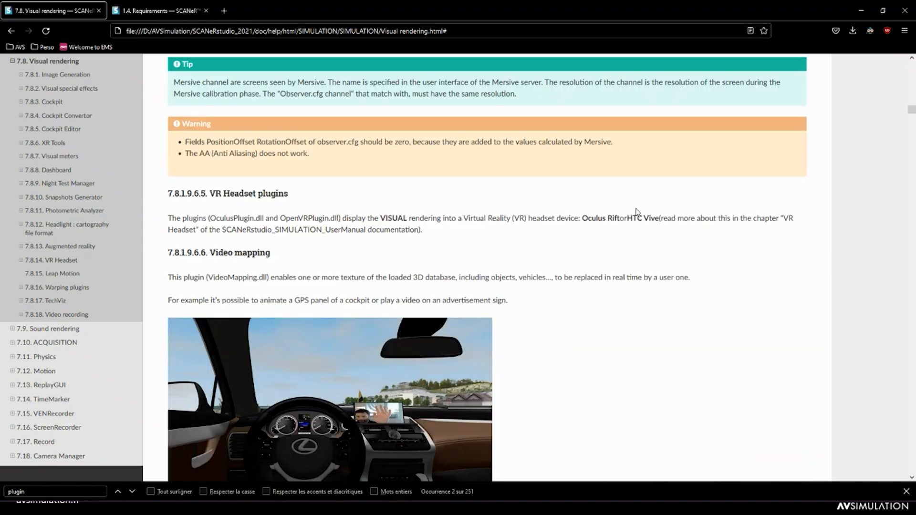
scroll(634, 208, "down", 7)
scroll(635, 208, "up", 5)
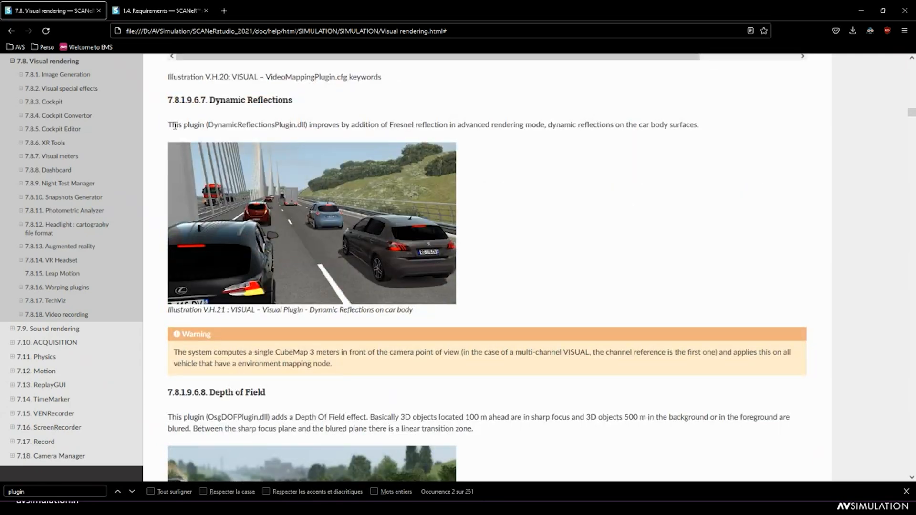
left_click_drag(175, 125, 349, 123)
left_click(348, 123)
left_click_drag(208, 125, 306, 125)
left_click(305, 125)
Step: Read the Depth of Field plugin description and its OsgDOFPlugin.dll name in the documentation
scroll(250, 312, "down", 2)
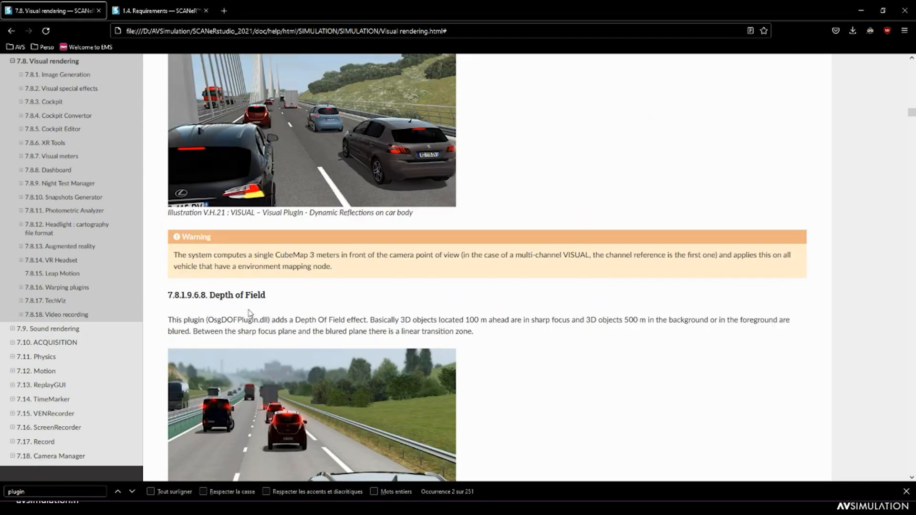
left_click_drag(208, 320, 238, 319)
left_click(257, 320)
triple_click(258, 320)
left_click(261, 319)
Step: Switch to VSCodium and uncomment the VisualPlugin line listing DynamicReflectionsPlugin.dll, OsgDOFPlugin.dll and DashboardPlugin.dll in visualPlugin.cfg
key("alt+Tab")
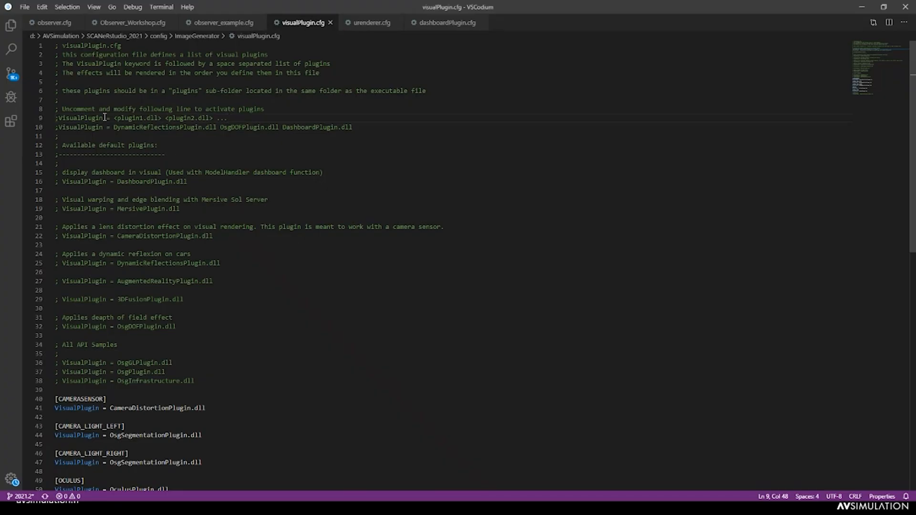
left_click_drag(59, 128, 361, 124)
left_click(122, 129)
left_click(330, 127)
left_click(59, 128)
key("BackSpace")
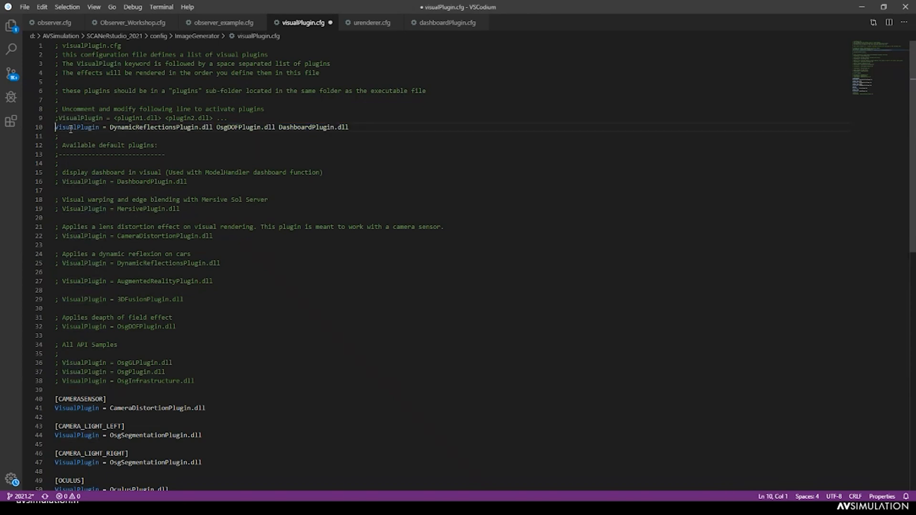
Step: Split DashboardPlugin.dll off the active VisualPlugin line onto its own commented-out line and save visualPlugin.cfg
left_click_drag(279, 127, 371, 125)
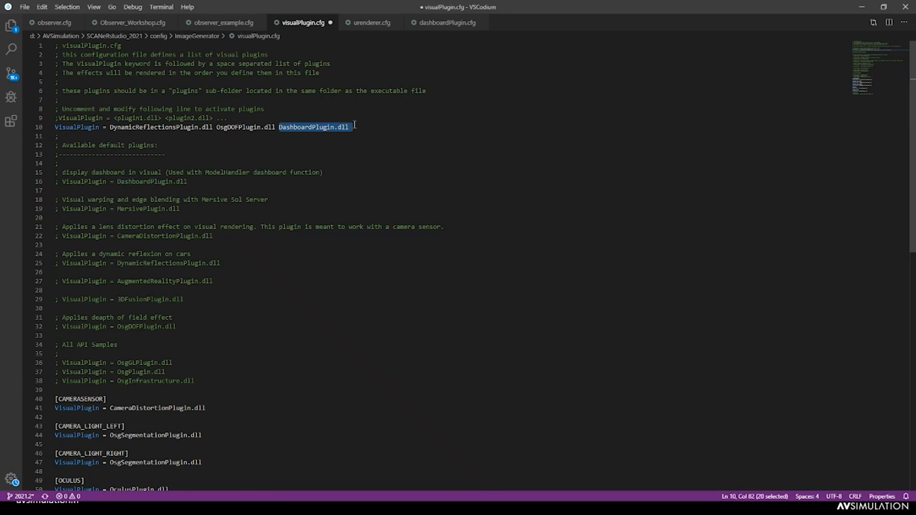
left_click(278, 127)
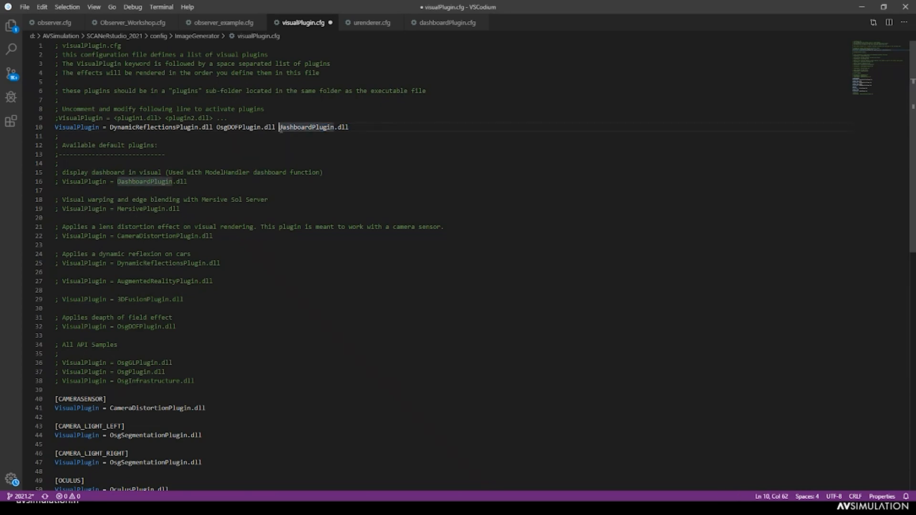
key("Return")
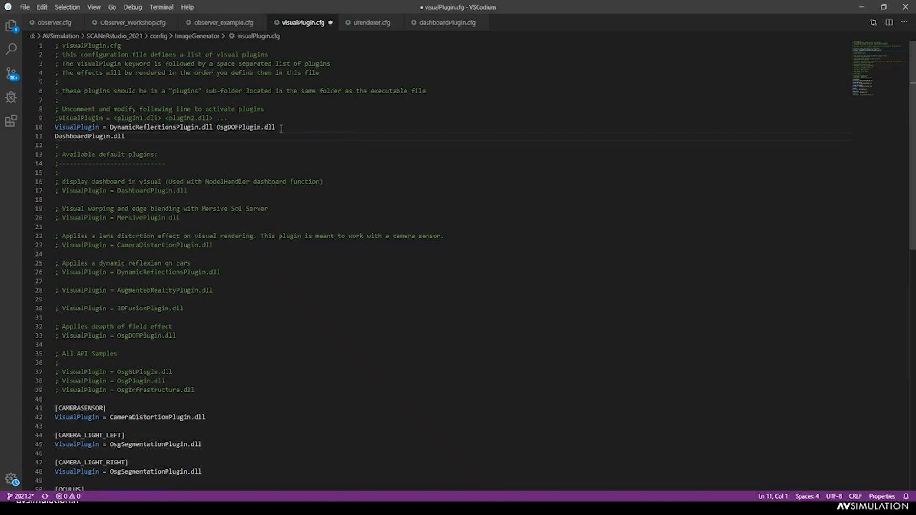
type(";")
key("ctrl+s")
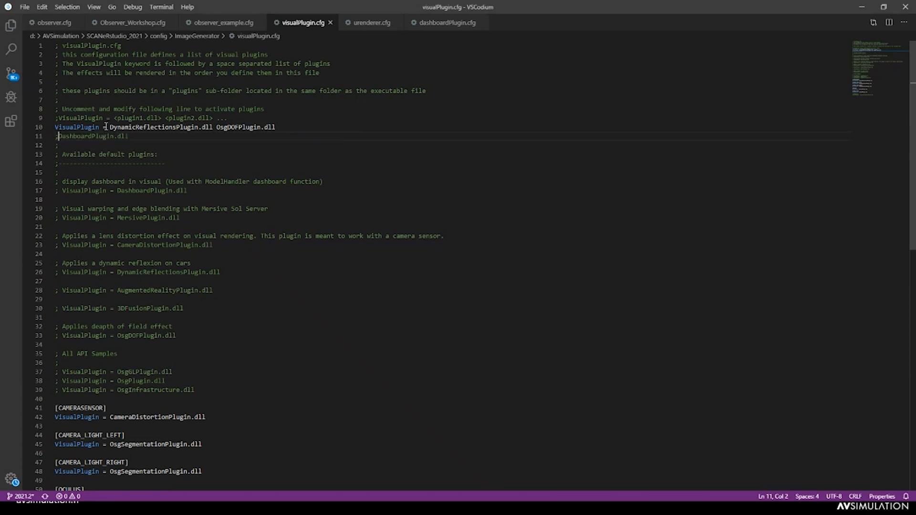
Step: Check the DynamicReflectionsPlugin.dll and OsgDOFPlugin.dll entries, run the simulation in SCANeR studio to view their effects, and stop it
double_click(167, 127)
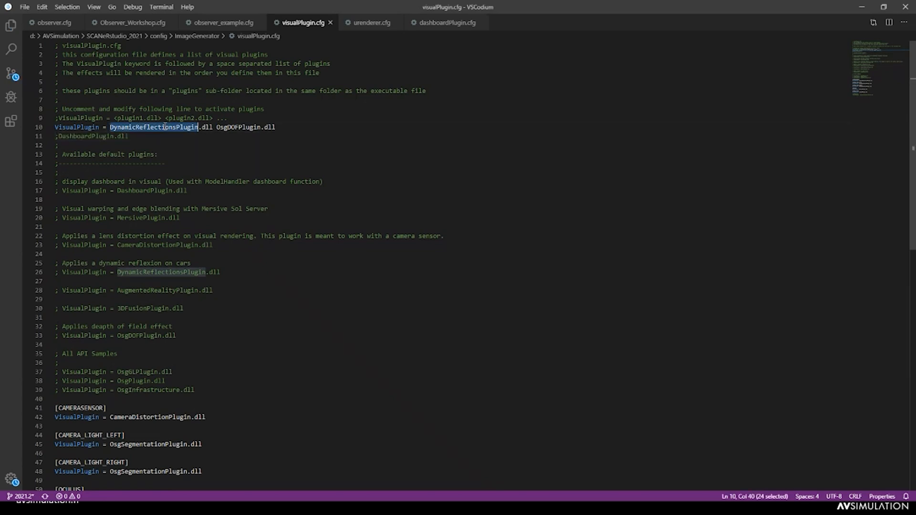
double_click(207, 127)
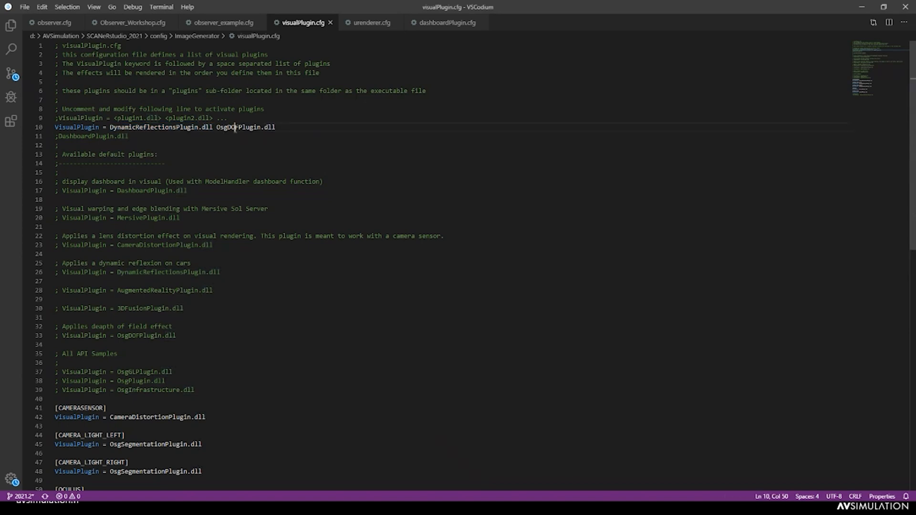
double_click(221, 127)
left_click(280, 126)
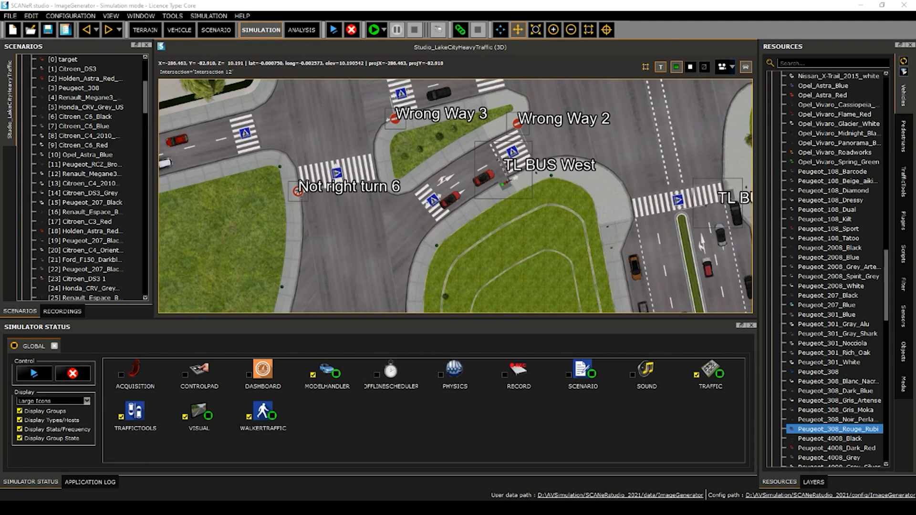
left_click(373, 30)
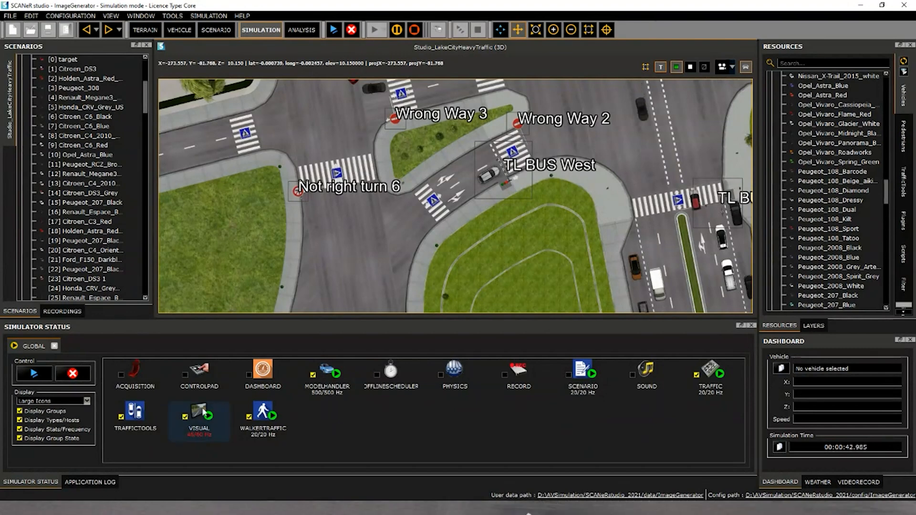
left_click(414, 30)
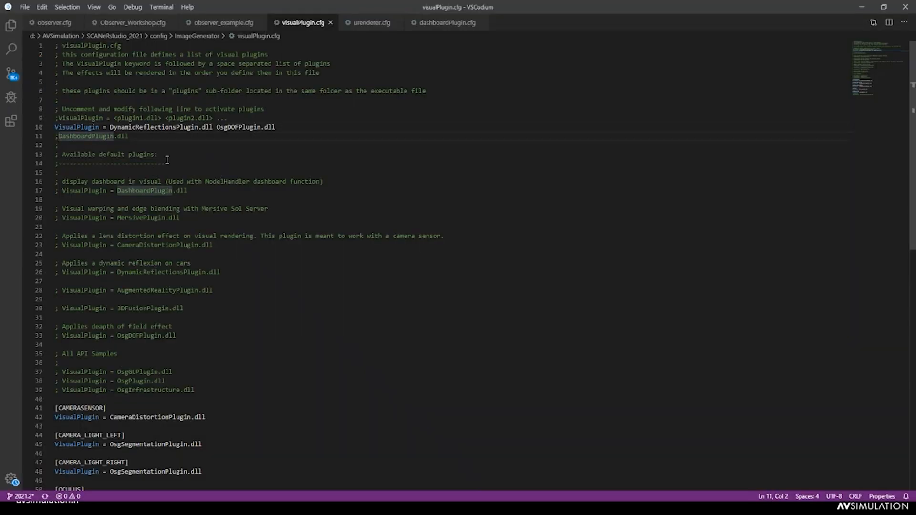
Step: Put DashboardPlugin.dll back at the end of the active VisualPlugin line in VSCodium and save visualPlugin.cfg
key("BackSpace")
key("BackSpace")
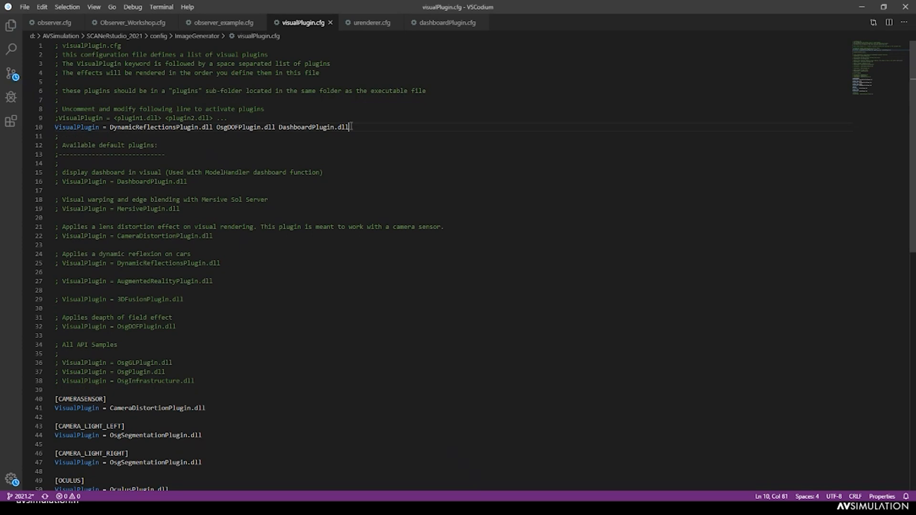
left_click(217, 128)
Step: Switch to SCANeR studio, run the simulation to check the dashboard overlay in the visual output, and stop it
key("alt+Tab")
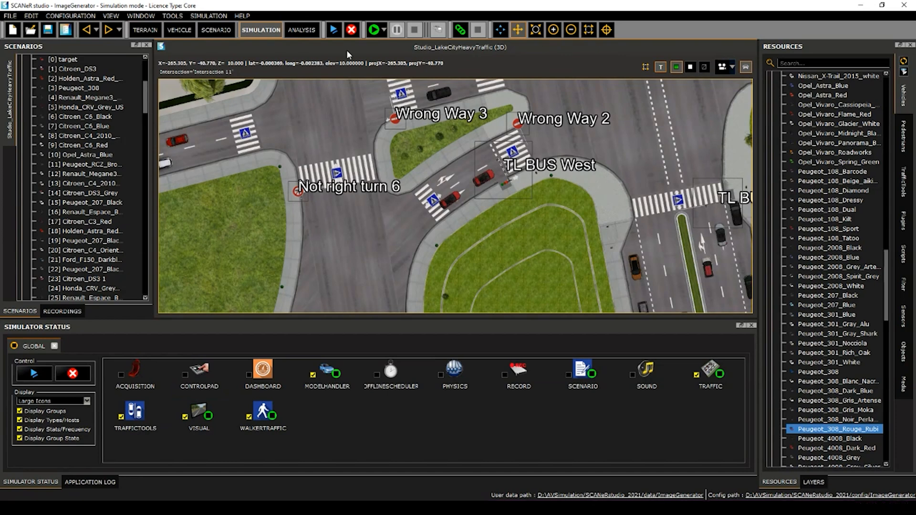
left_click(379, 27)
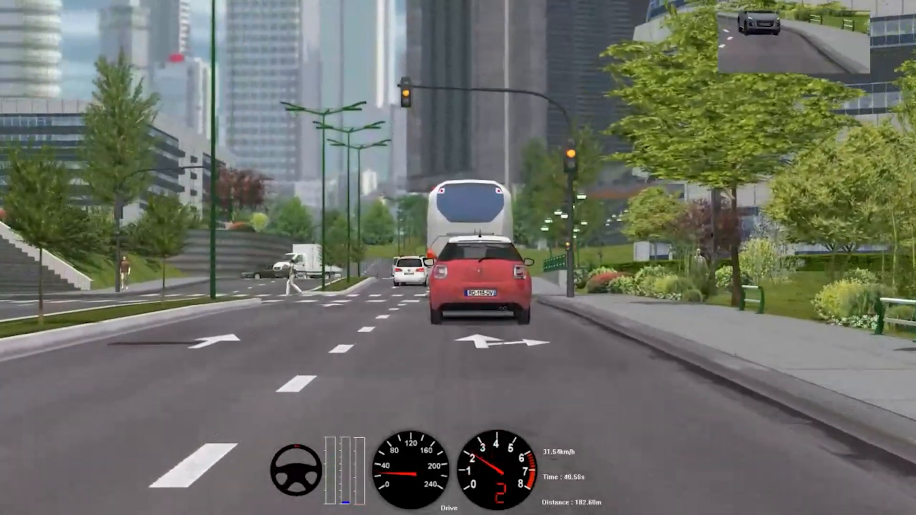
key("alt+Tab")
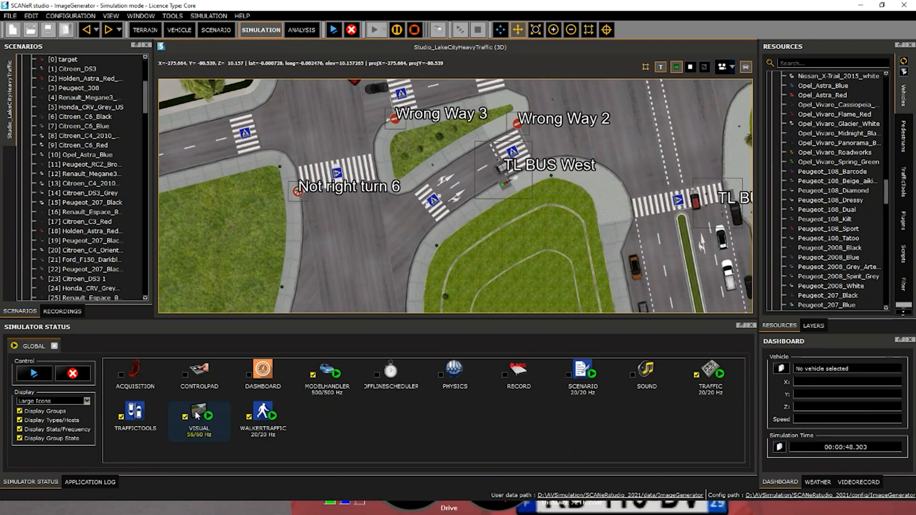
left_click(414, 31)
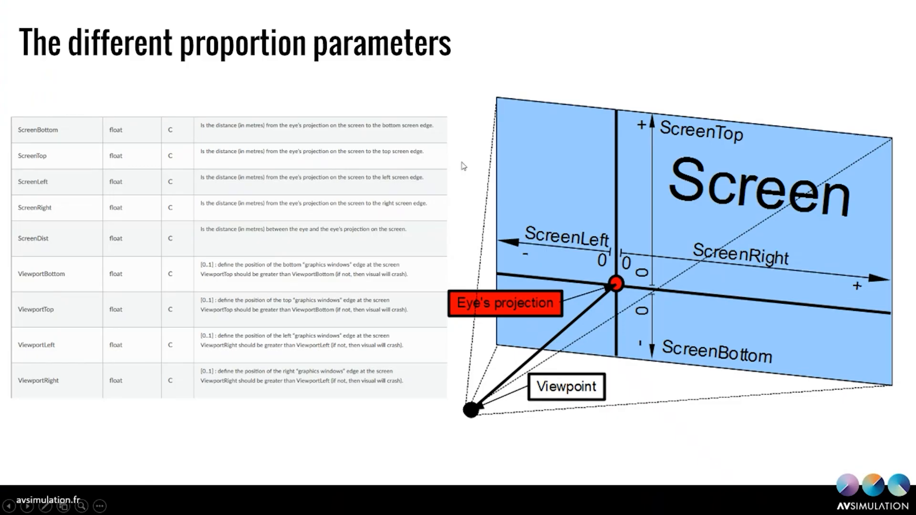
key("Right")
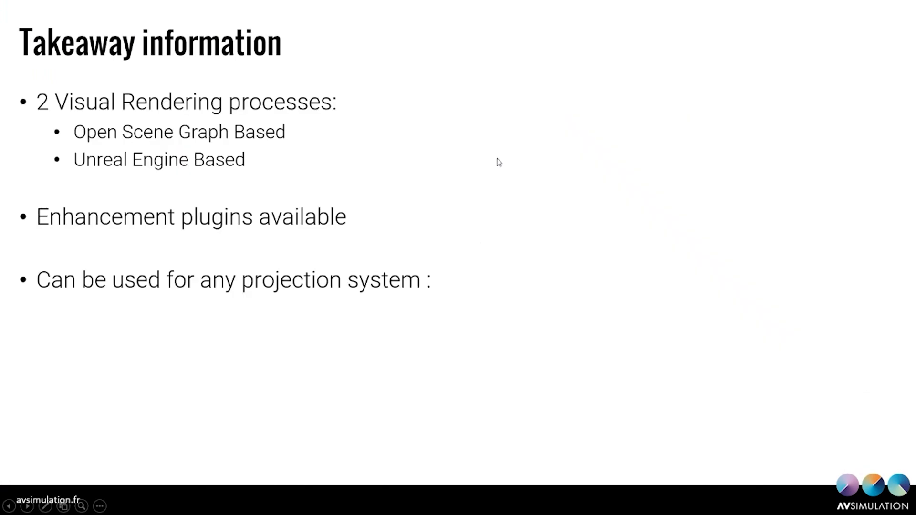
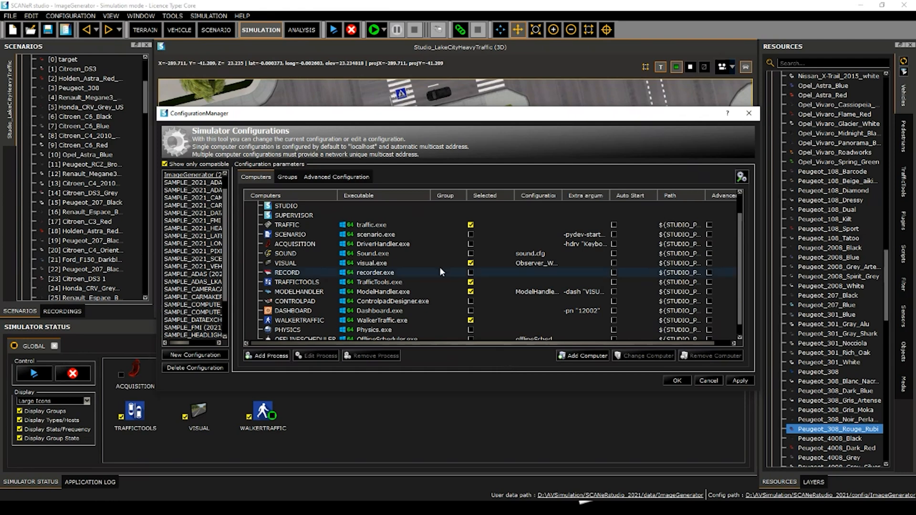
Step: Add the URENDERER module as a process on localhost with urenderer.cfg and accept the simulator configuration
scroll(289, 239, "down", 1)
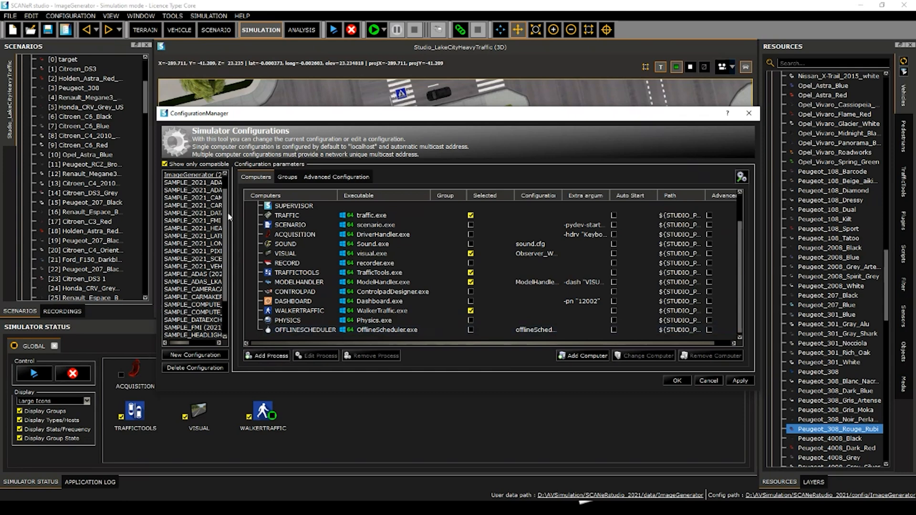
left_click(265, 356)
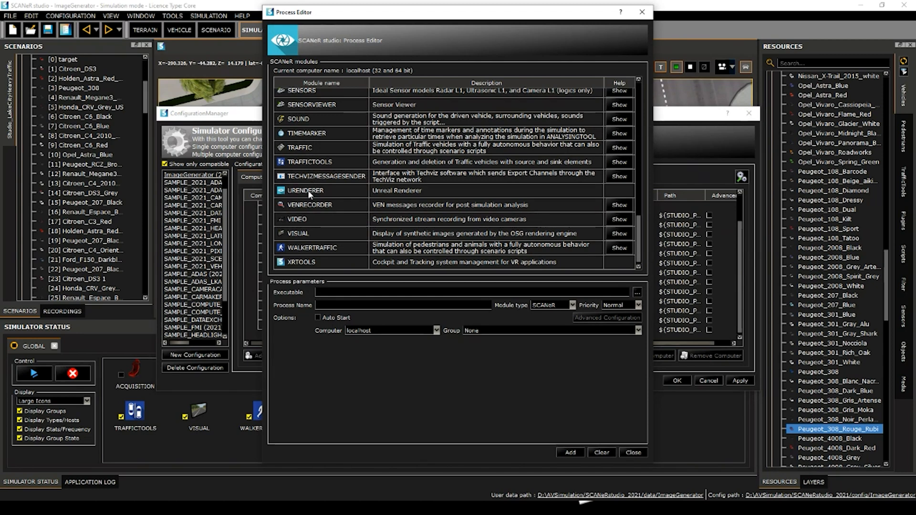
left_click(407, 195)
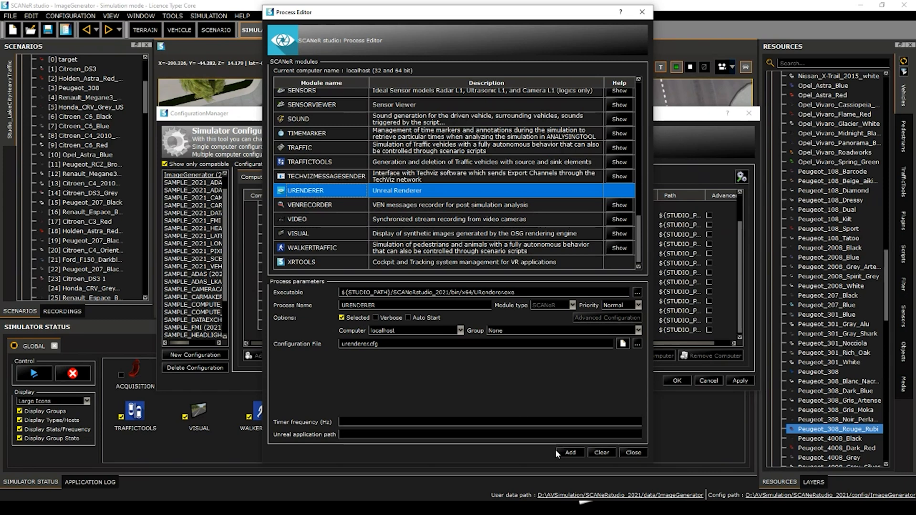
left_click(568, 453)
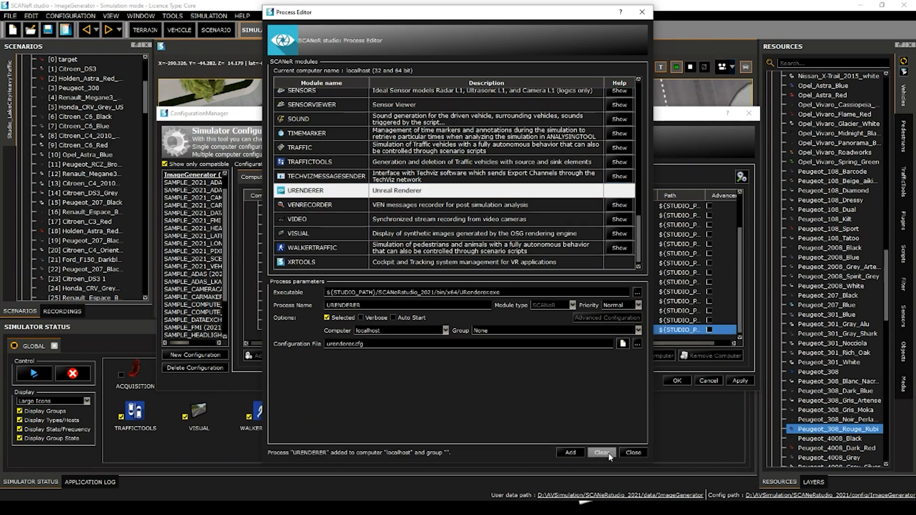
left_click(633, 452)
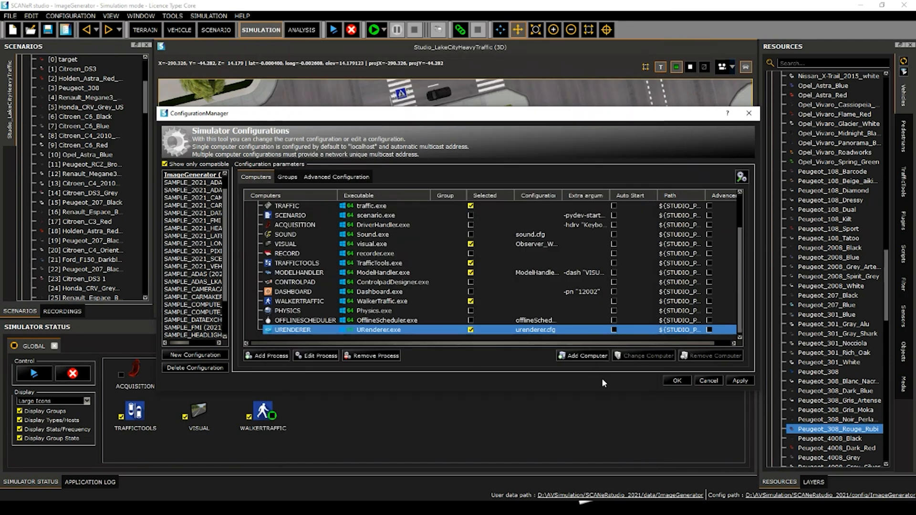
left_click(675, 383)
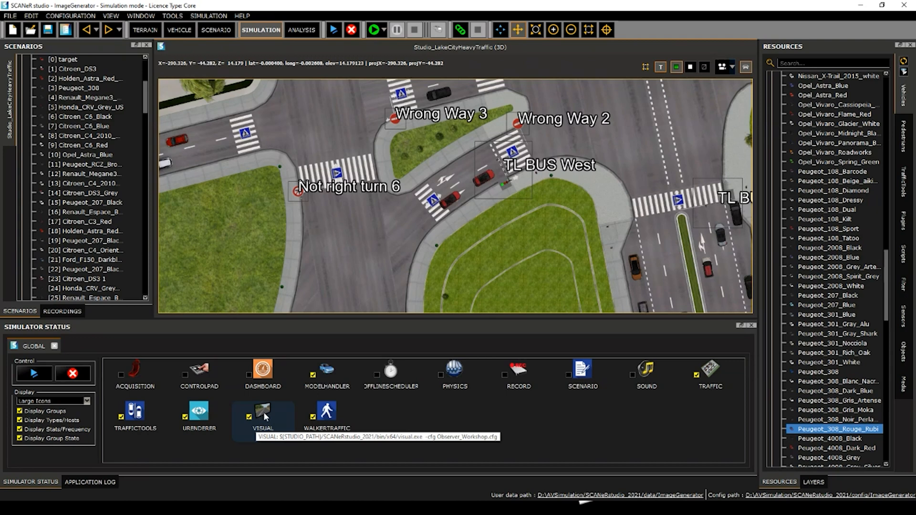
Step: Launch the URENDERER process, deselect VISUAL, and start the simulator with the remaining selected modules
double_click(200, 419)
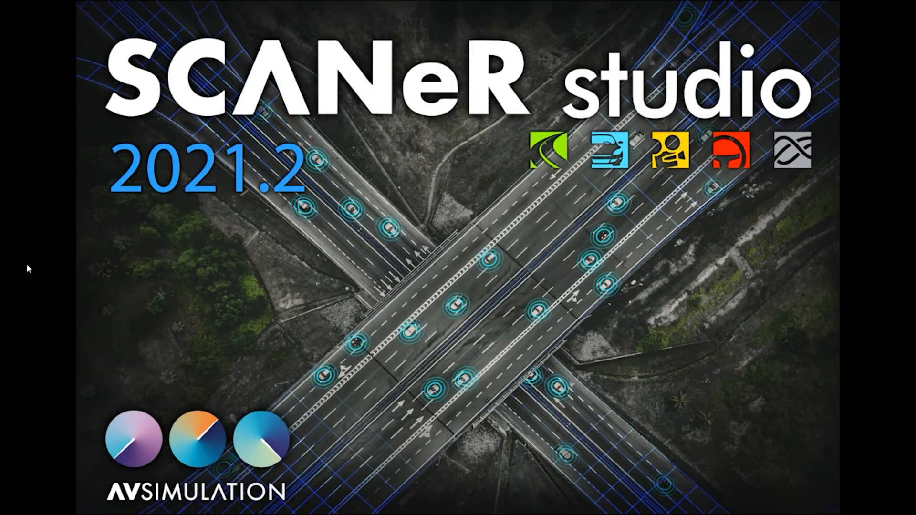
key("alt+Tab")
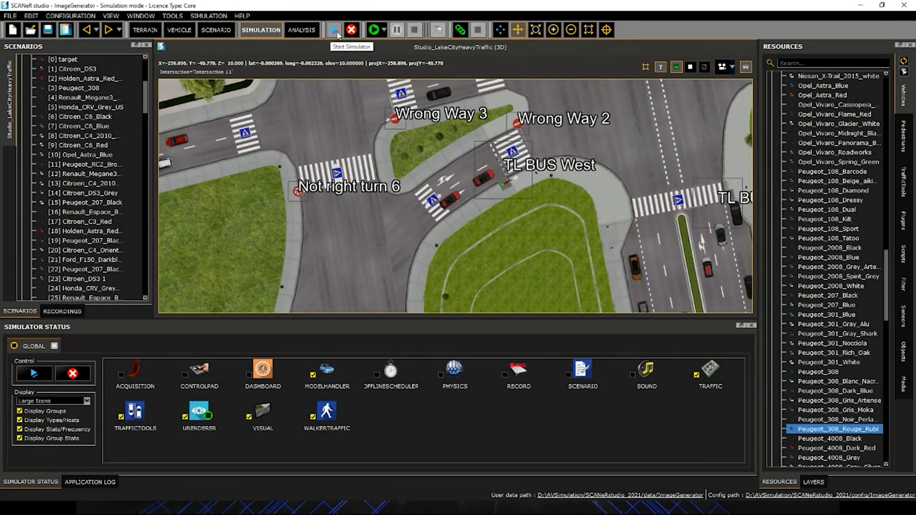
left_click(249, 416)
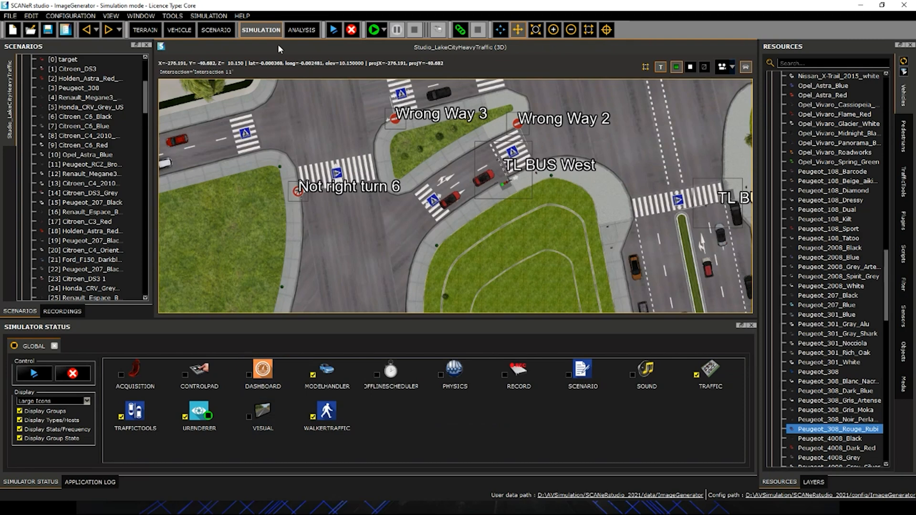
left_click(332, 31)
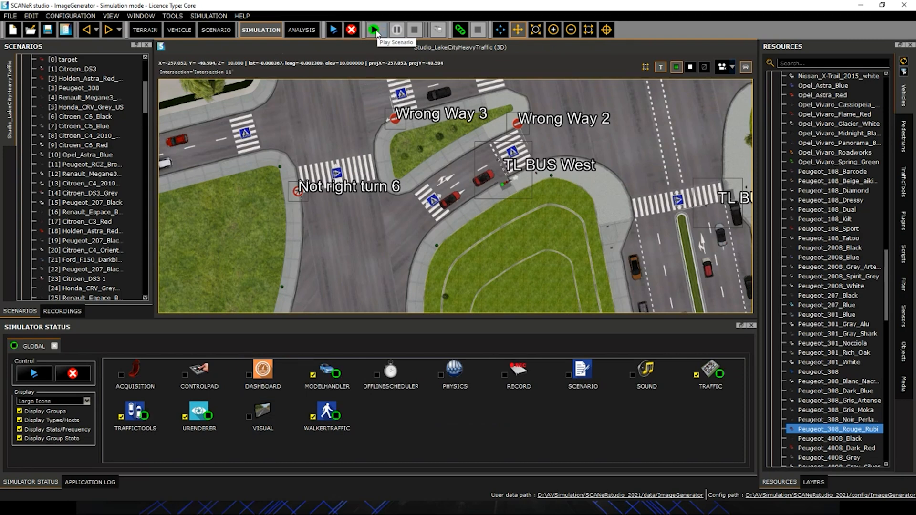
Step: Play the scenario, fixing the unused "Sources and sinks" and inactive "Scenario engine" issues, and view the Unreal rendering
left_click(375, 31)
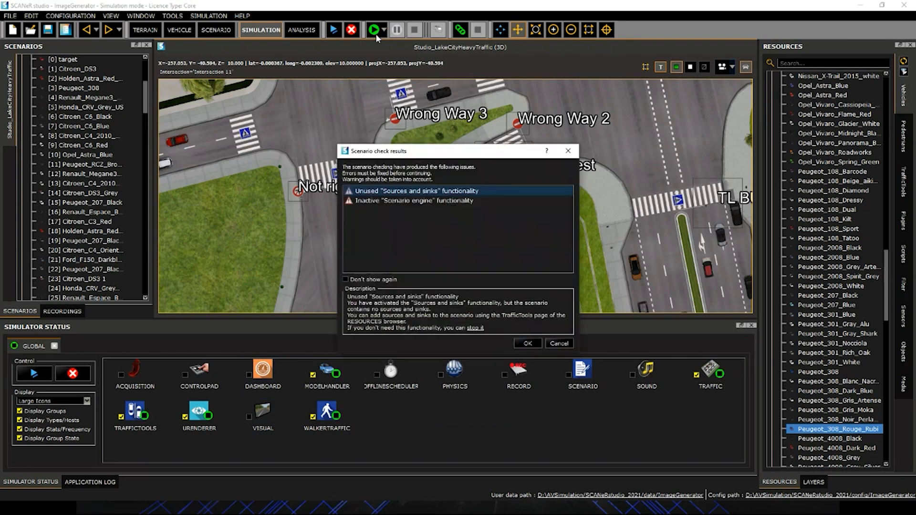
key("Down")
left_click(385, 328)
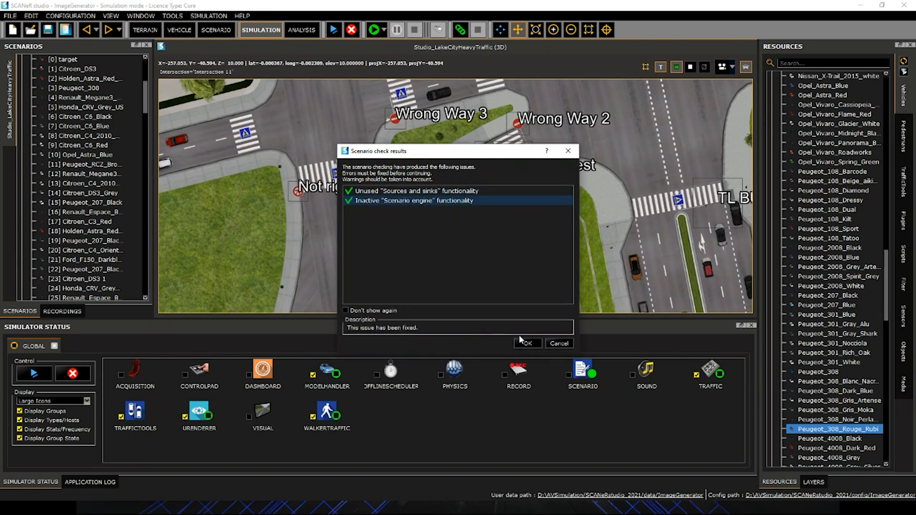
left_click(524, 342)
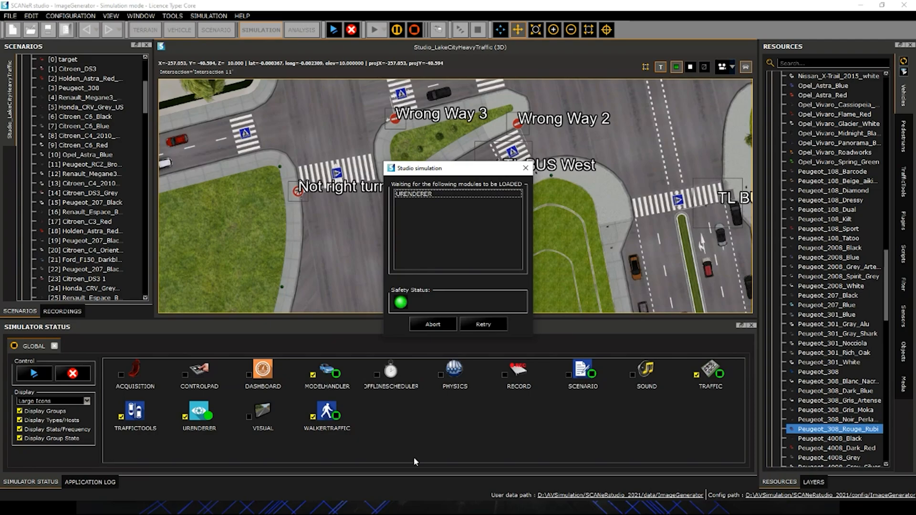
left_click(374, 511)
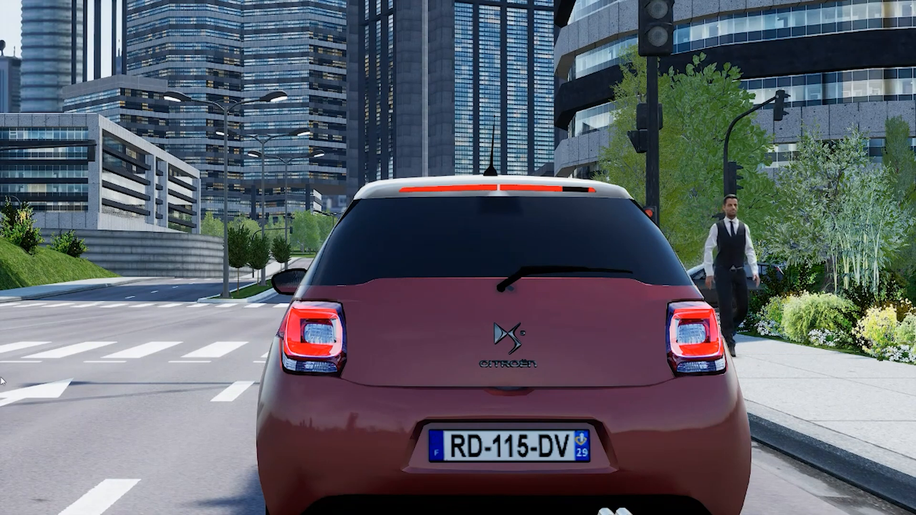
Step: Return to SCANeR studio, stop the running simulation and display the simulator status
key("alt+Tab")
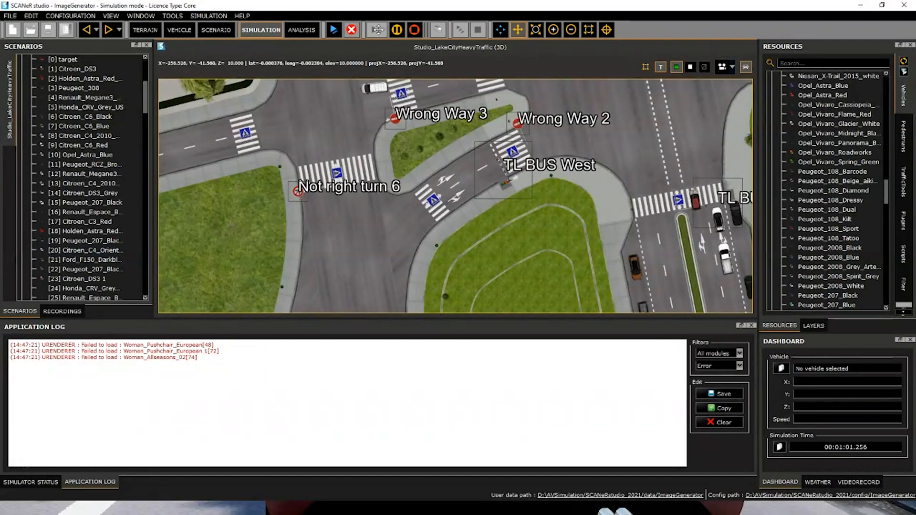
left_click(414, 32)
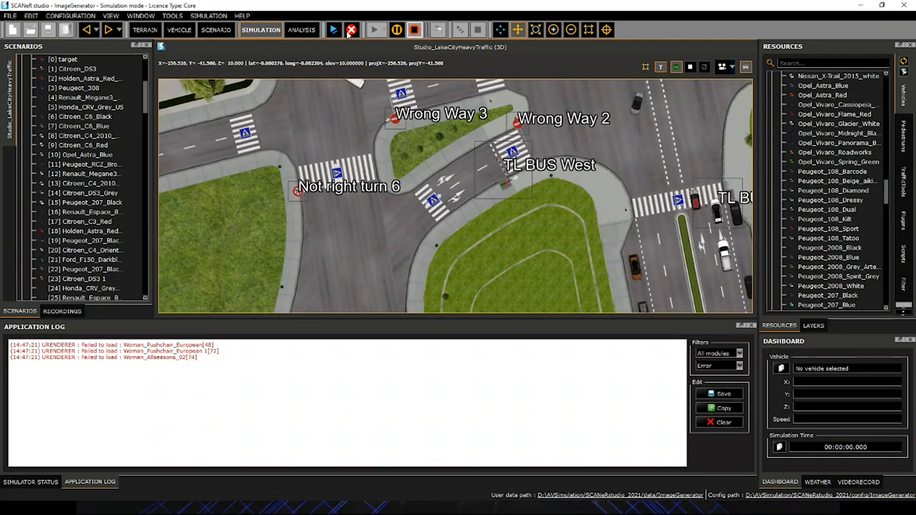
left_click(31, 482)
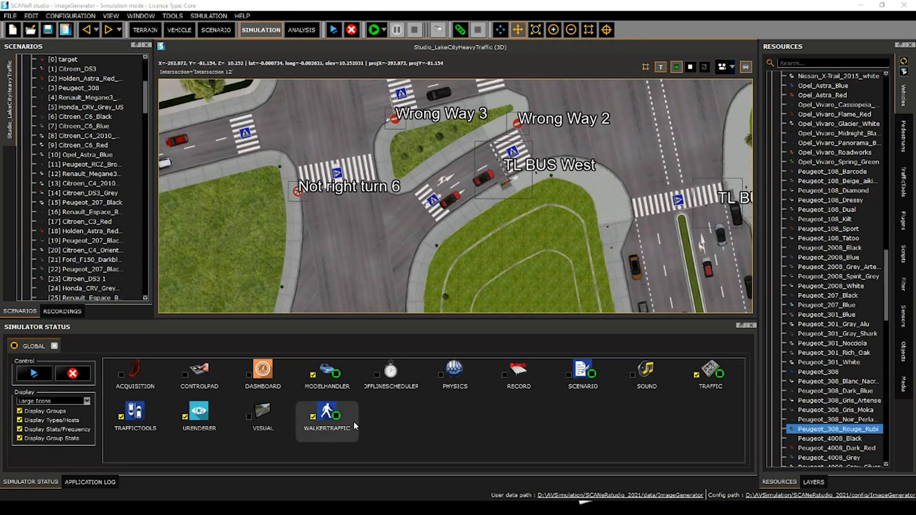
Step: Switch to VSCodium and examine the [Common] settings at the beginning of urenderer.cfg, such as quality, ray tracing and DLSS
key("alt+Tab")
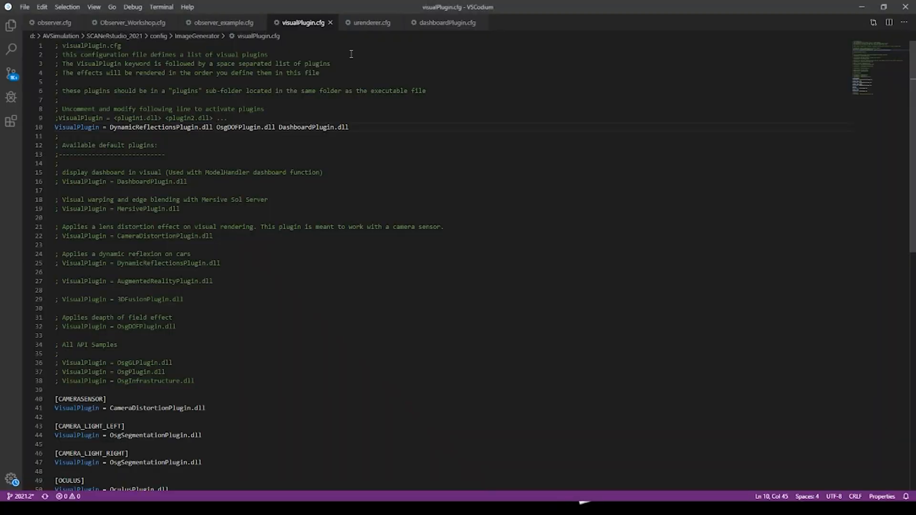
left_click(377, 24)
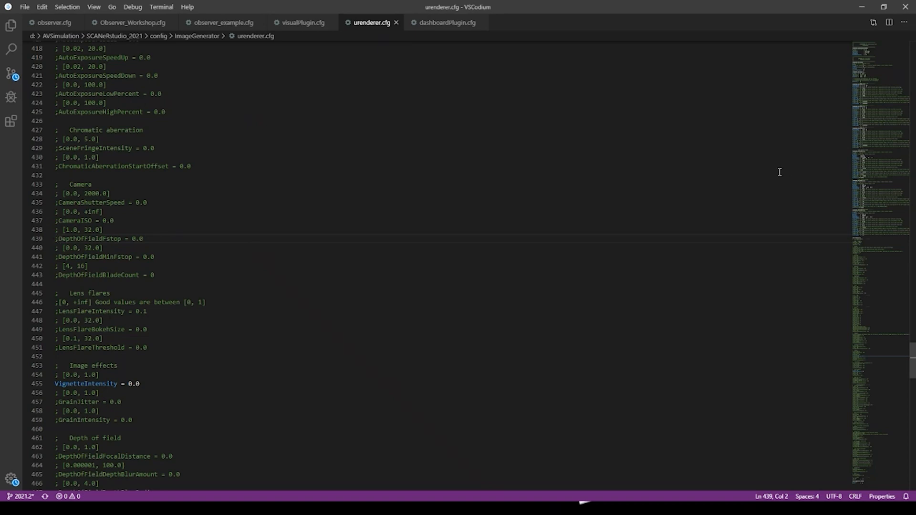
scroll(370, 282, "up", 4)
scroll(367, 286, "up", 7)
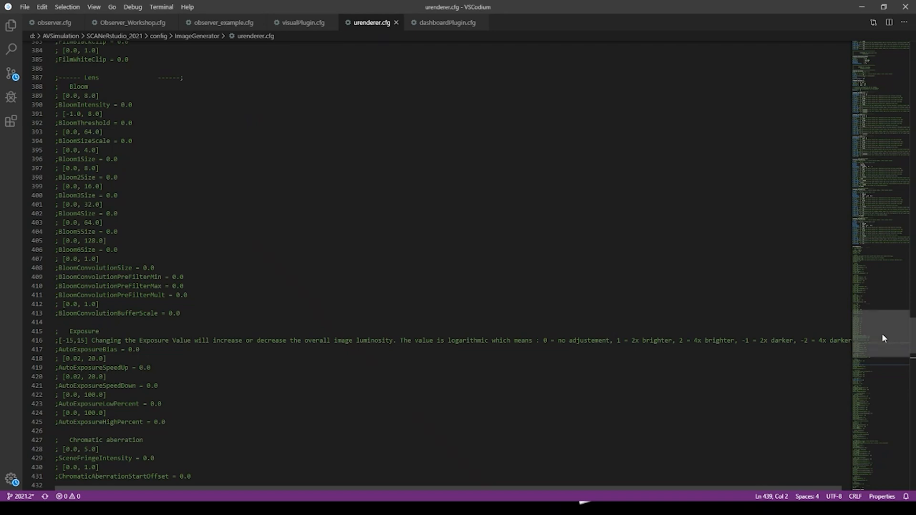
left_click_drag(881, 333, 884, 53)
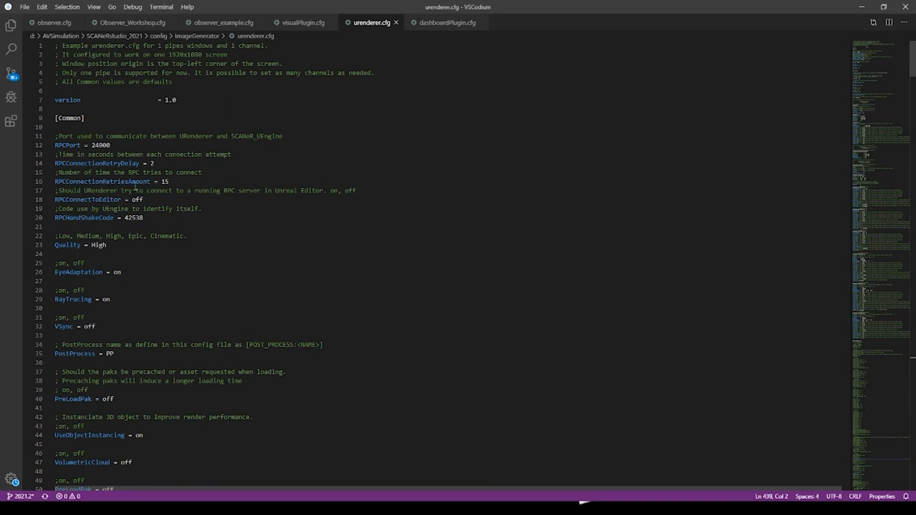
scroll(213, 210, "down", 9)
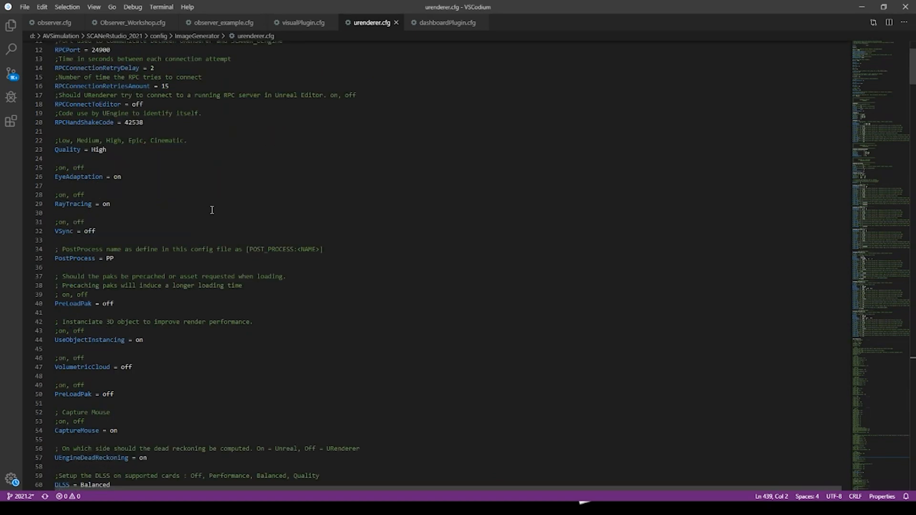
scroll(228, 189, "down", 1)
scroll(238, 179, "up", 7)
scroll(240, 185, "down", 13)
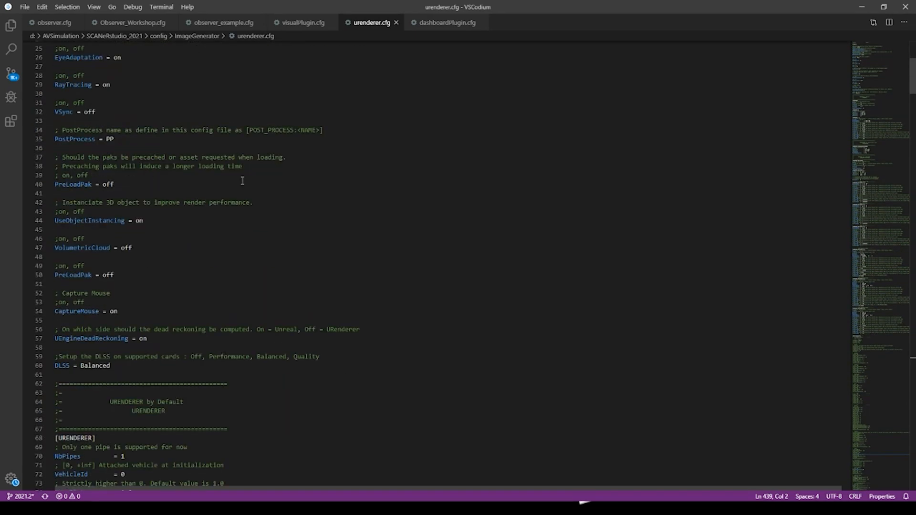
Step: Examine the [URENDERER], [URENDERER:1] and [URENDERER:1.1] sections, including the number of channels and the screen and viewport parameters
scroll(241, 185, "down", 3)
double_click(75, 128)
left_click(101, 128)
left_click_drag(101, 128, 54, 128)
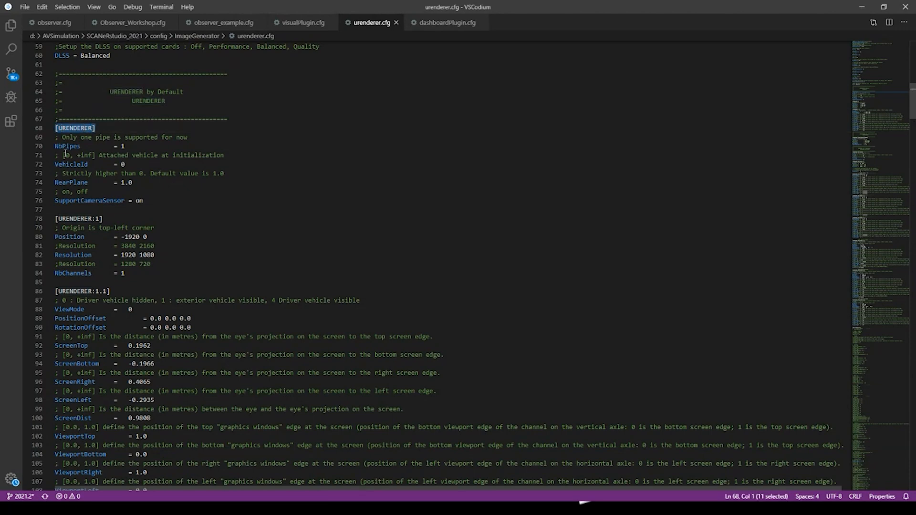
double_click(97, 219)
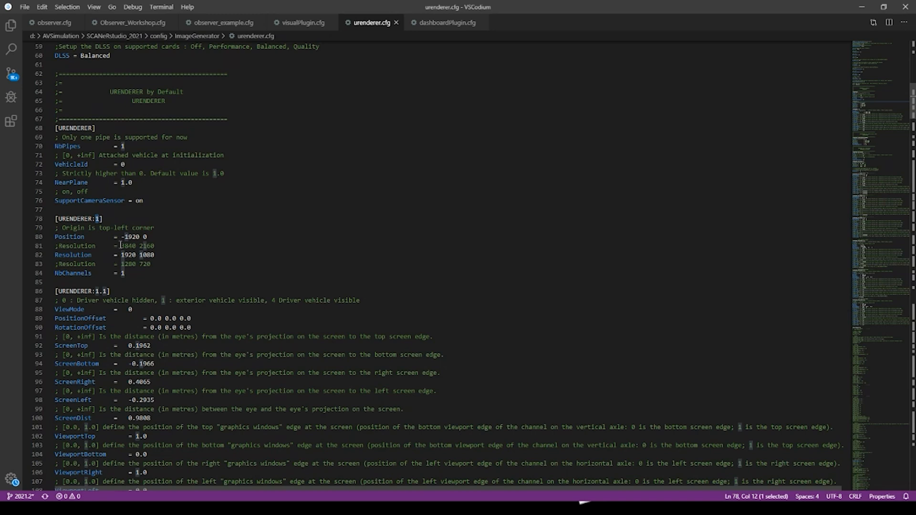
left_click(124, 272)
scroll(183, 228, "down", 3)
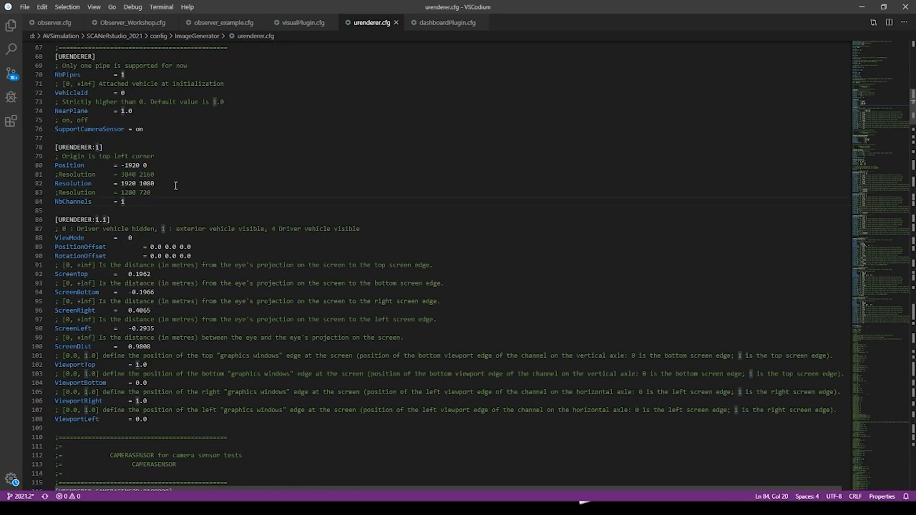
double_click(66, 274)
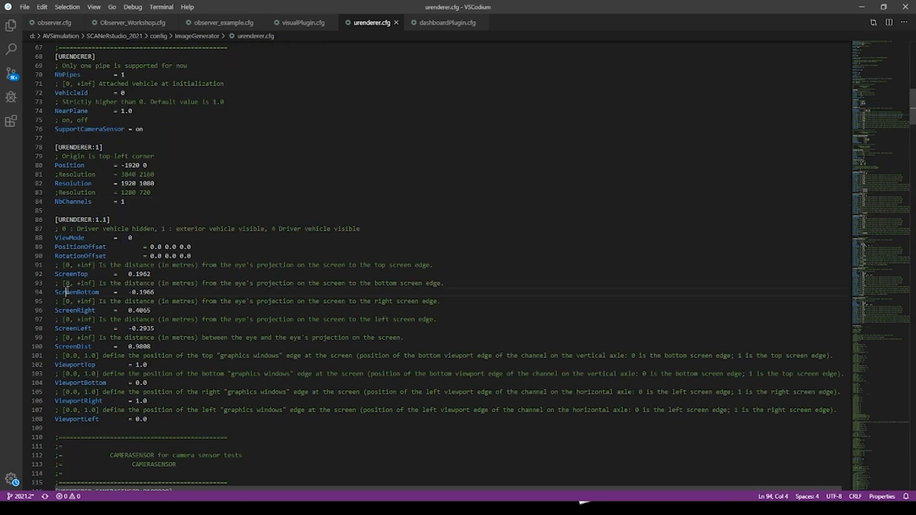
double_click(96, 292)
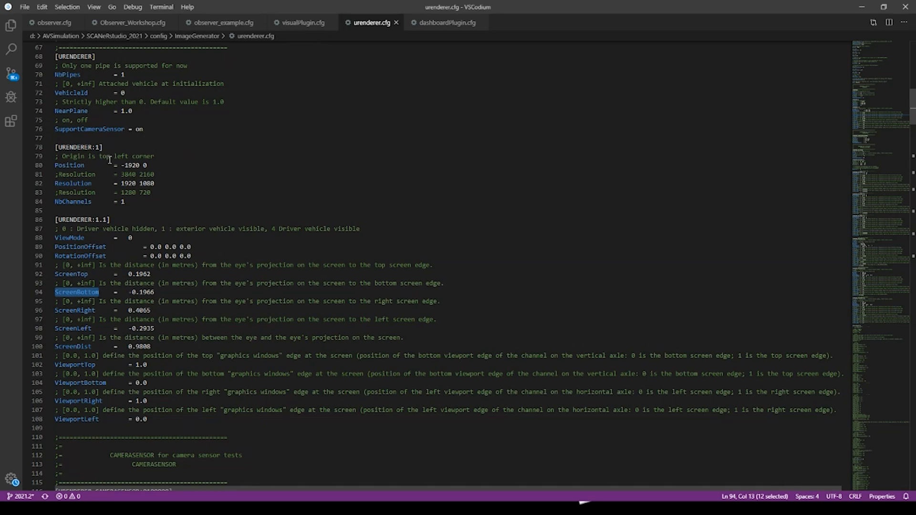
scroll(119, 154, "down", 6)
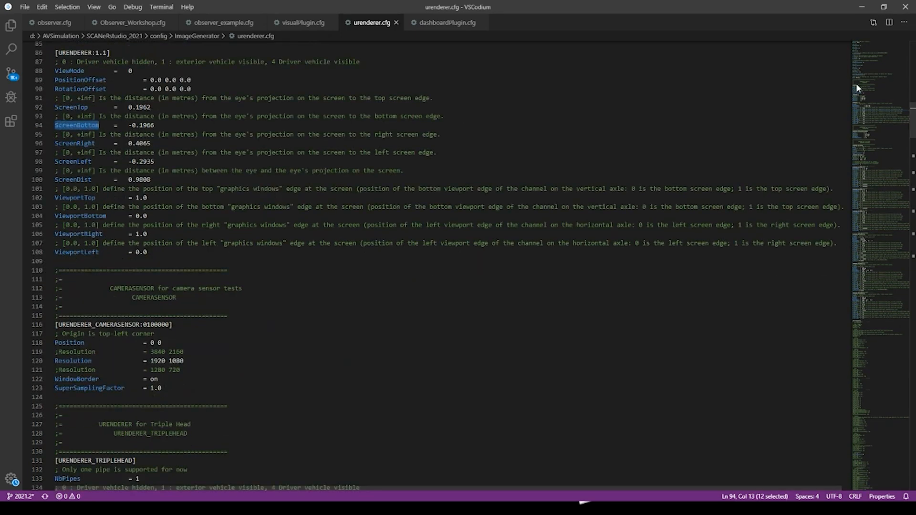
Step: Check the PostProcess setting in [Common] and examine the [POST_PROCESS:PP] section through its depth of field parameters
scroll(874, 110, "up", 9)
scroll(349, 180, "up", 11)
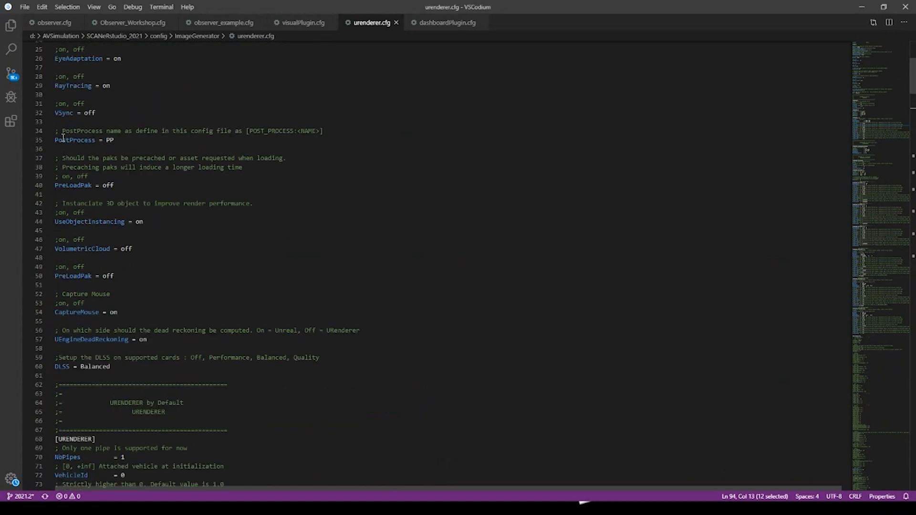
left_click_drag(117, 140, 81, 140)
left_click_drag(868, 79, 871, 268)
scroll(279, 237, "down", 9)
scroll(279, 237, "up", 1)
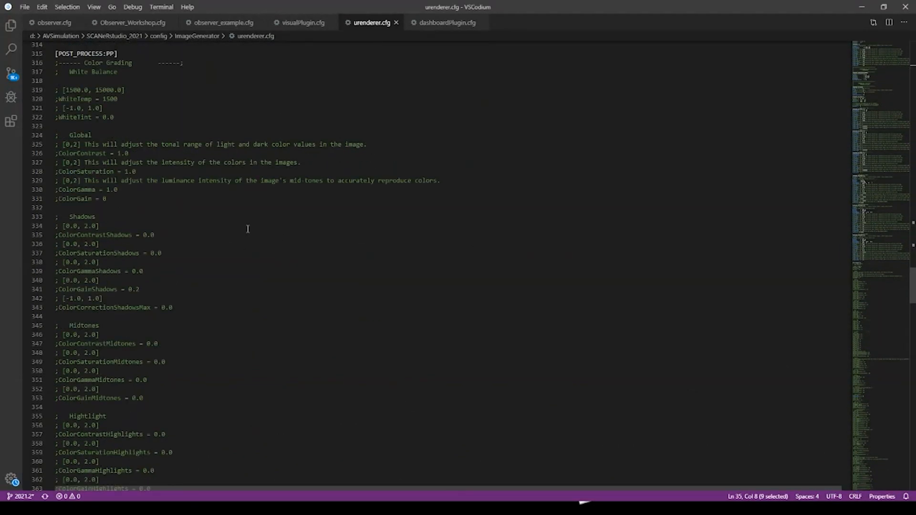
scroll(247, 180, "down", 20)
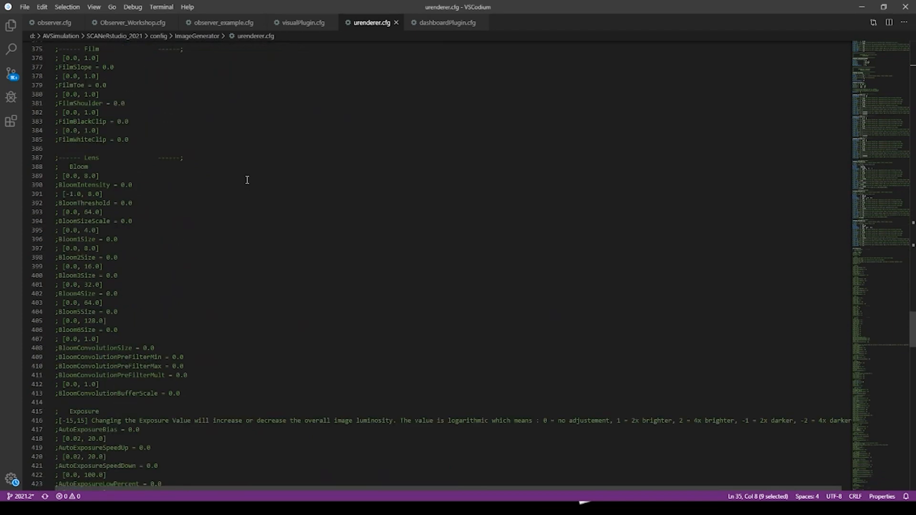
scroll(247, 180, "down", 6)
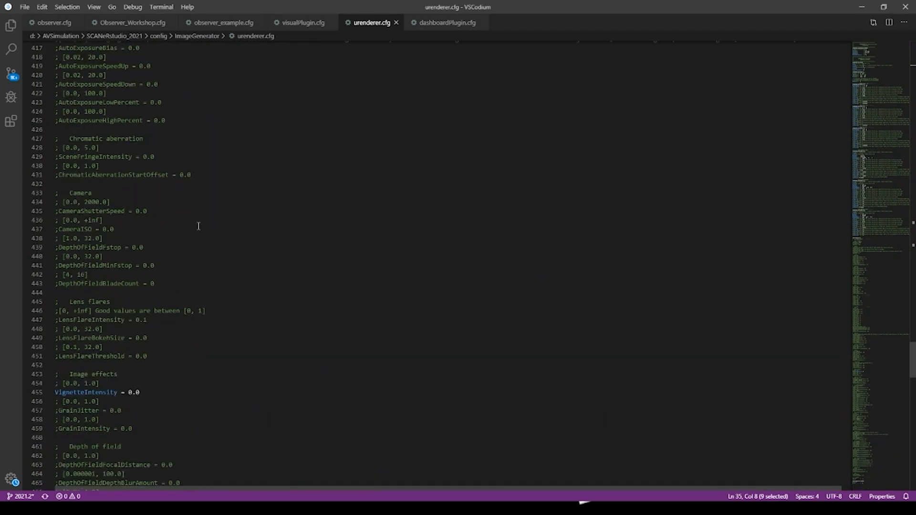
scroll(126, 304, "down", 4)
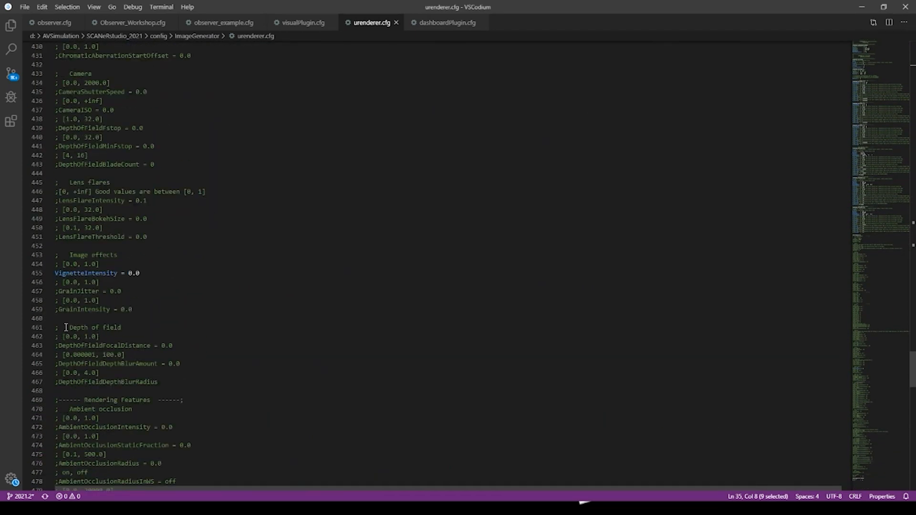
left_click_drag(56, 327, 188, 379)
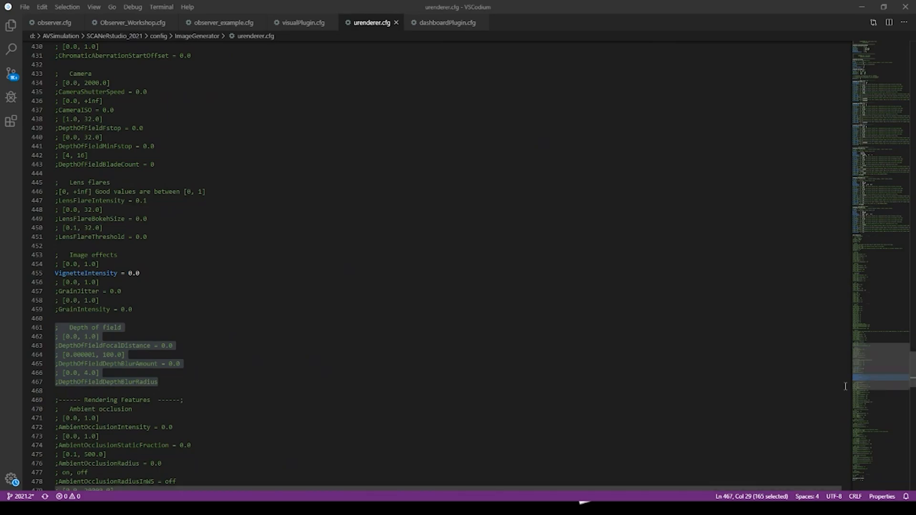
Step: Return to SCANeR studio and look through the vehicle resources, from bikes and buses to the simple cars
left_click(829, 509)
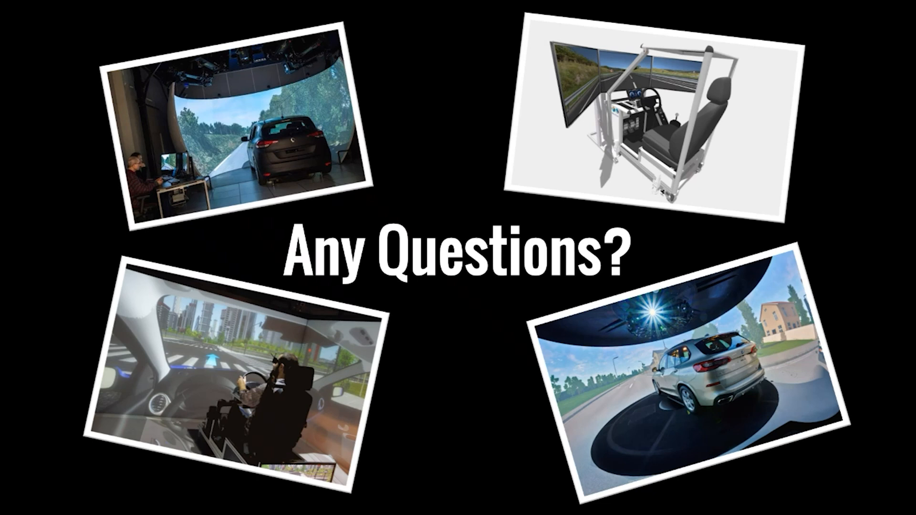
key("alt+Tab")
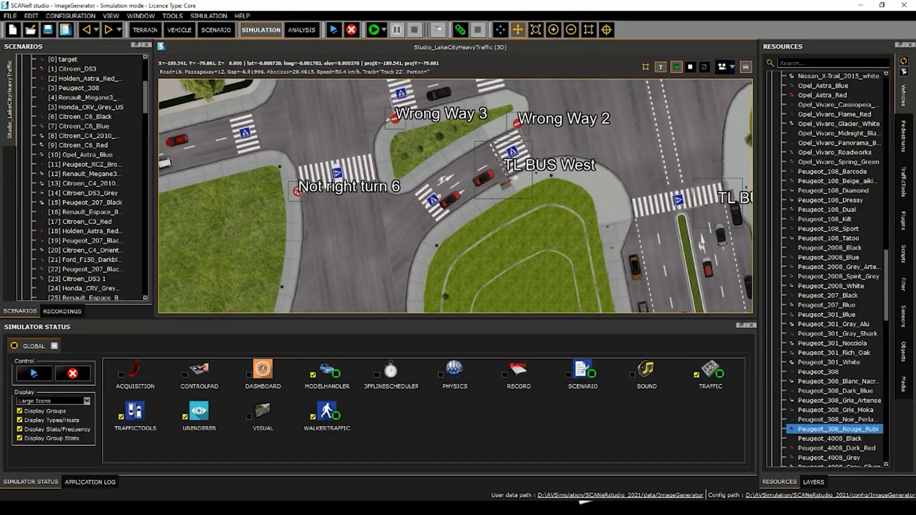
left_click(903, 62)
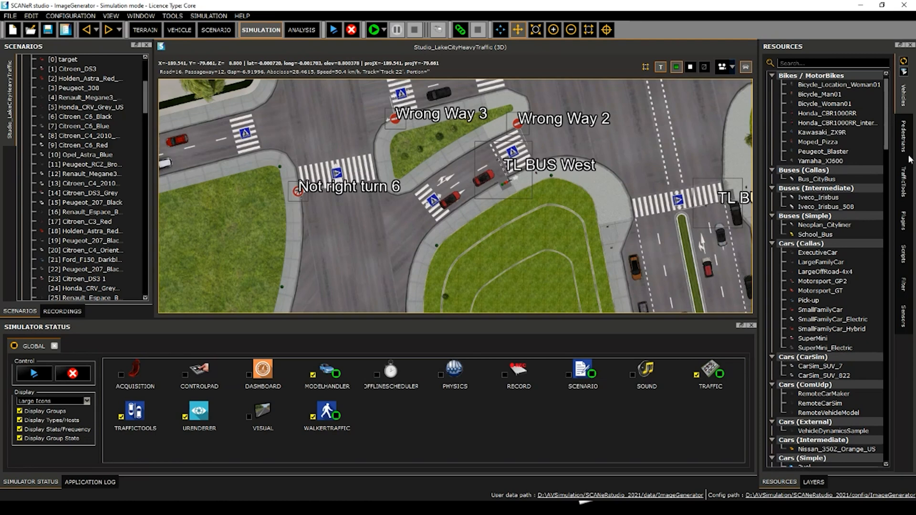
scroll(889, 120, "down", 7)
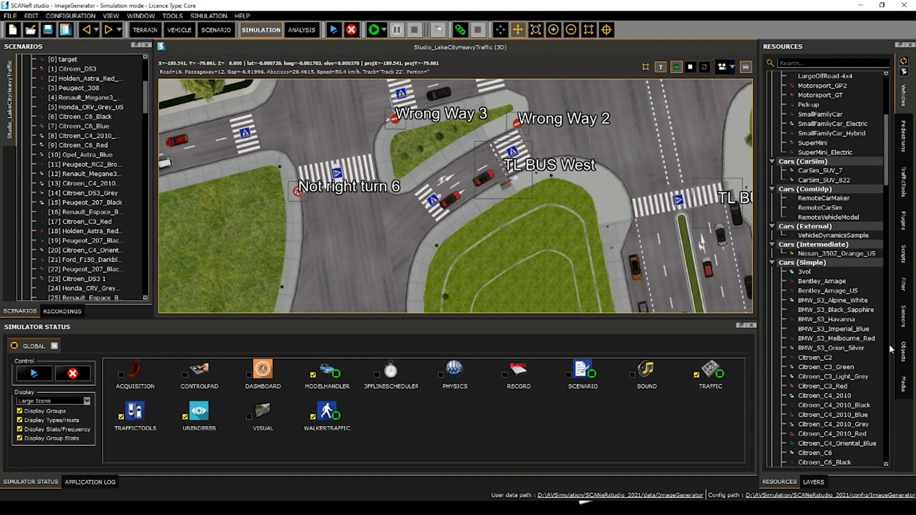
scroll(833, 176, "up", 7)
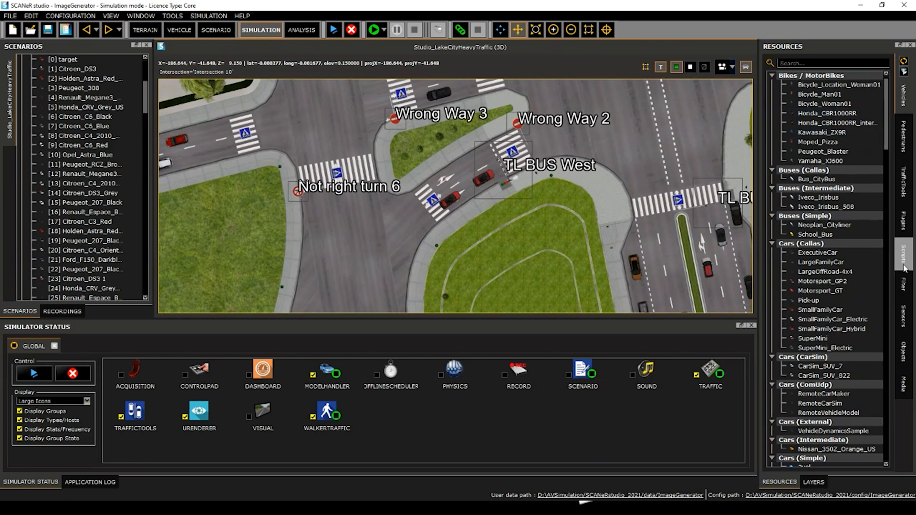
Step: Display the Objects resources and browse their categories from alive and building down to road_deformation
left_click(903, 352)
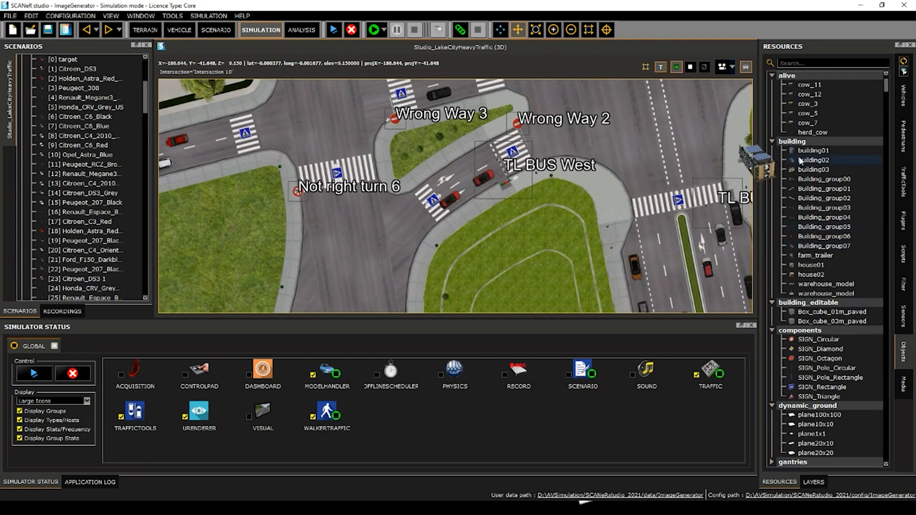
scroll(817, 237, "down", 4)
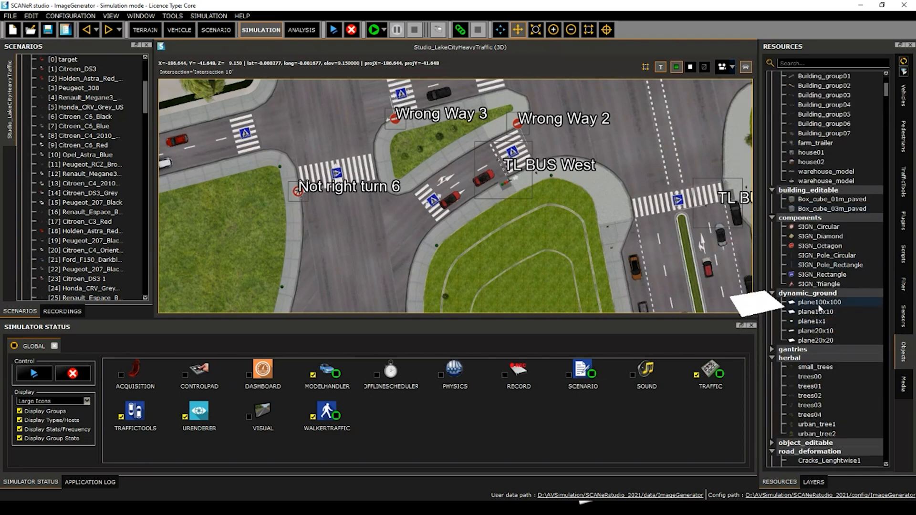
scroll(854, 278, "down", 3)
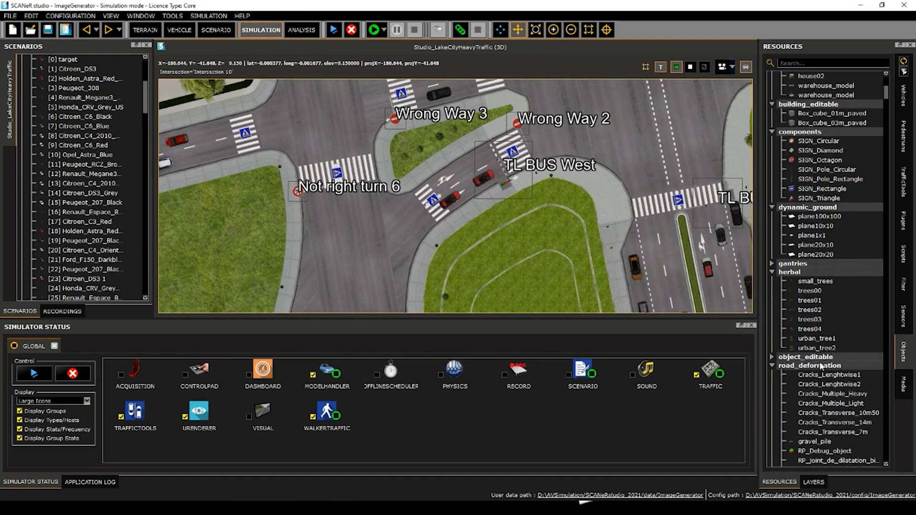
scroll(865, 253, "up", 7)
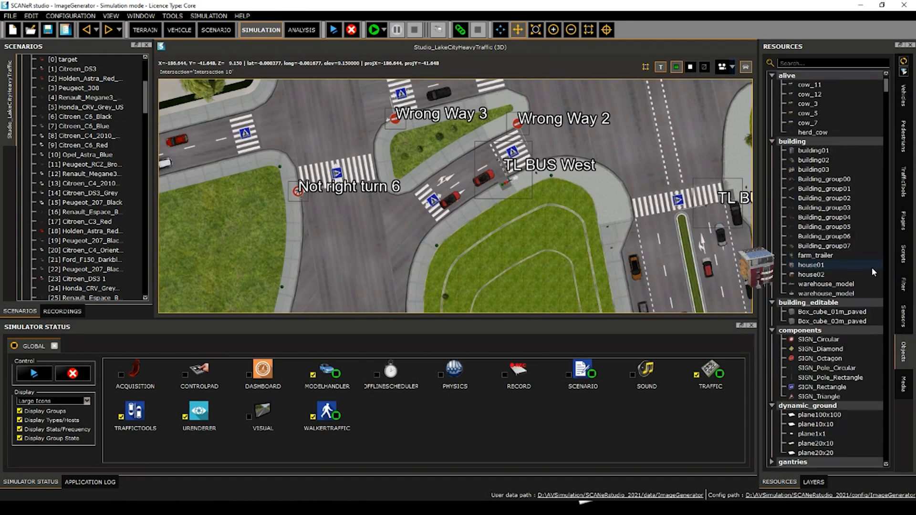
Step: Open the ImageGenerator user data folder, view the contents of its terrain subfolder, and return to SCANeR studio
left_click(684, 498)
double_click(334, 243)
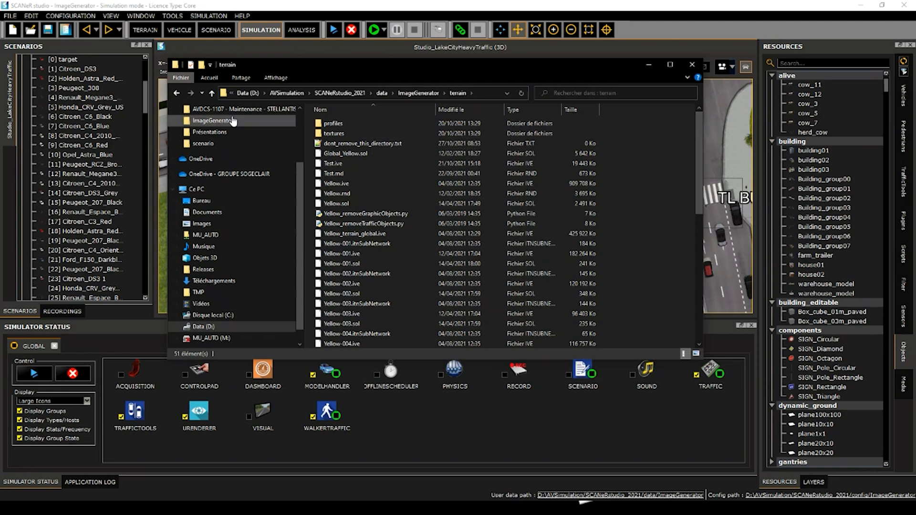
left_click(177, 92)
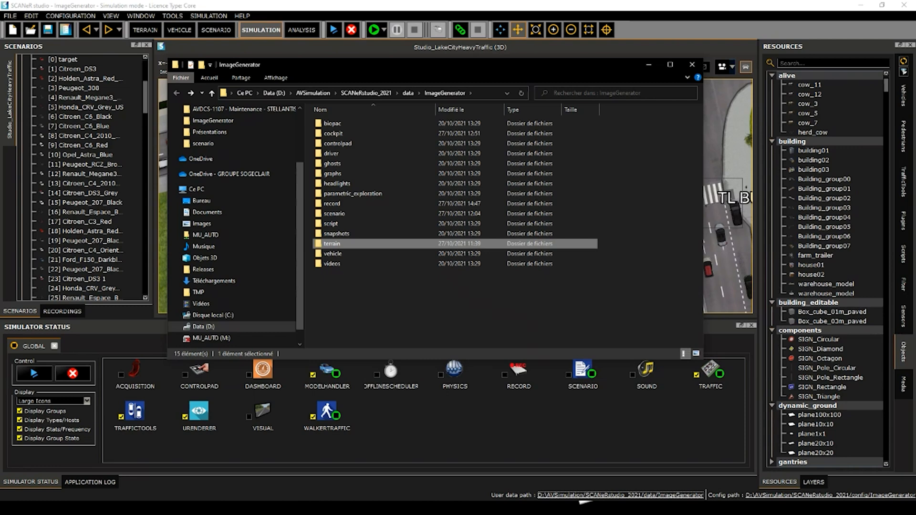
left_click(693, 412)
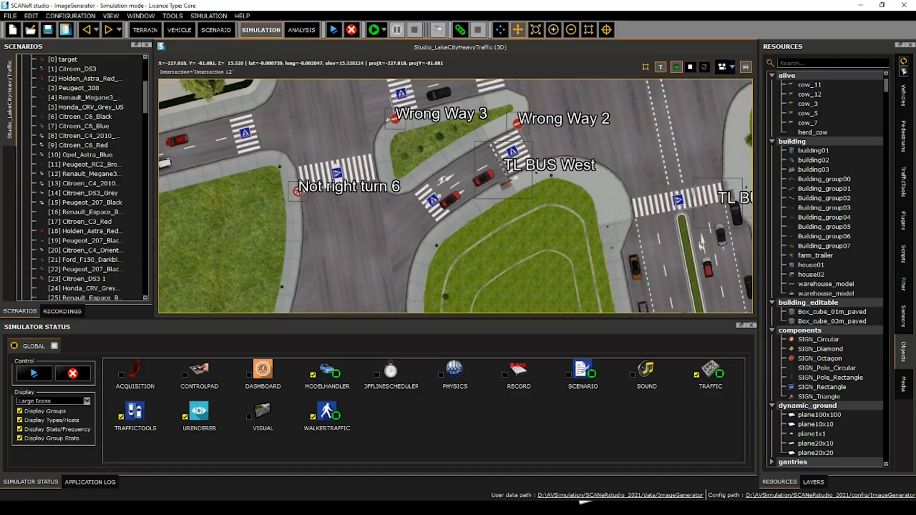
Step: Switch to the help documentation in the browser and find the Hardware configuration table on the 1.4. Requirements page
key("alt+Tab")
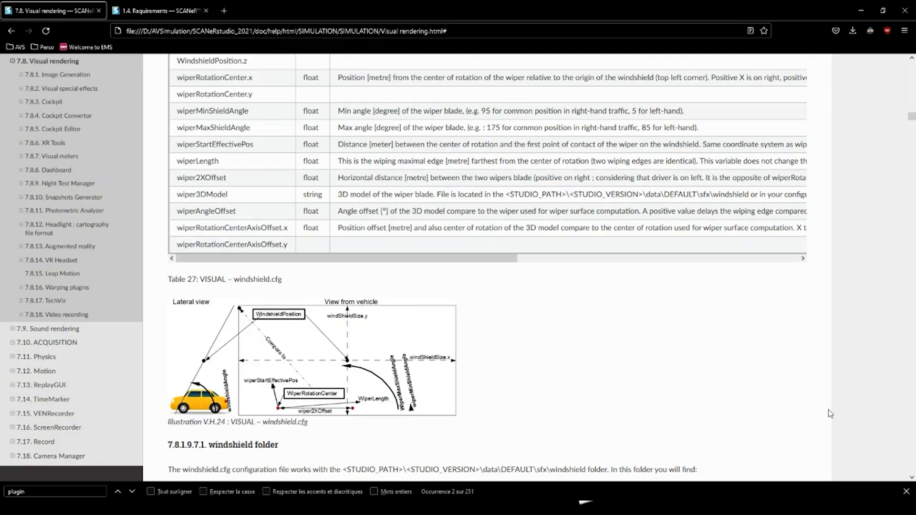
left_click(152, 12)
scroll(165, 115, "up", 15)
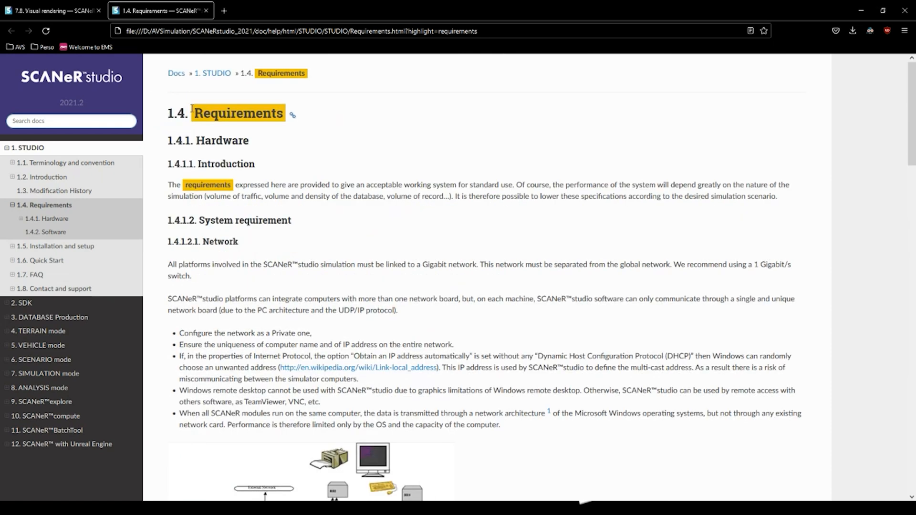
left_click_drag(192, 112, 252, 113)
left_click(252, 113)
double_click(238, 114)
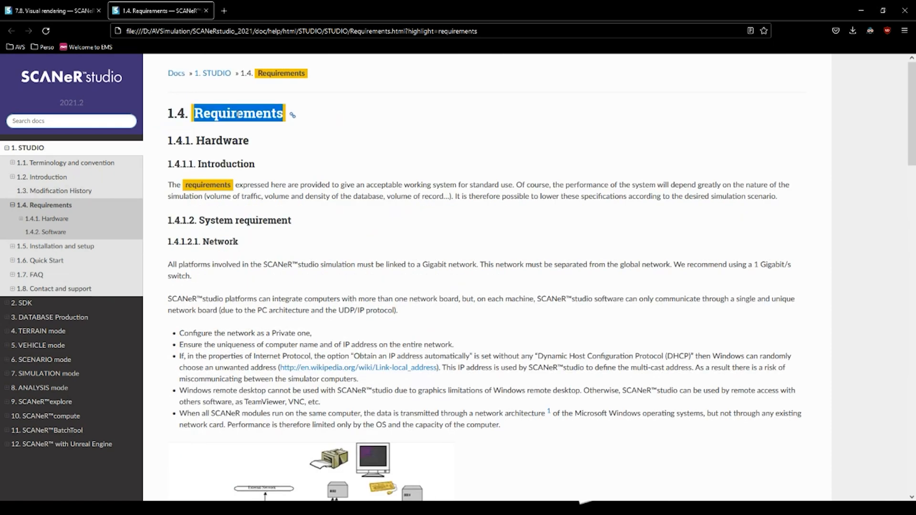
left_click(388, 153)
scroll(387, 152, "down", 15)
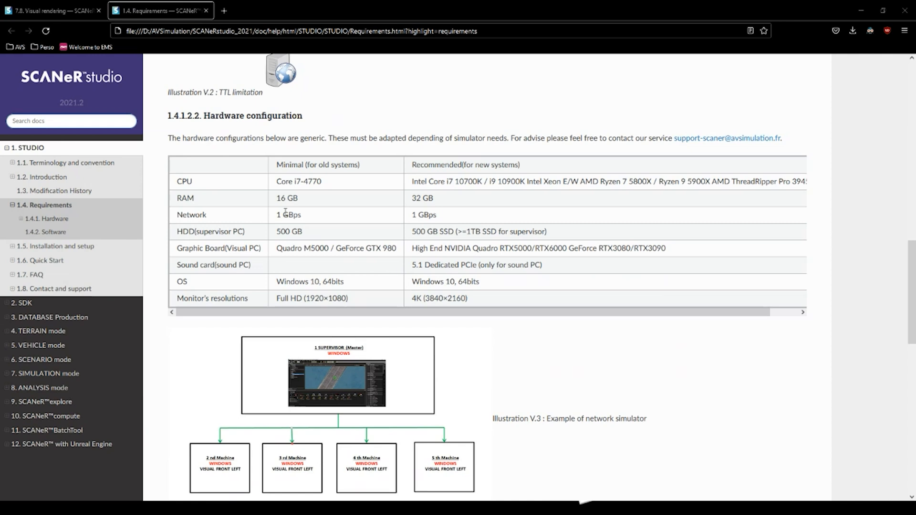
Step: Examine the minimal hardware requirements for old systems, including the CPU, RAM, network and graphic board entries
left_click_drag(277, 182, 324, 182)
left_click(319, 181)
left_click(324, 182)
left_click_drag(274, 205, 315, 216)
left_click(315, 216)
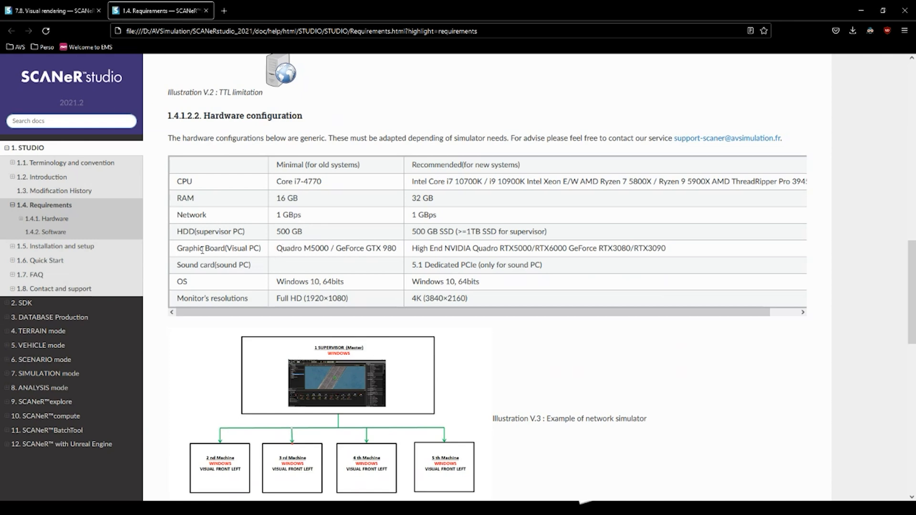
left_click_drag(277, 248, 364, 249)
left_click(313, 248)
left_click(336, 248)
left_click(364, 250)
left_click_drag(365, 248, 396, 249)
left_click(397, 249)
Step: Bring the full Recommended column into view and examine its CPU and RAM entries for new systems
left_click_drag(496, 313, 525, 314)
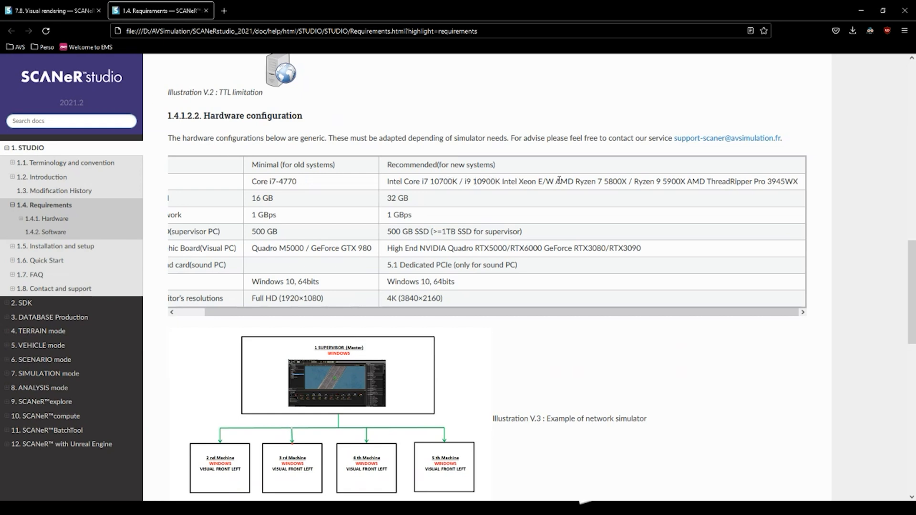
left_click_drag(503, 181, 796, 182)
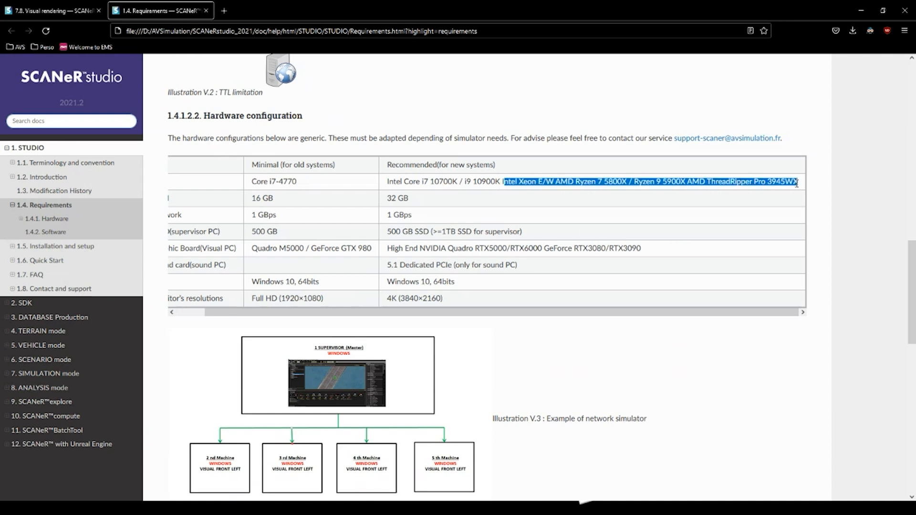
left_click(616, 182)
left_click_drag(502, 181, 558, 183)
left_click(557, 183)
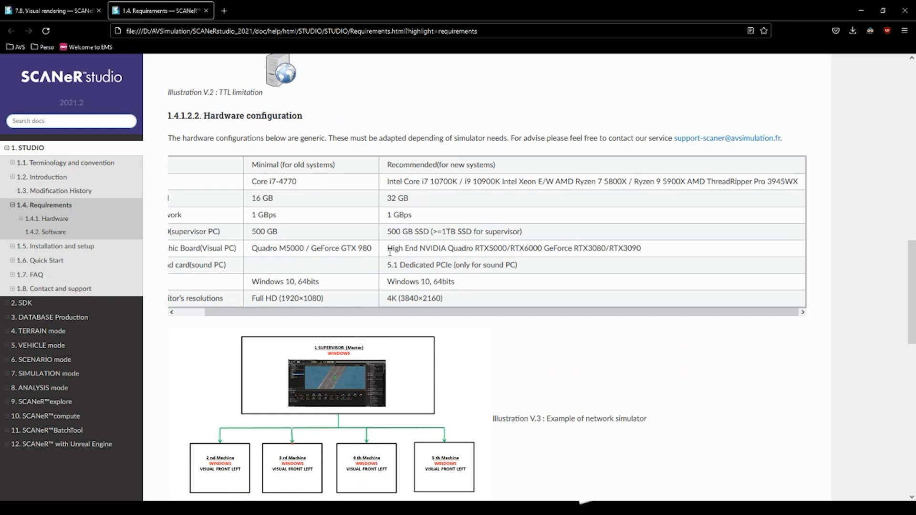
left_click_drag(387, 197, 422, 200)
left_click(421, 200)
Step: Examine the recommended graphic boards for the visual PC, covering both the Quadro and GeForce RTX models
left_click_drag(387, 248, 473, 248)
left_click(476, 248)
double_click(497, 248)
left_click(497, 248)
triple_click(530, 248)
left_click(545, 249)
double_click(554, 249)
left_click(575, 249)
triple_click(627, 249)
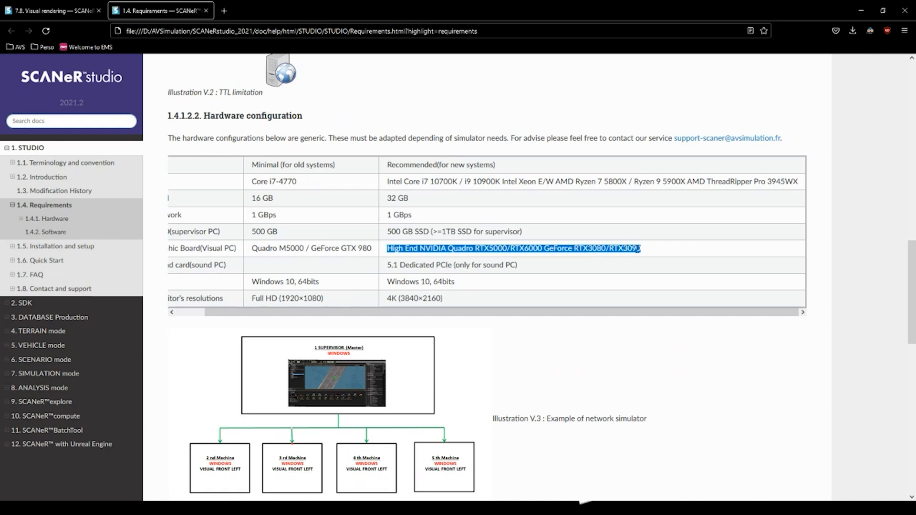
left_click_drag(648, 250, 387, 249)
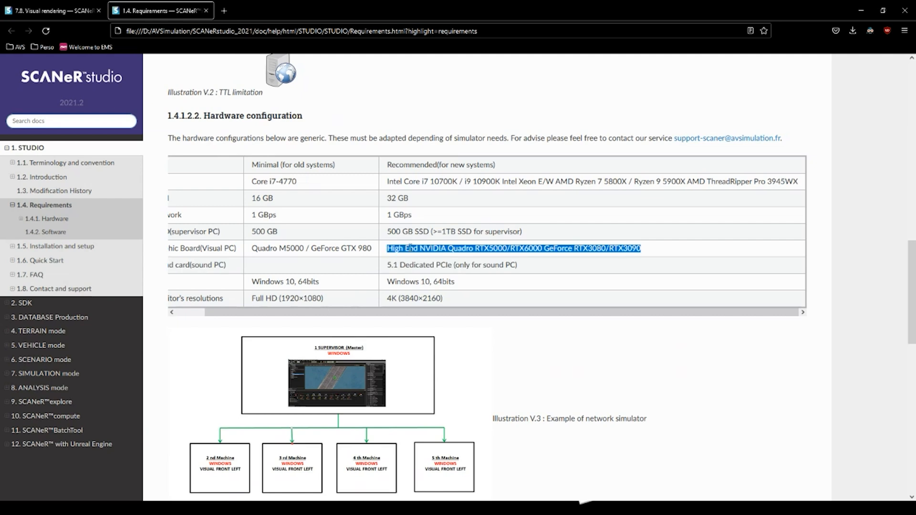